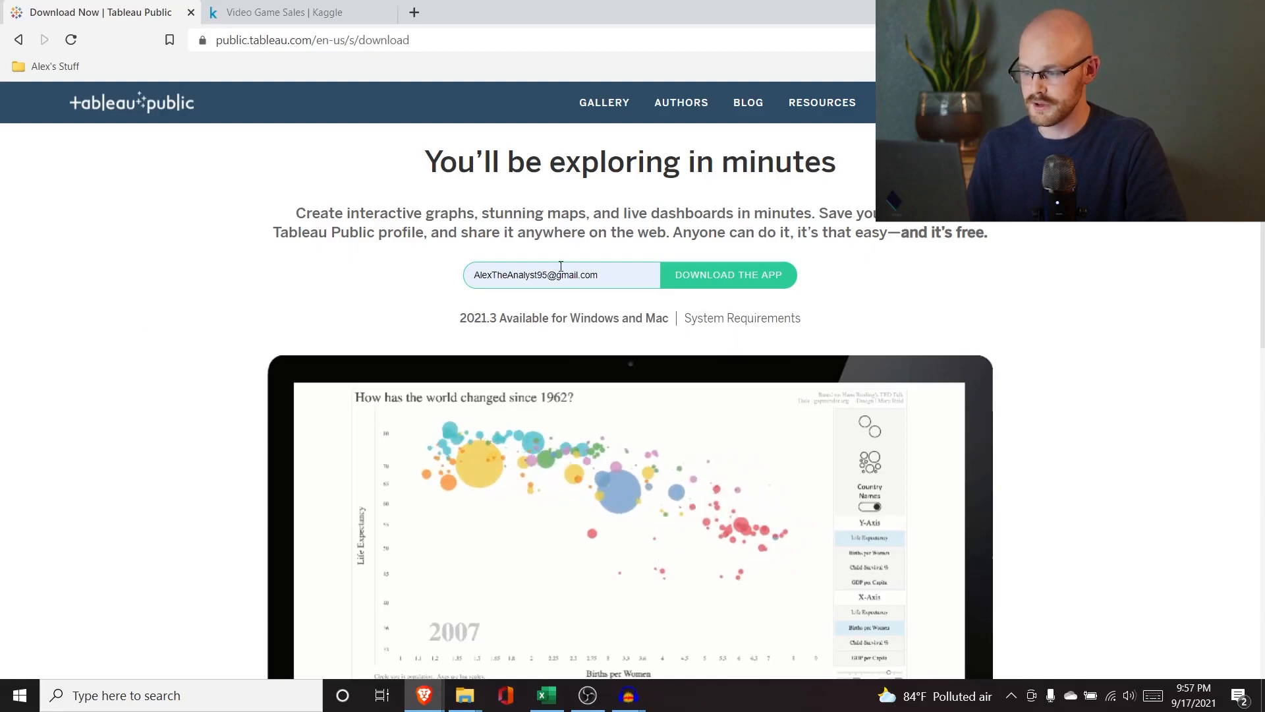
# Download the Tableau Public app installer and save it to the Downloads folder.
pyautogui.click(754, 281)
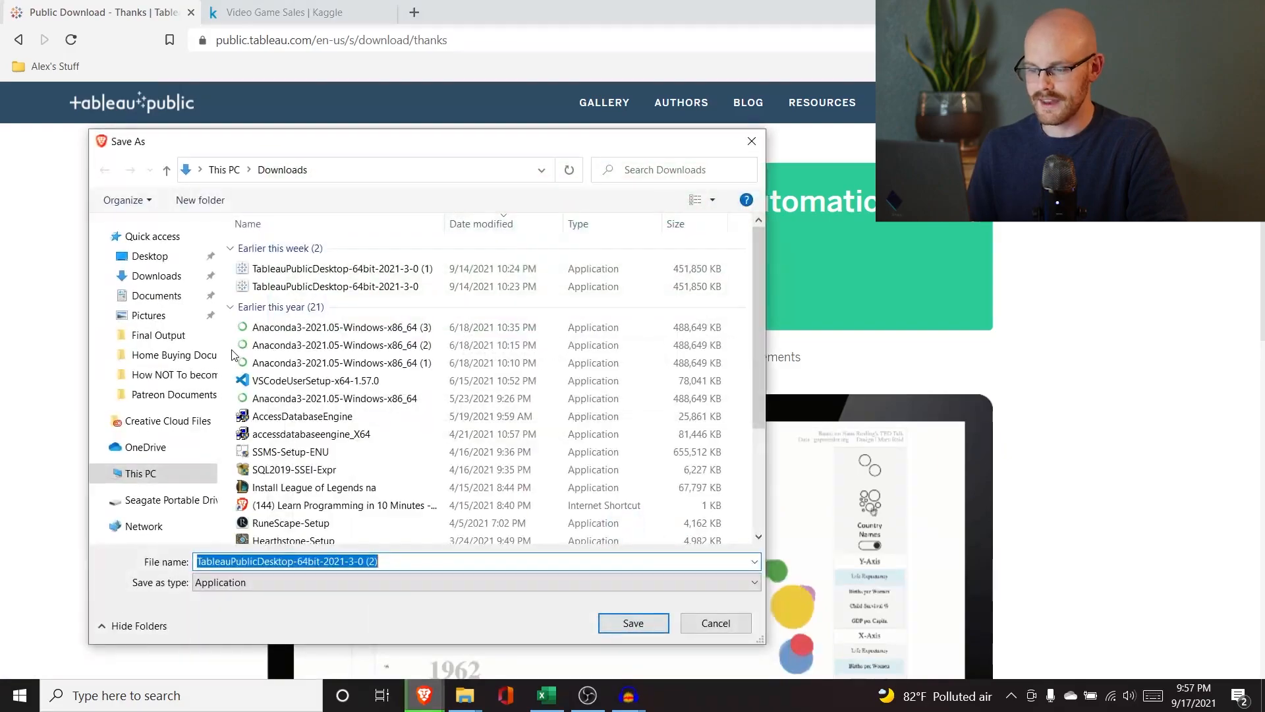
pyautogui.click(633, 623)
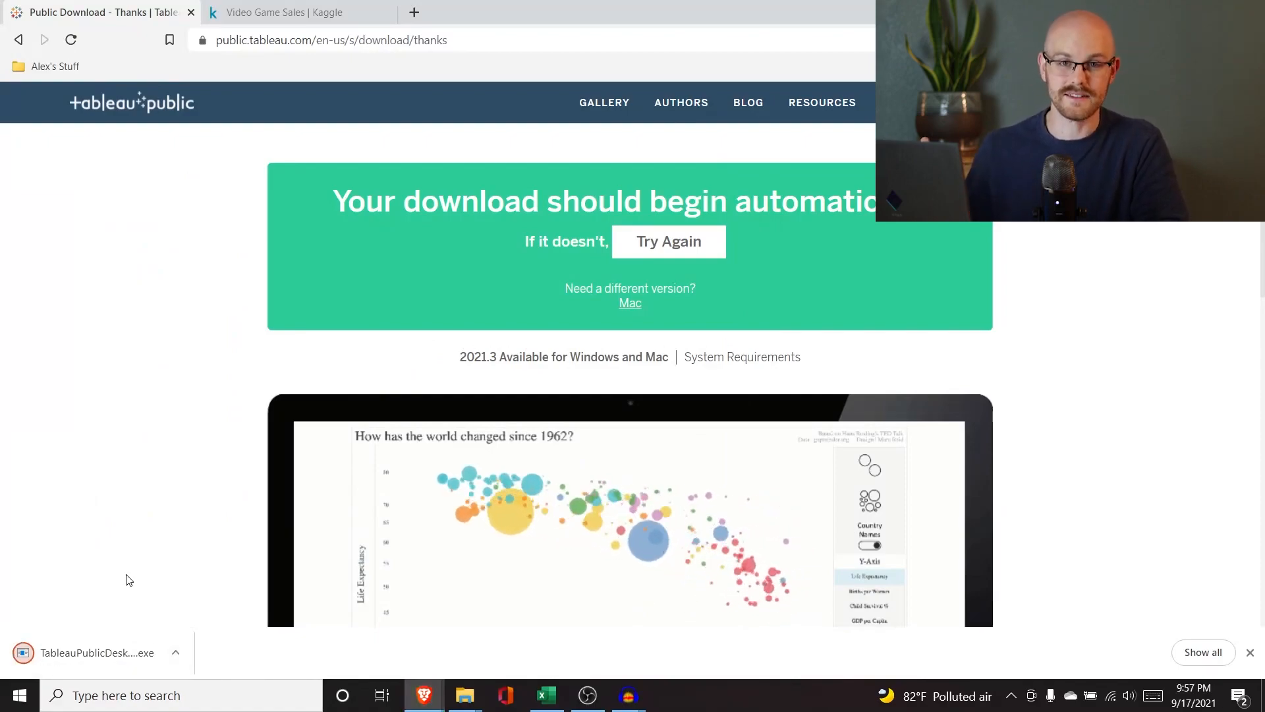
pyautogui.click(101, 652)
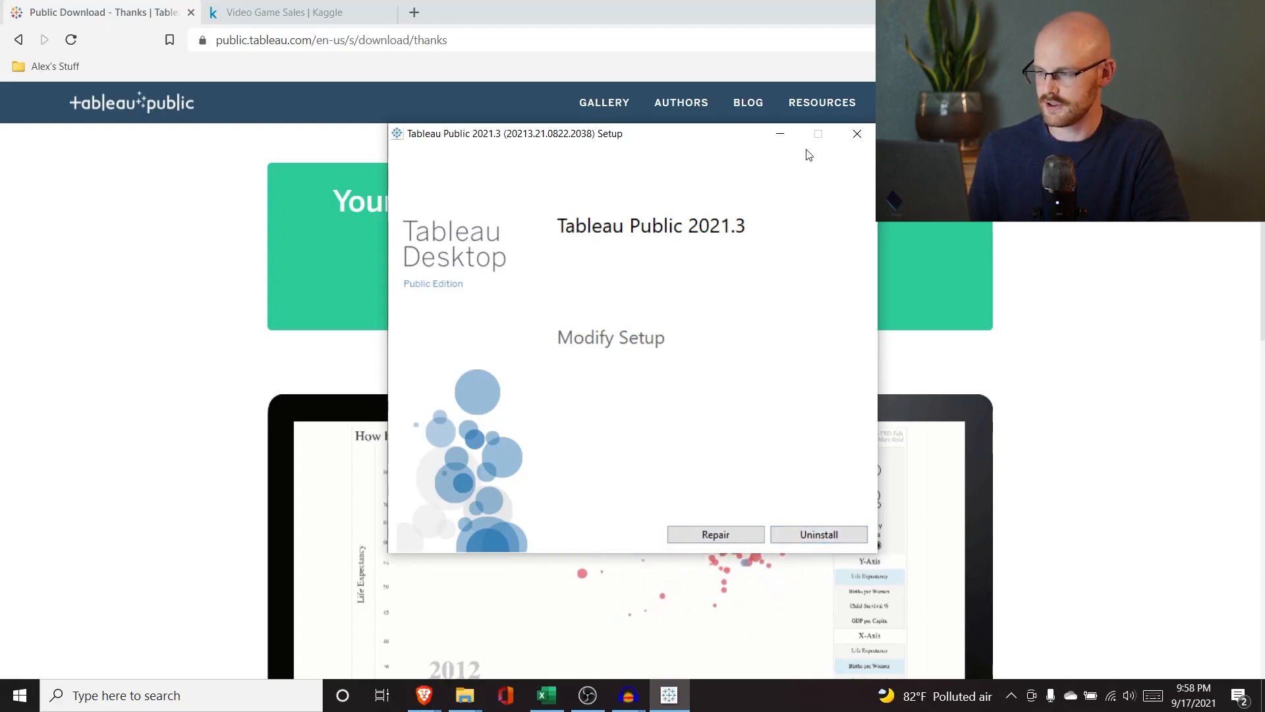
pyautogui.click(857, 137)
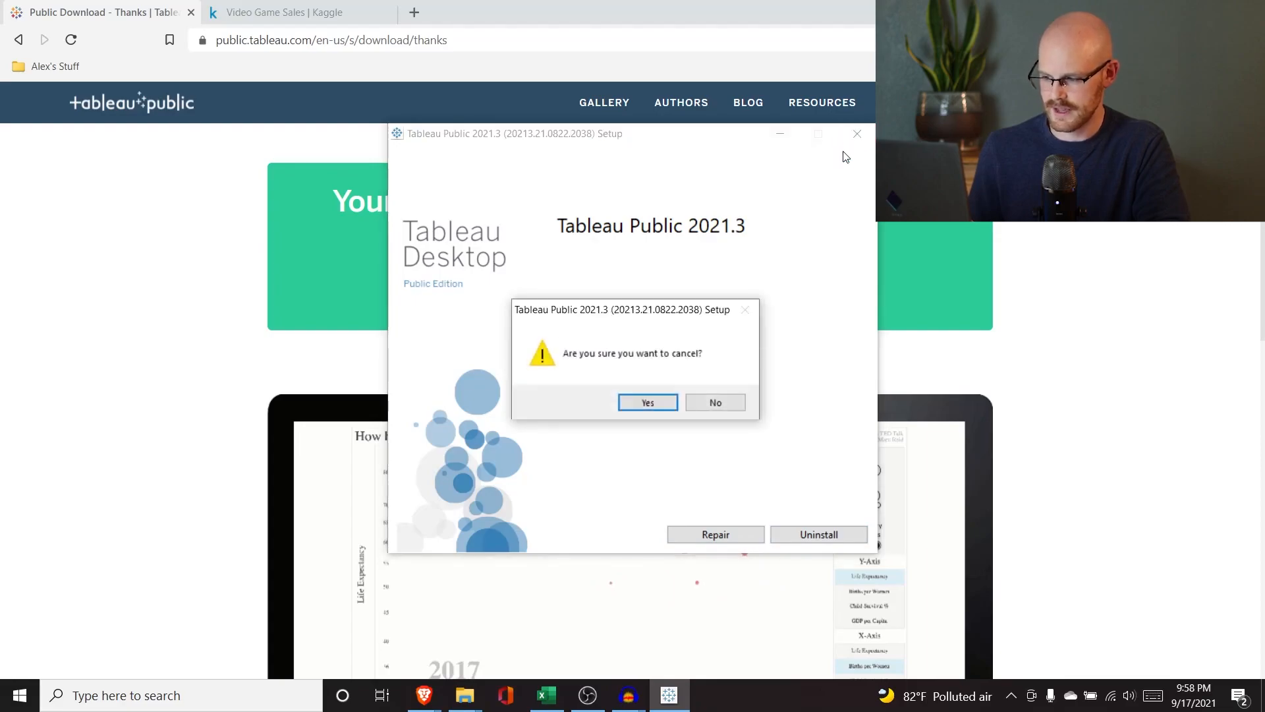
pyautogui.click(644, 399)
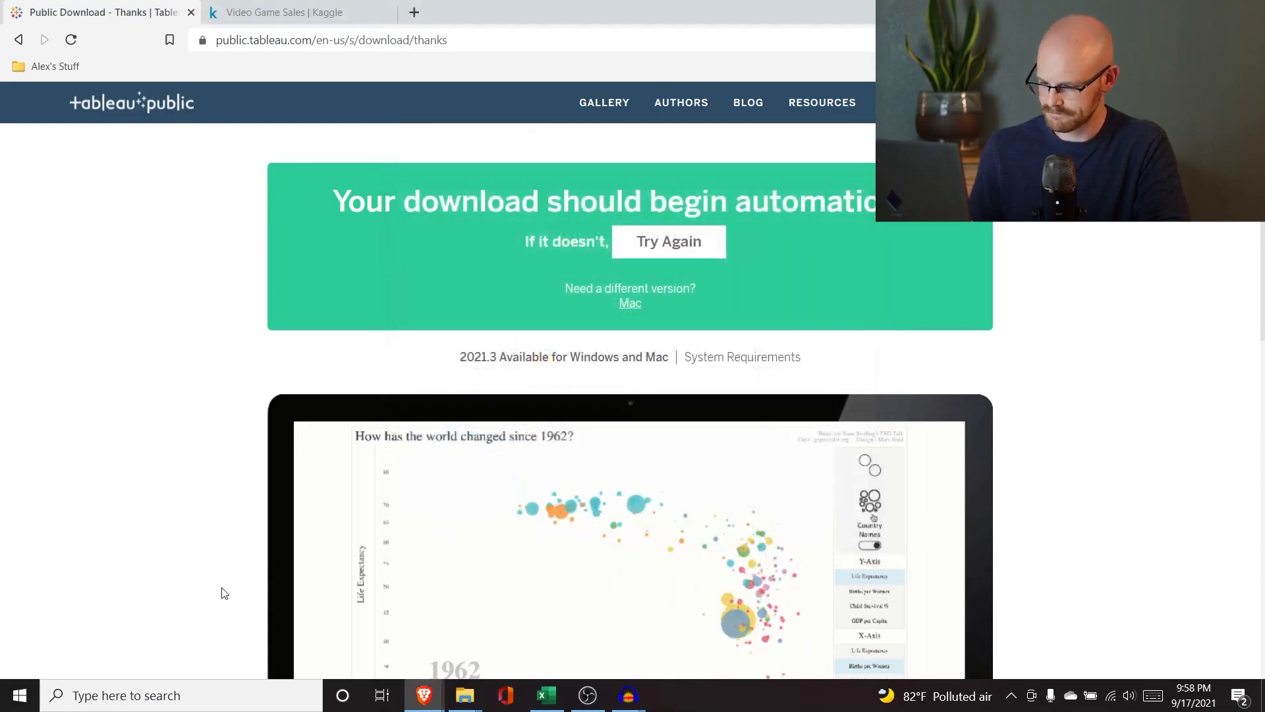
# Search the system for Tableau and launch Tableau Public 2021.3.
pyautogui.click(171, 695)
pyautogui.write('tabl')
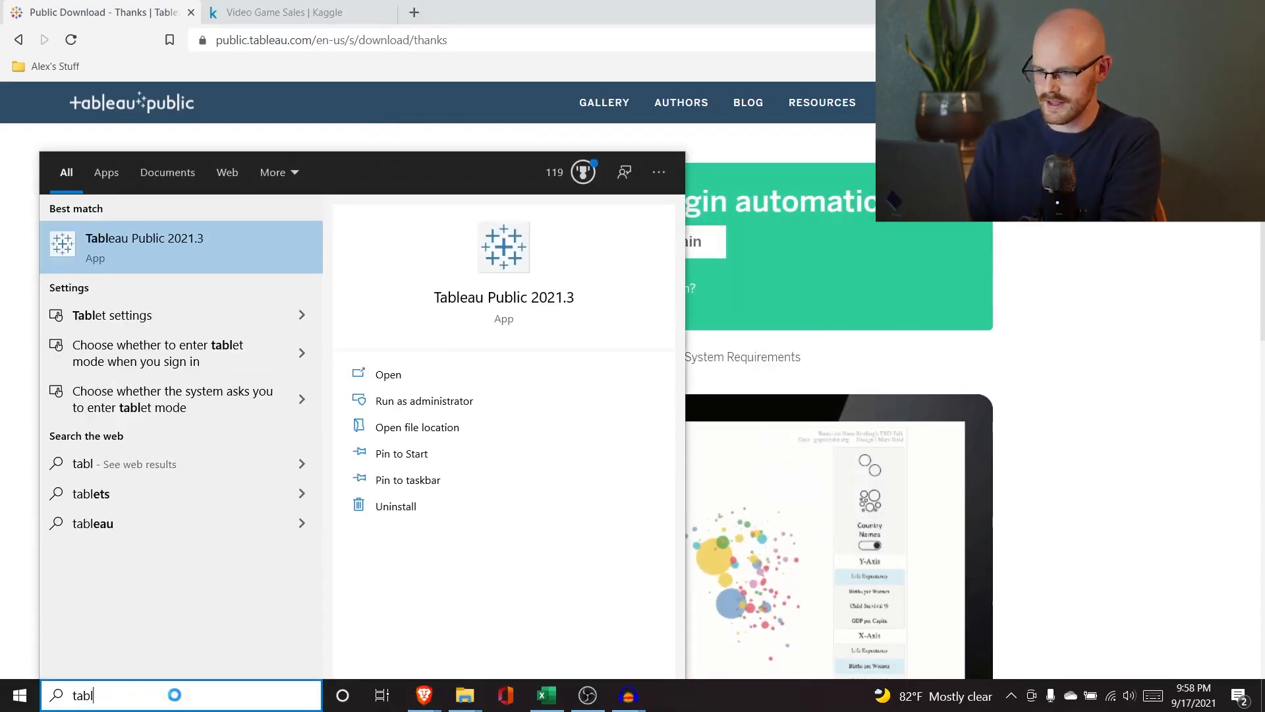
pyautogui.write('eau')
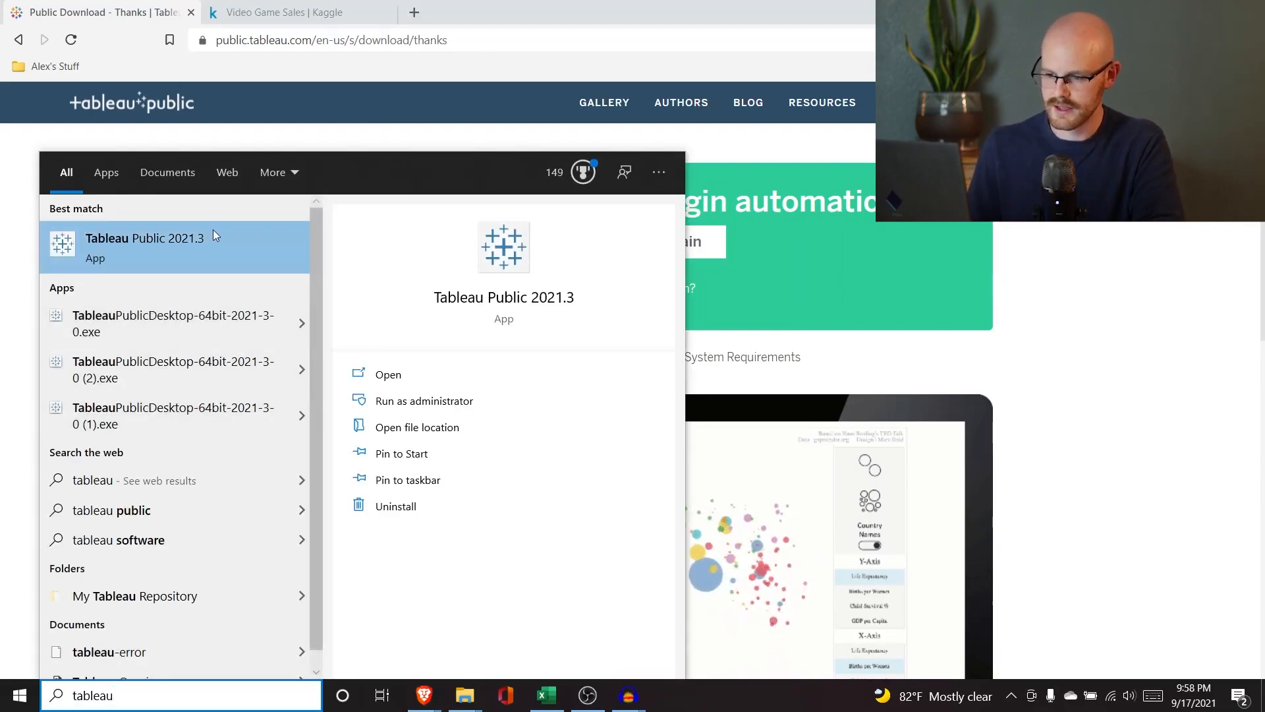
pyautogui.click(212, 231)
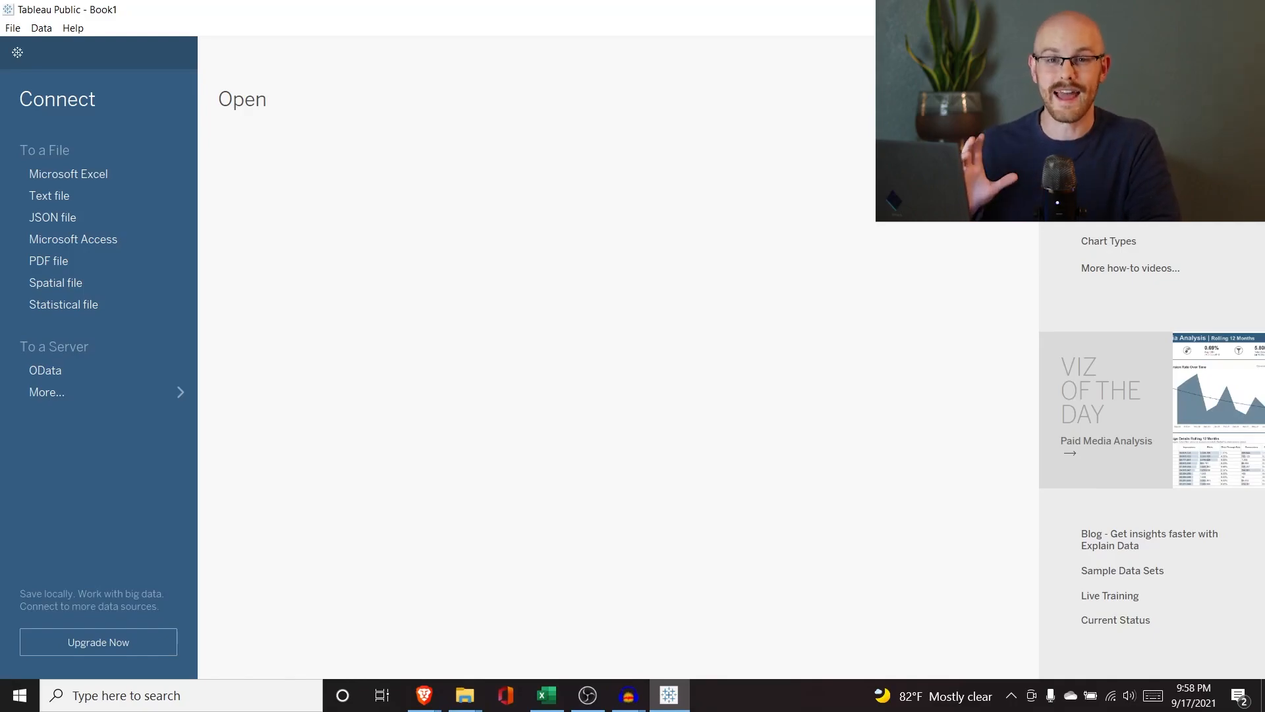
# Review the Video Game Sales dataset description and the vgsales.csv columns on Kaggle.
pyautogui.hotkey('alt', 'Tab')
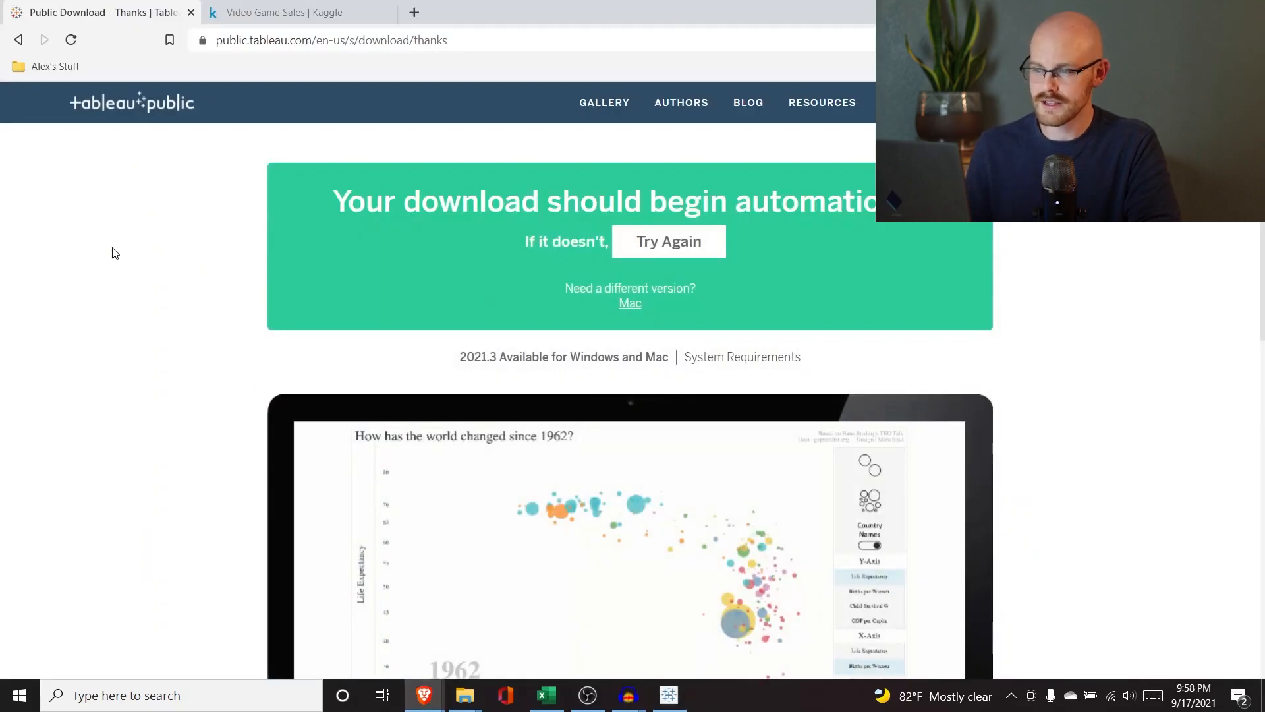
pyautogui.click(280, 8)
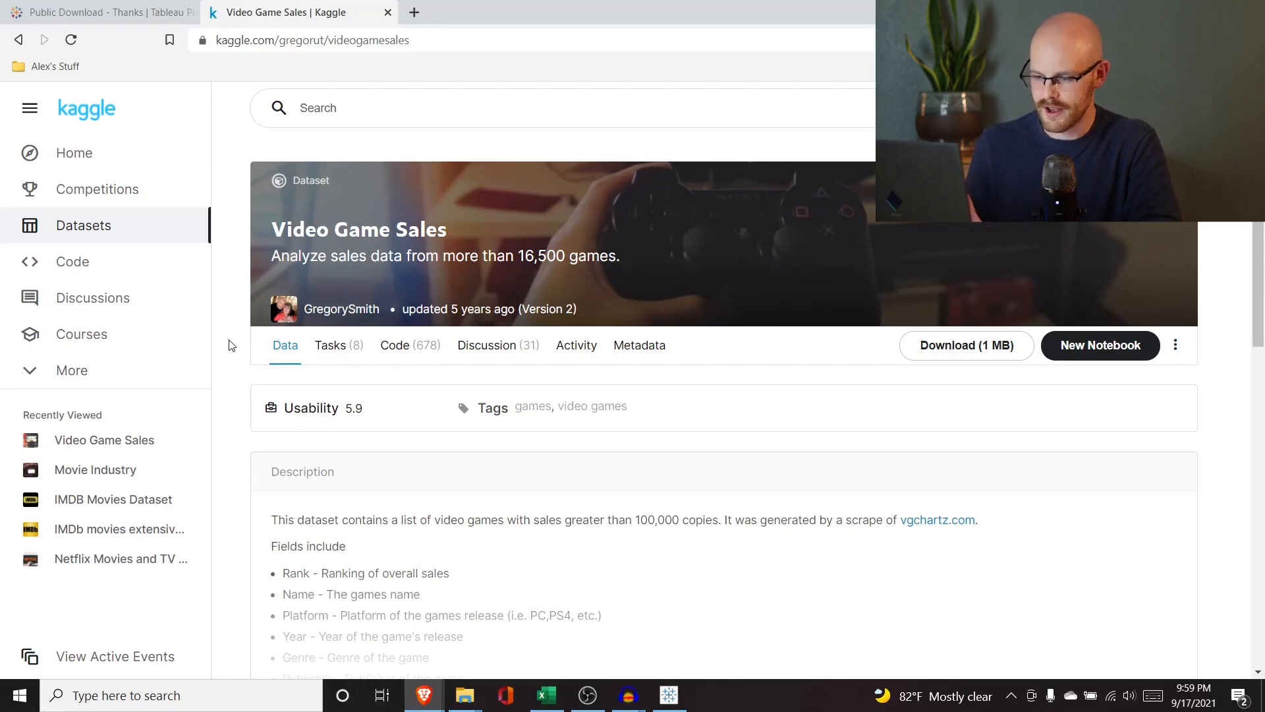
pyautogui.scroll(-1, 229, 343)
pyautogui.scroll(1, 229, 343)
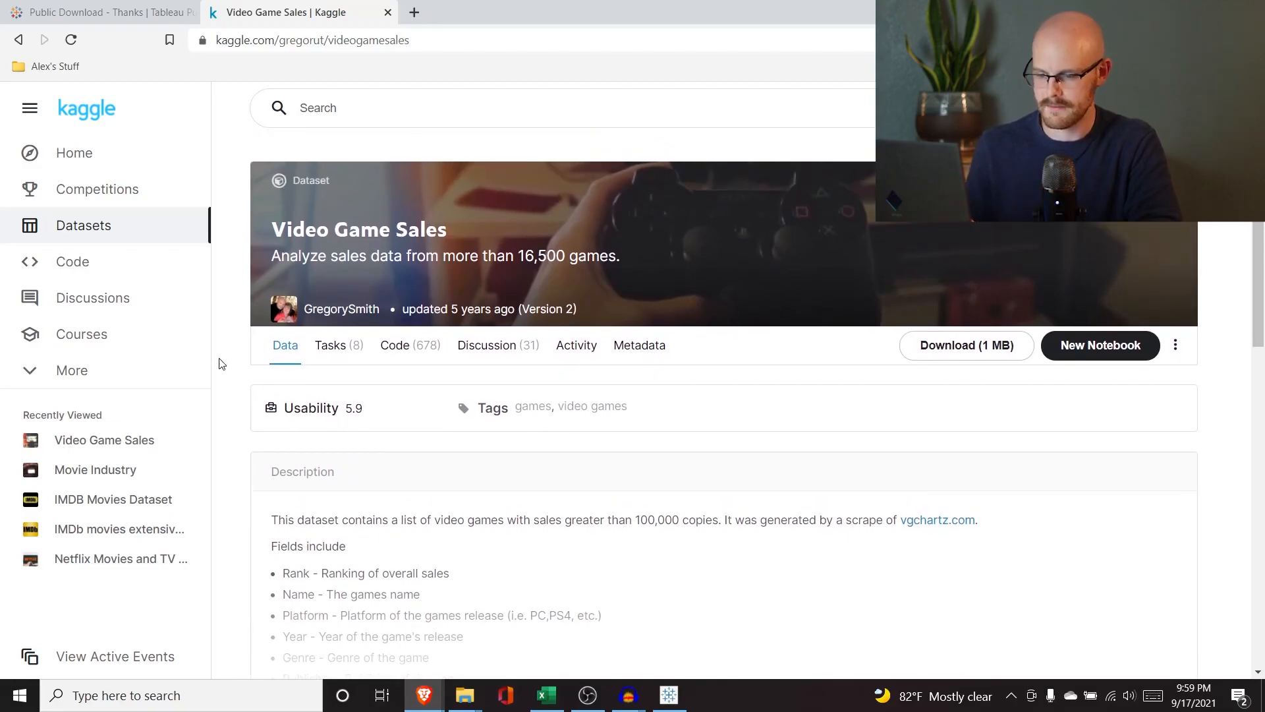
pyautogui.scroll(-4, 221, 363)
pyautogui.click(677, 430)
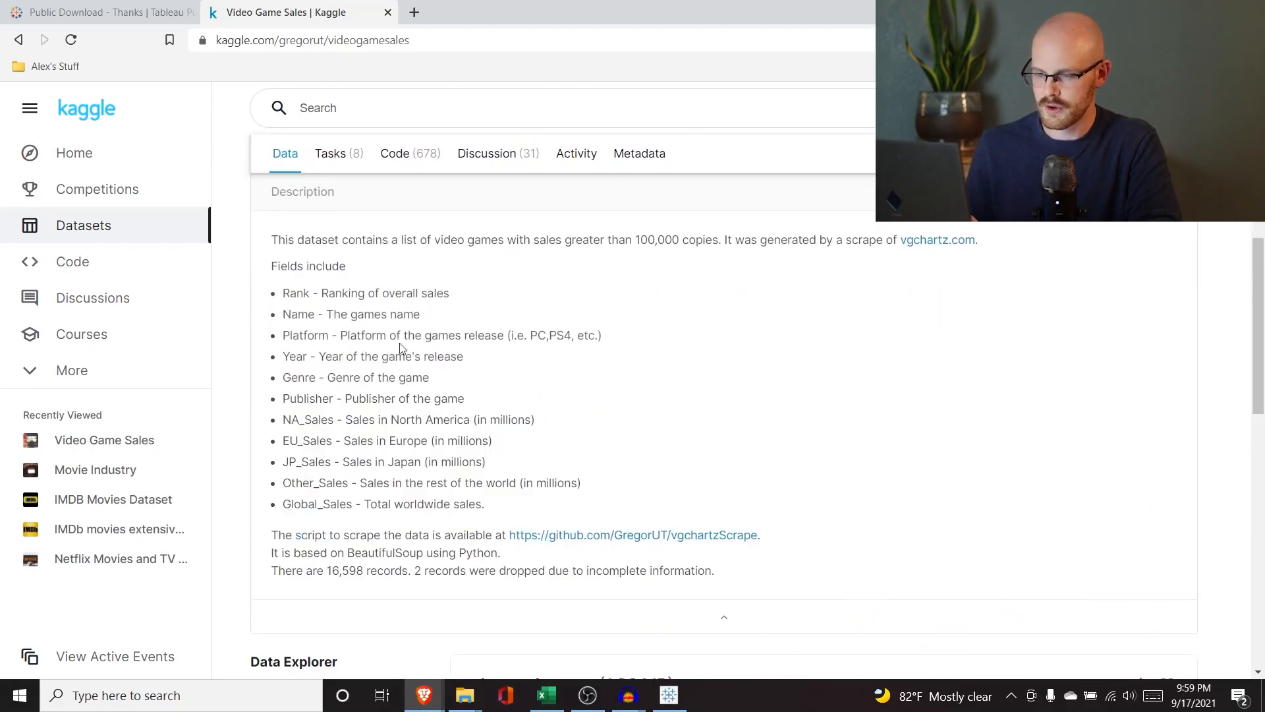
pyautogui.scroll(-1, 323, 259)
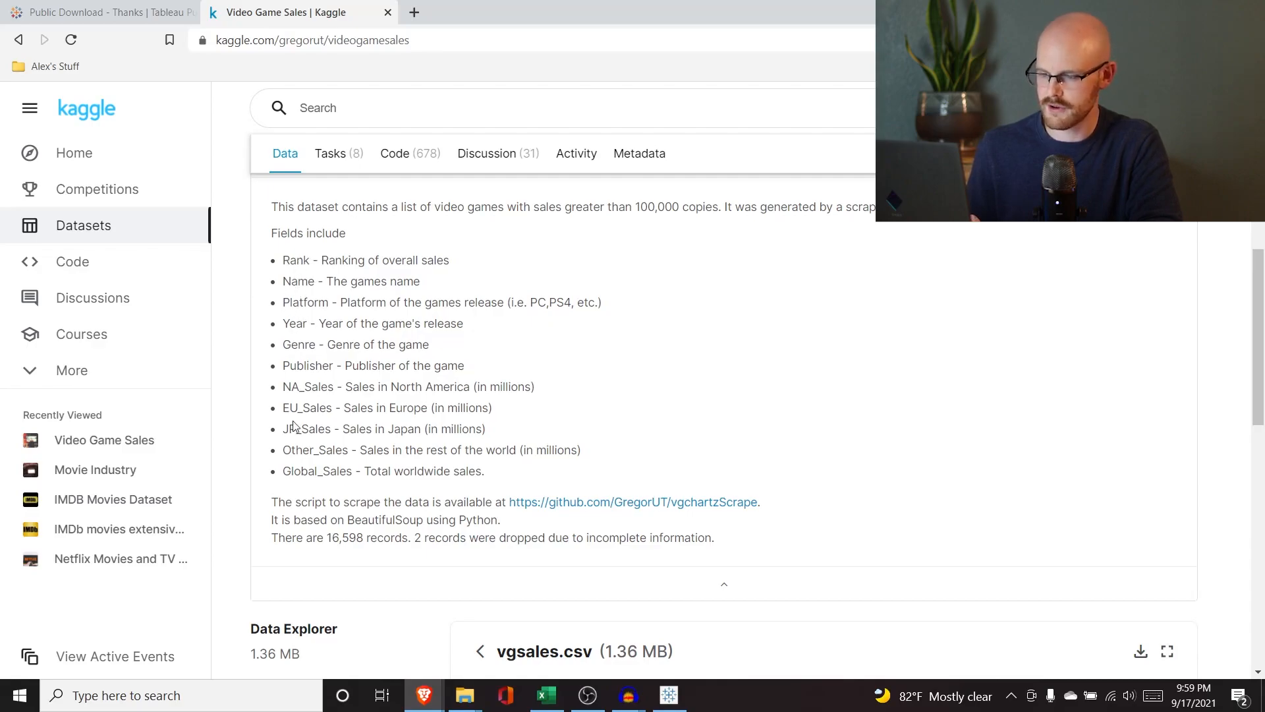
pyautogui.scroll(-1, 294, 426)
pyautogui.scroll(-5, 376, 381)
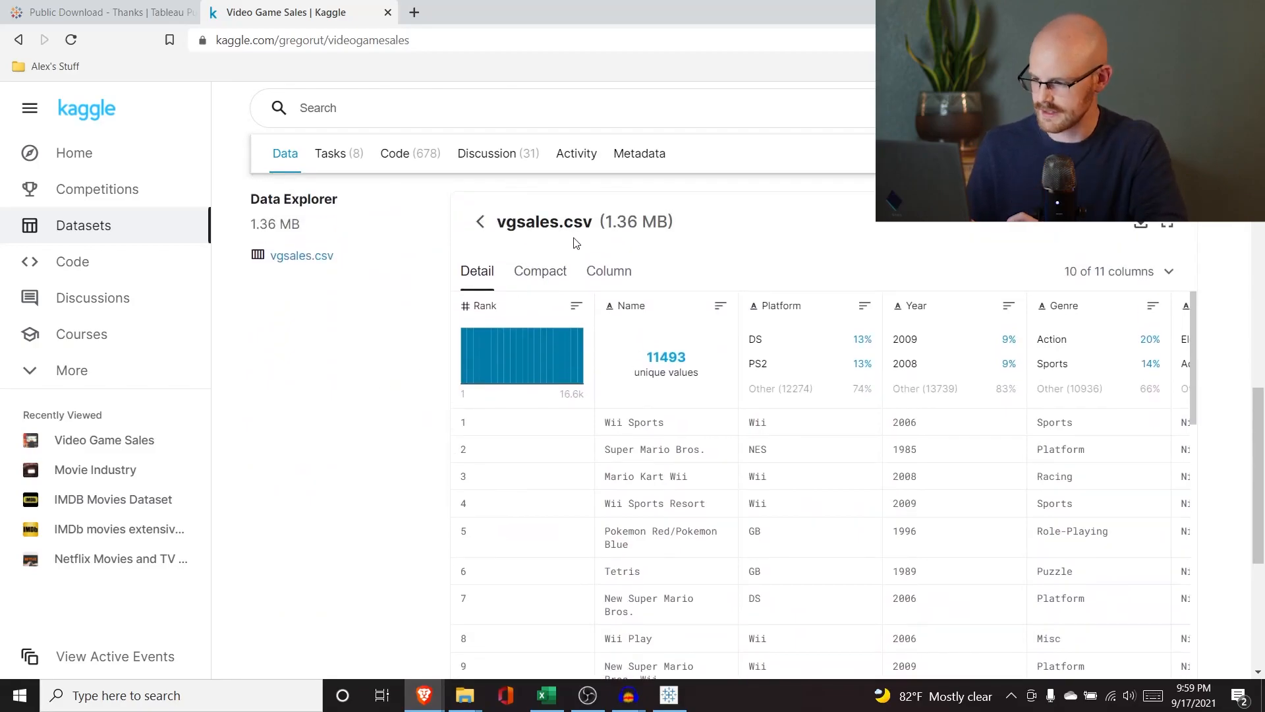
pyautogui.hscroll(2, 733, 467)
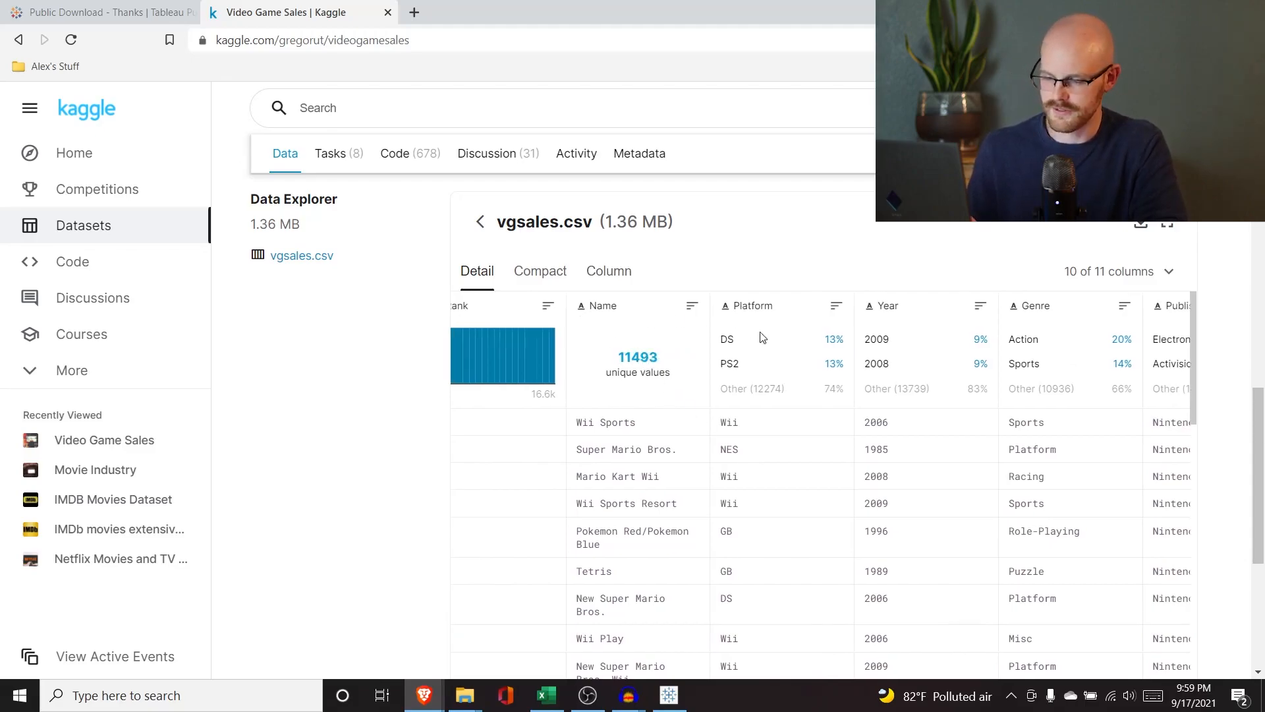
pyautogui.hscroll(10, 679, 575)
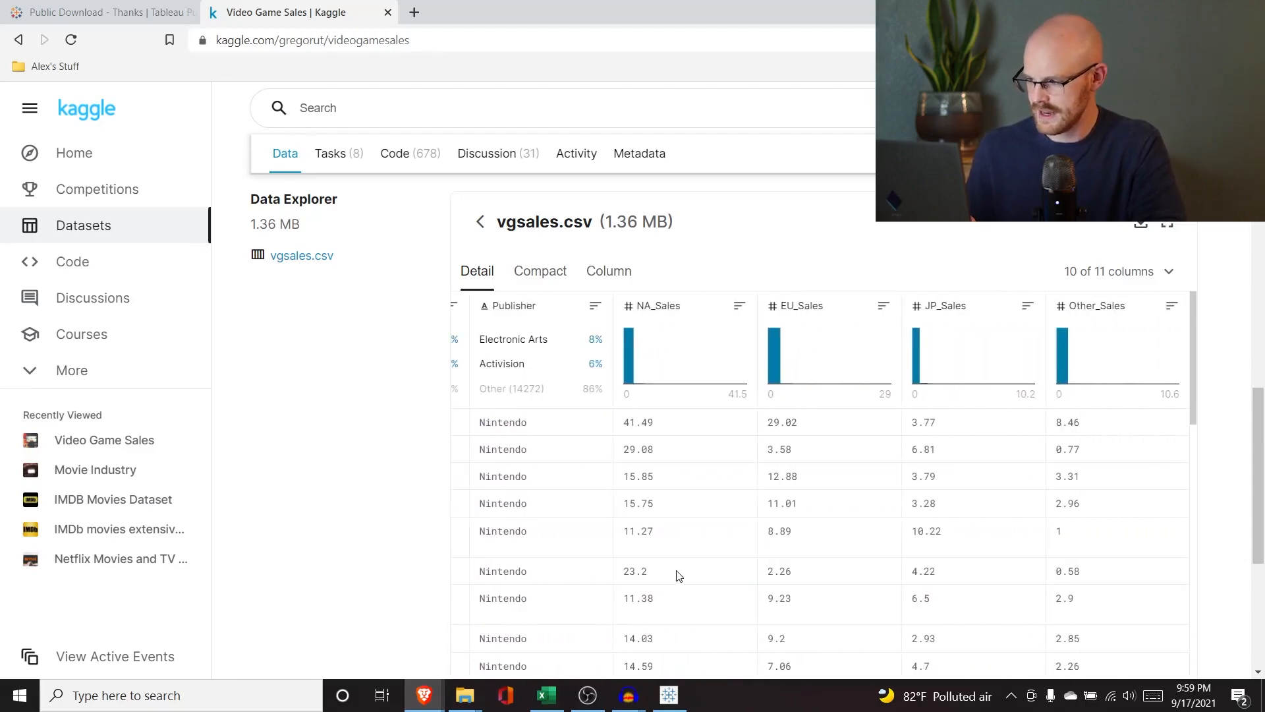
pyautogui.hscroll(-10, 679, 576)
pyautogui.scroll(3, 734, 352)
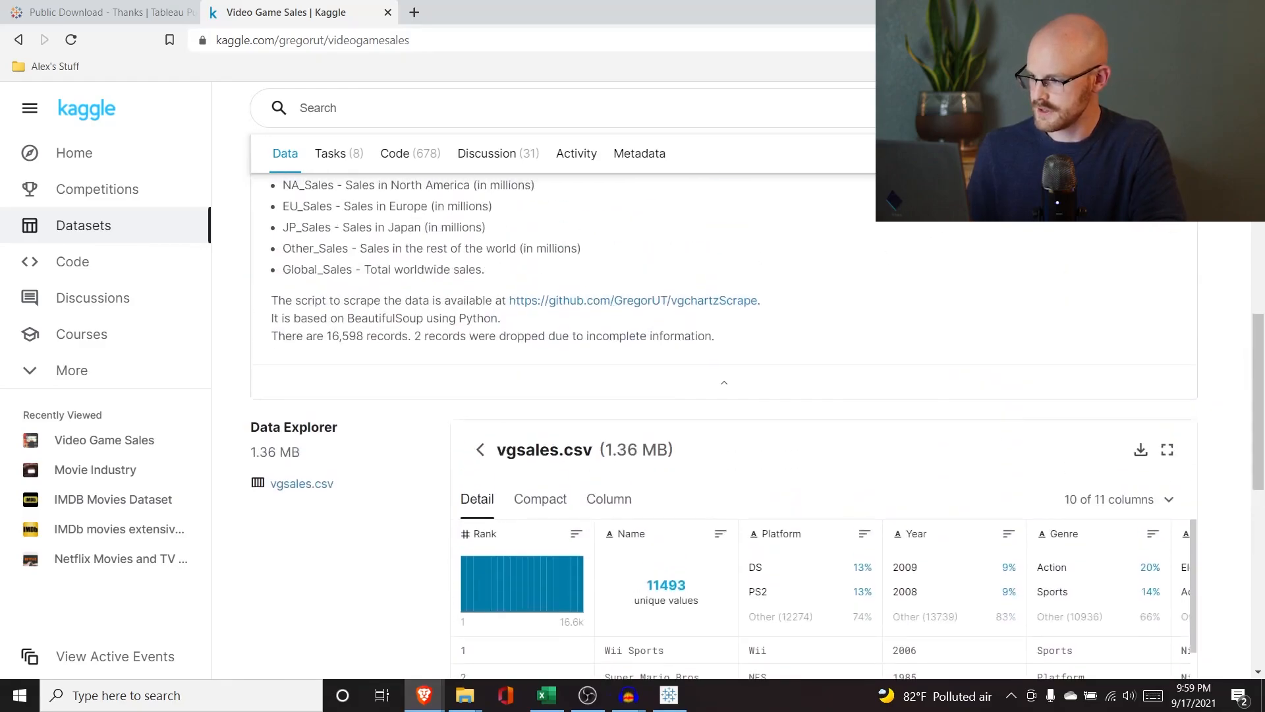
# Download the Video Game Sales dataset archive and save it to Downloads.
pyautogui.click(995, 153)
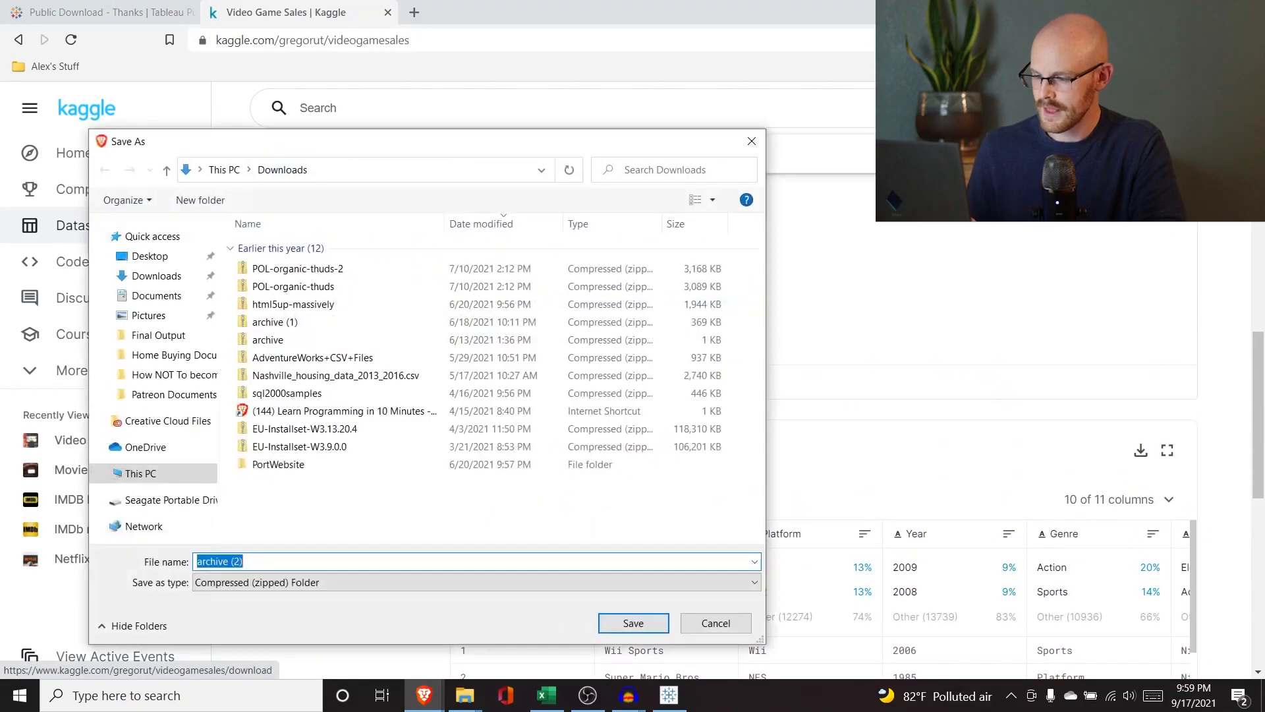
pyautogui.click(632, 623)
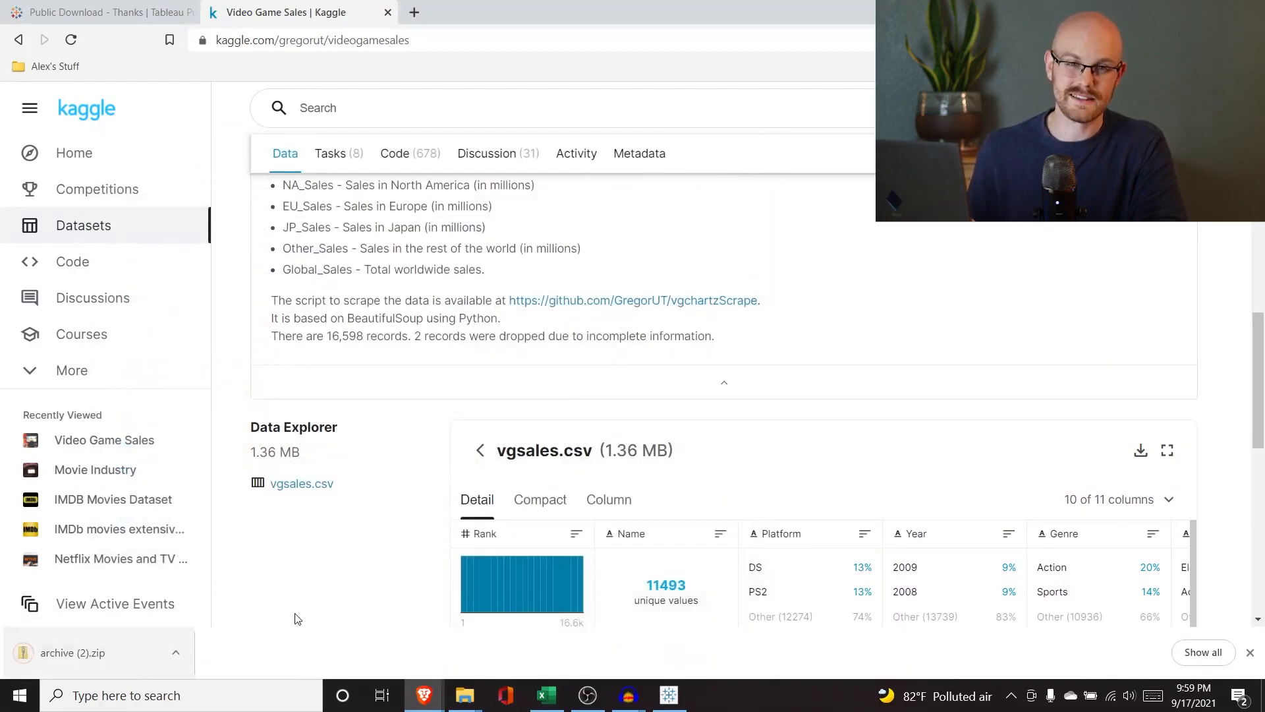
# Open the downloaded archive (2) zip in the Downloads folder and extract vgsales into Downloads.
pyautogui.moveTo(460, 697)
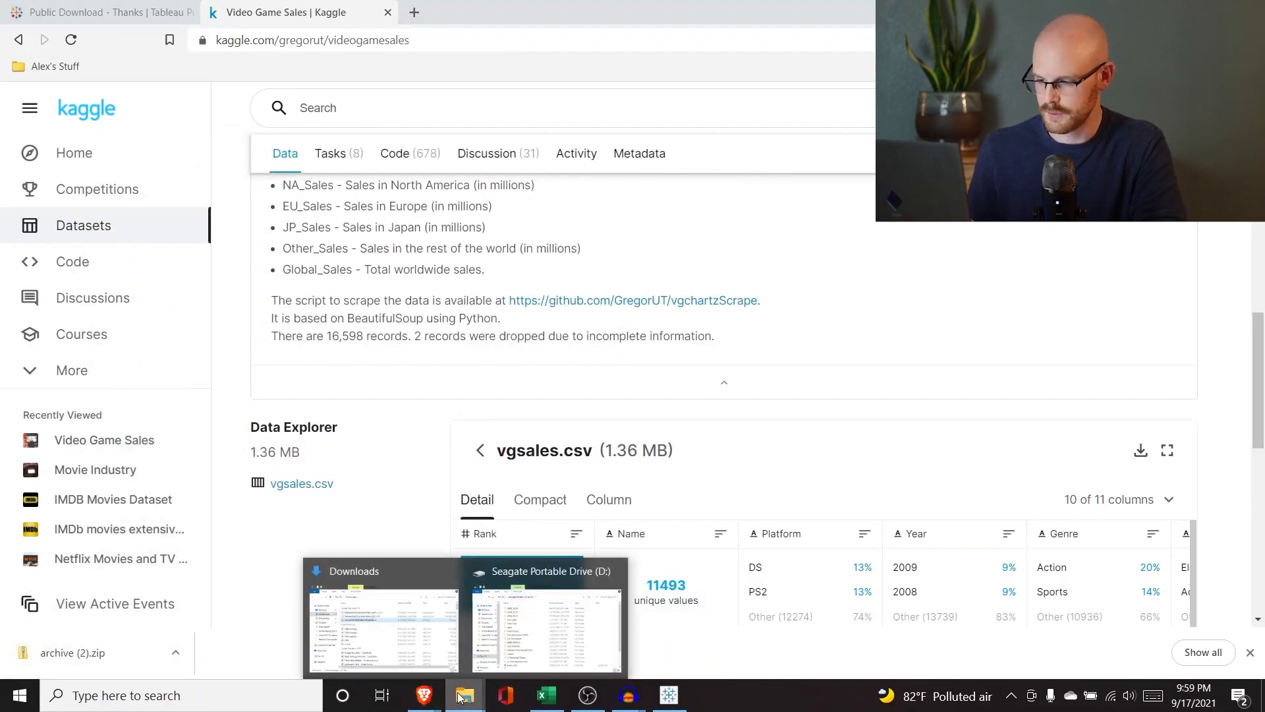
pyautogui.click(382, 619)
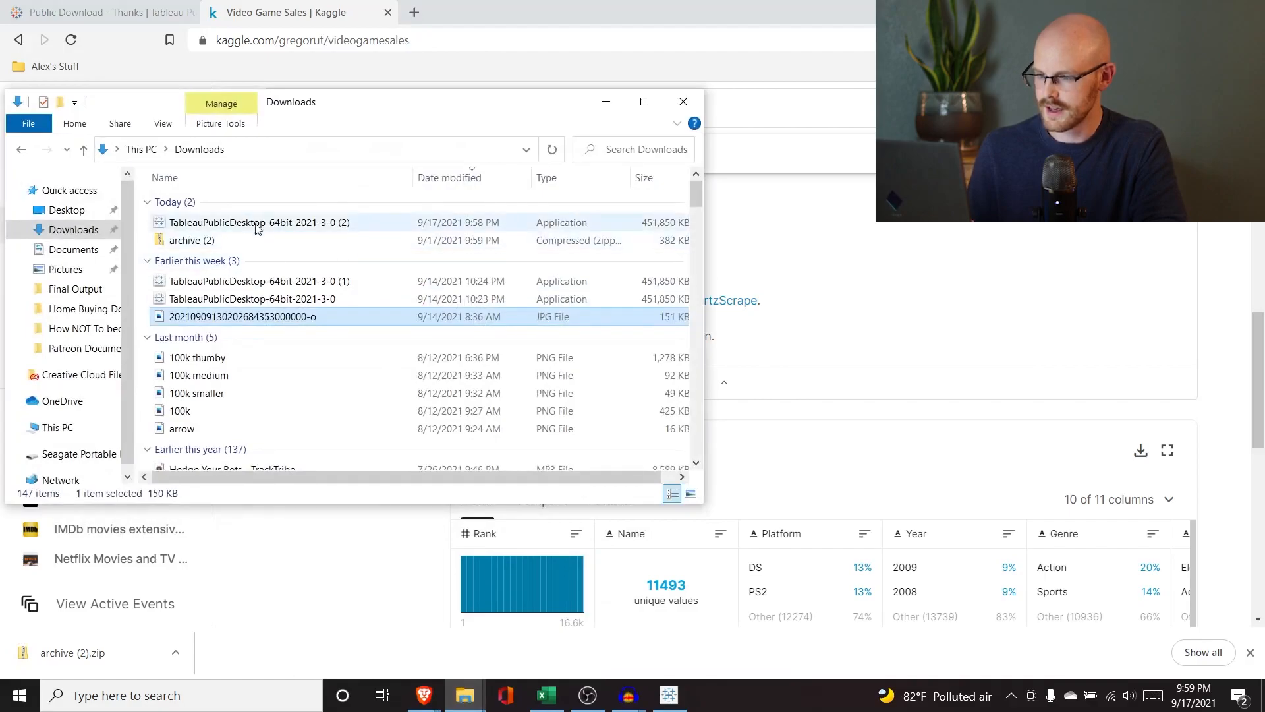
pyautogui.click(553, 149)
pyautogui.doubleClick(289, 224)
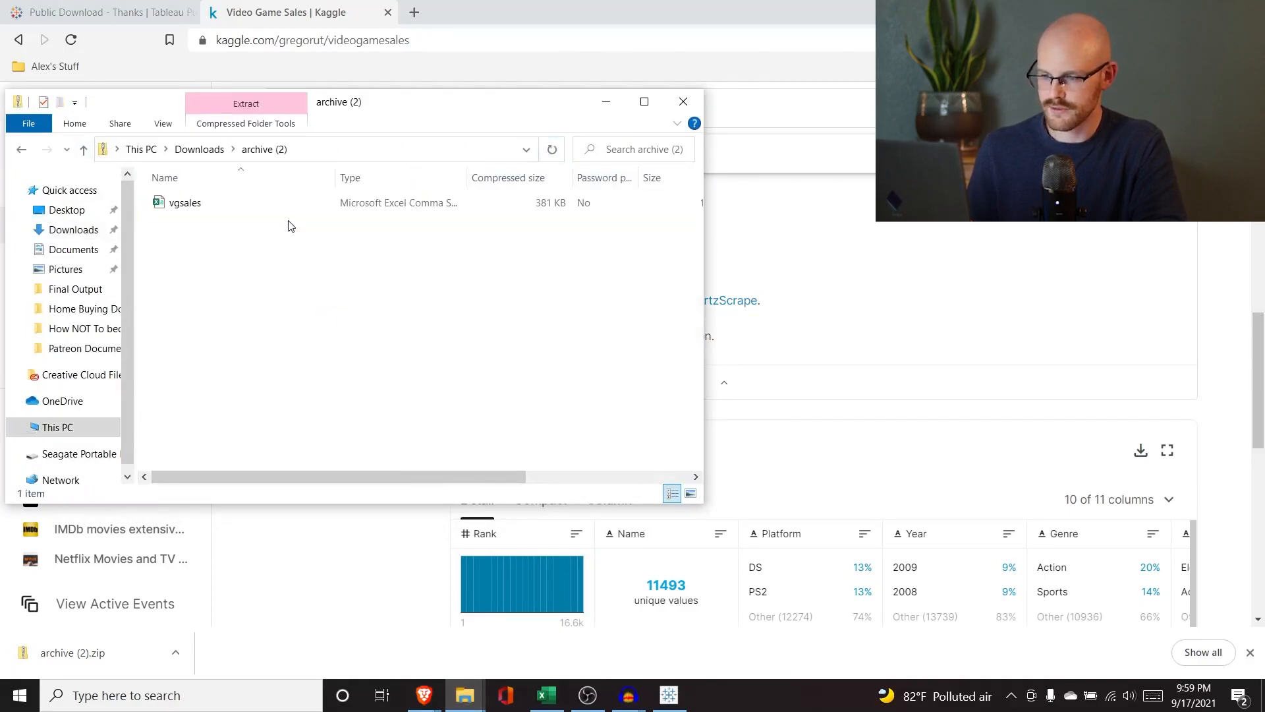
pyautogui.click(244, 206)
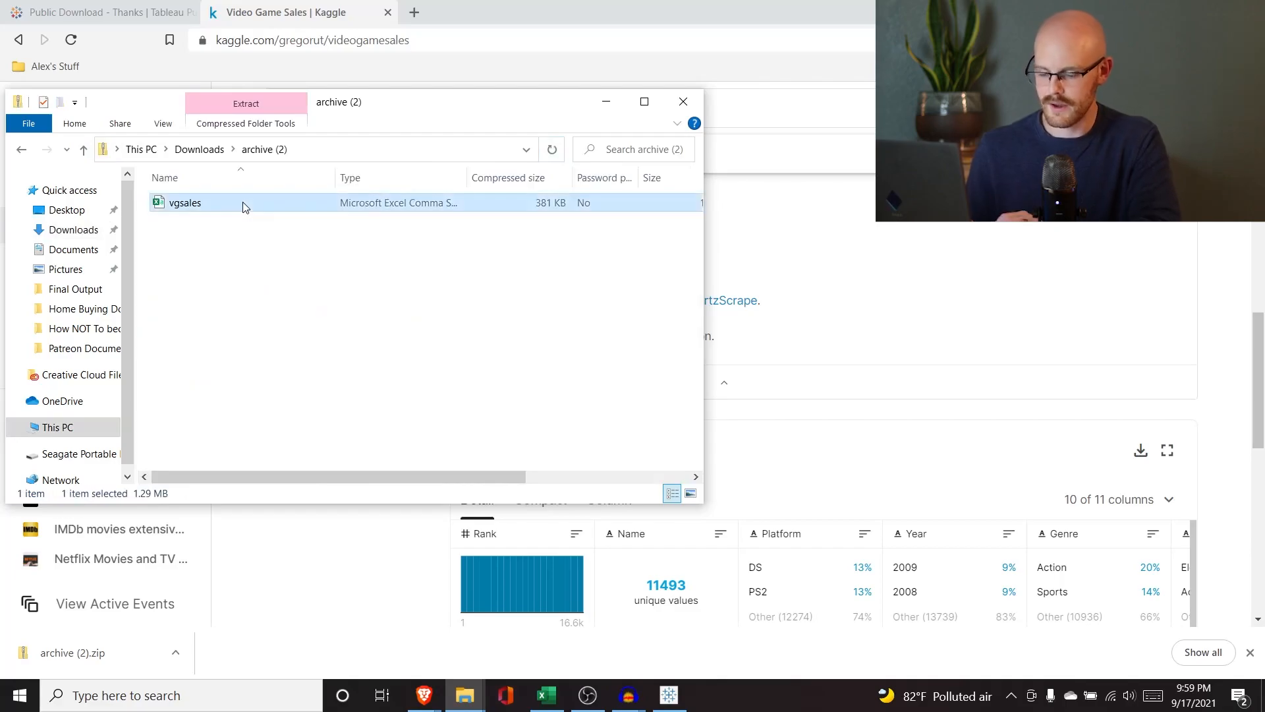
pyautogui.click(20, 148)
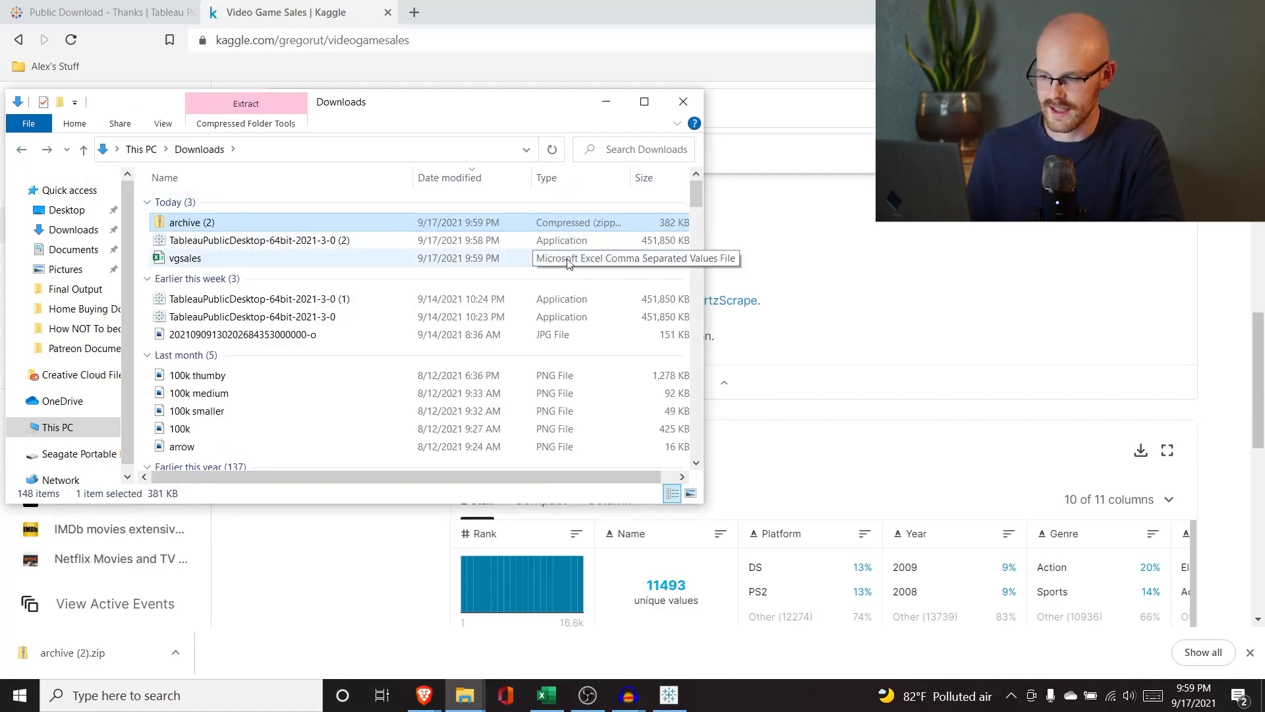
pyautogui.click(776, 272)
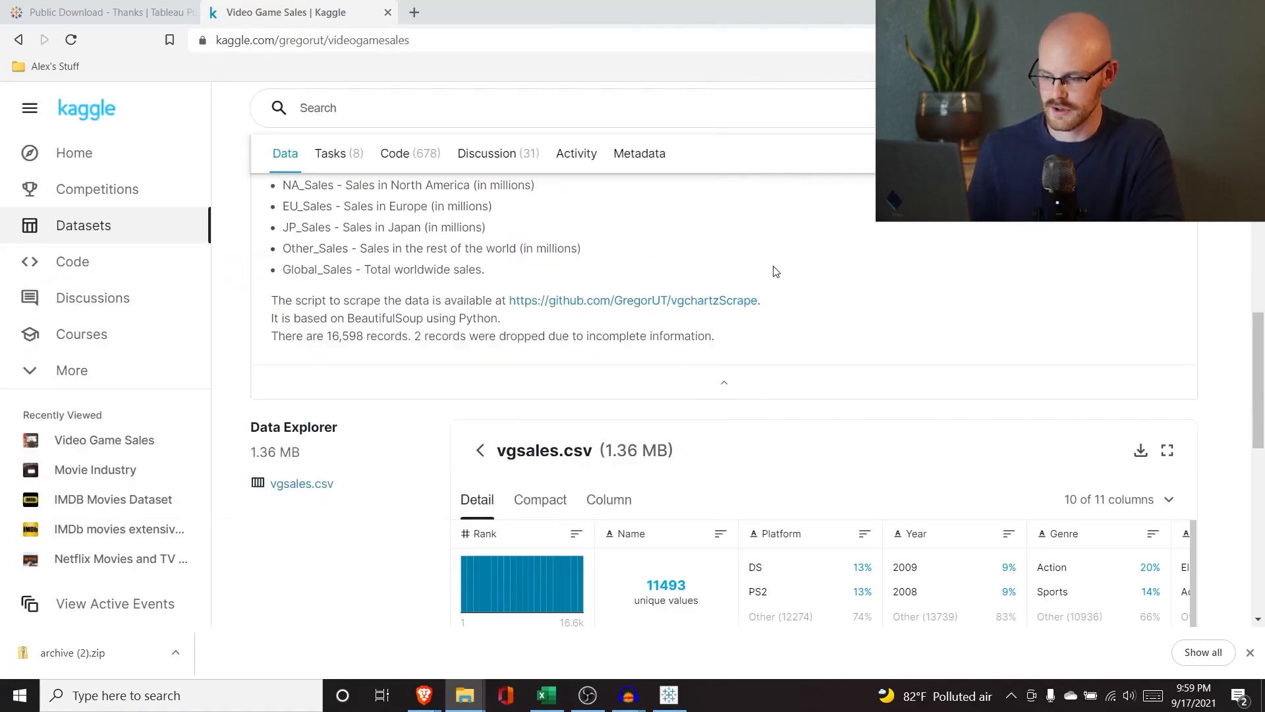
pyautogui.click(669, 699)
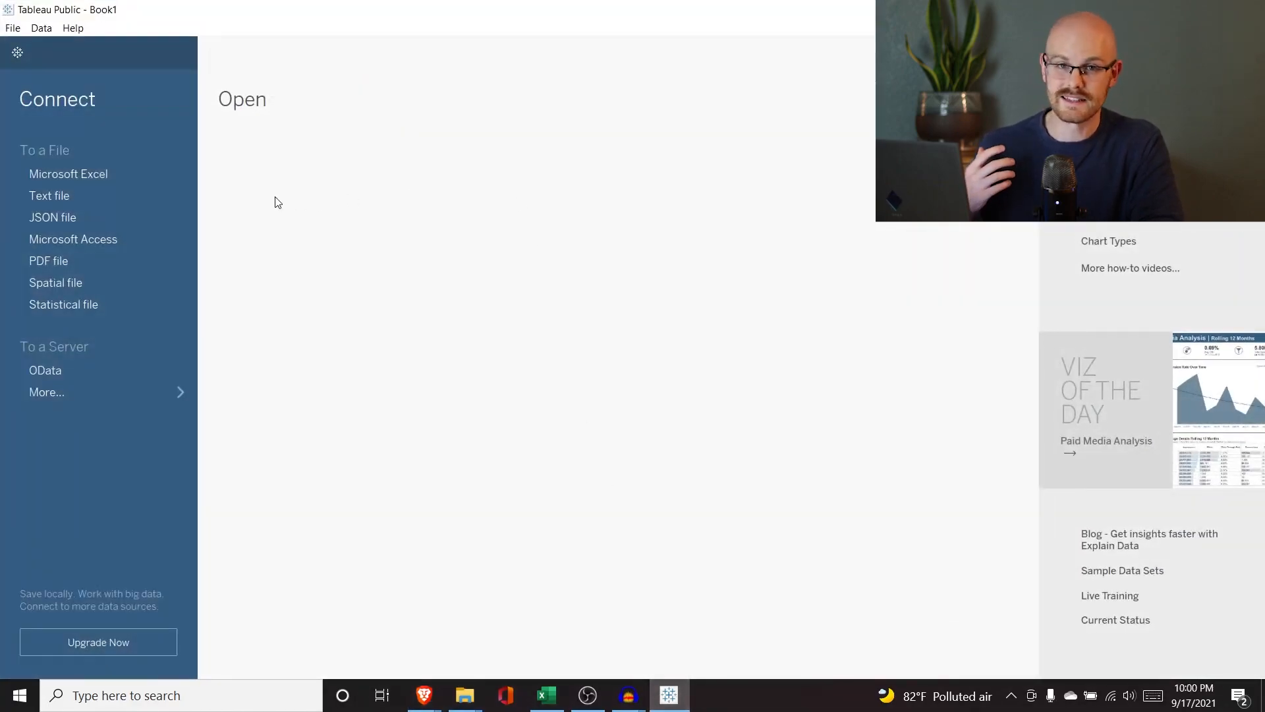
pyautogui.click(99, 192)
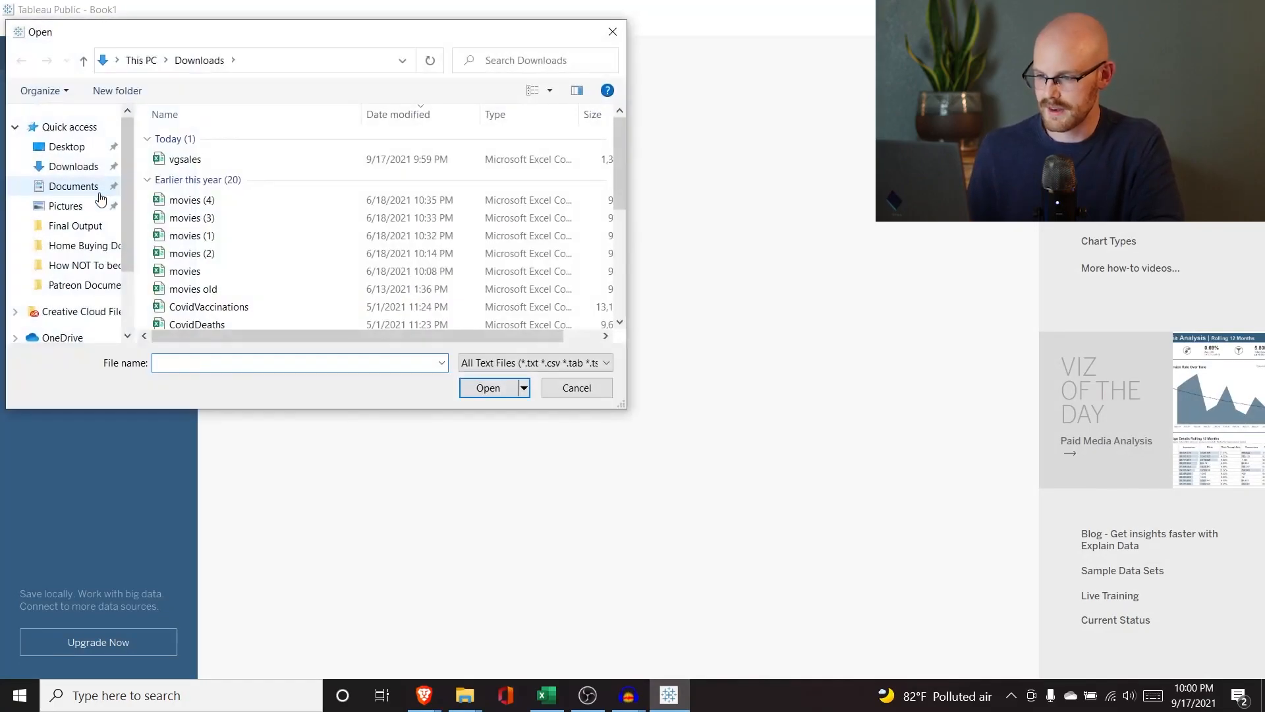
pyautogui.click(188, 160)
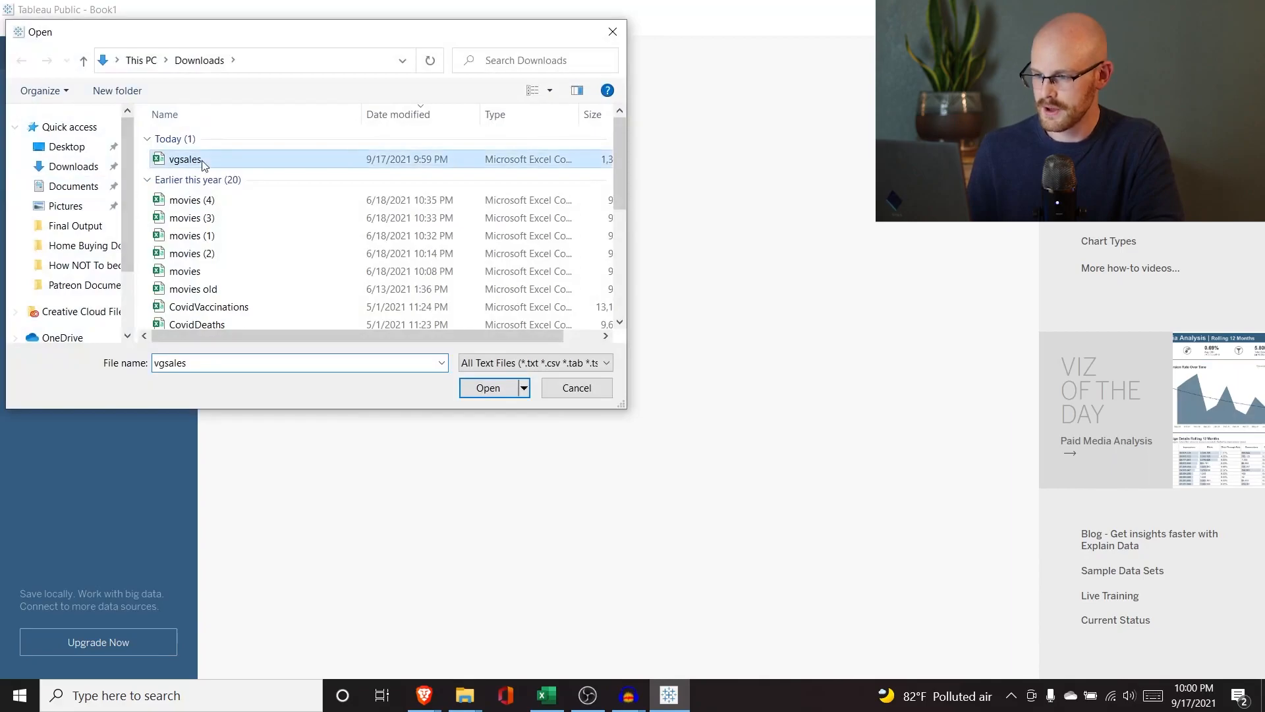
pyautogui.click(561, 387)
# Rename the extracted vgsales file in Downloads to vgsales_1.
pyautogui.moveTo(465, 693)
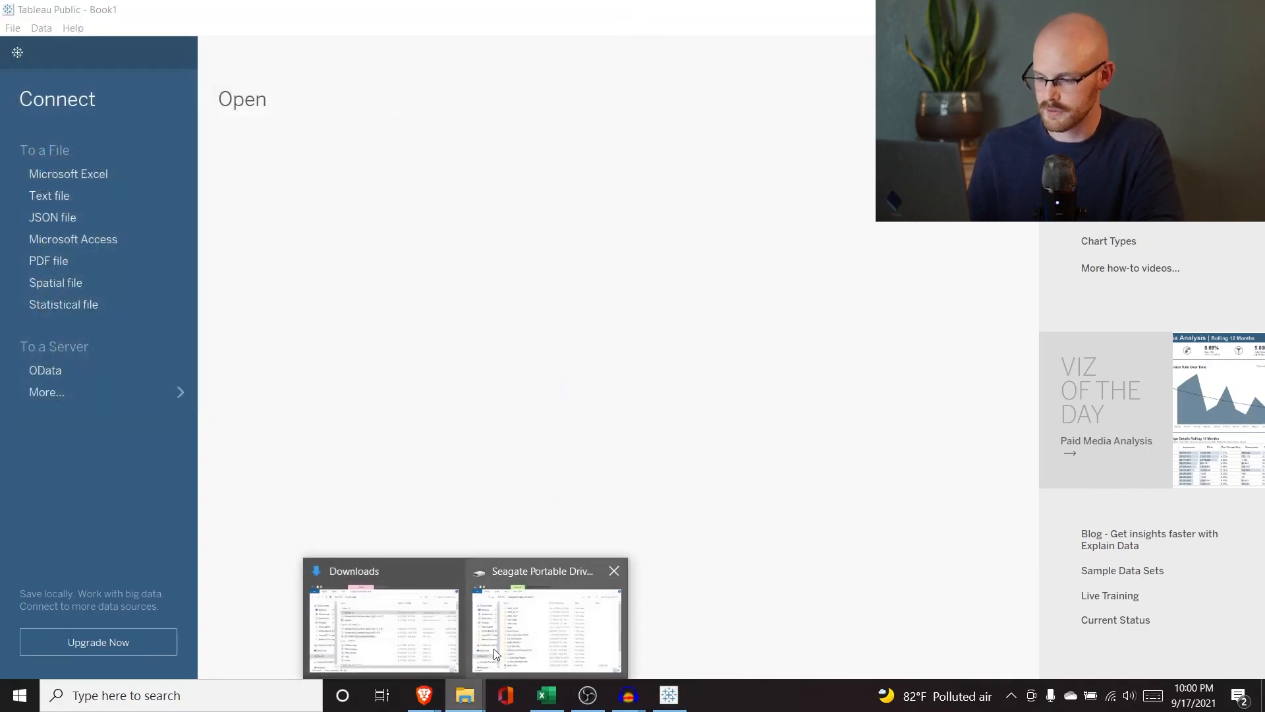
pyautogui.click(373, 617)
pyautogui.click(204, 262)
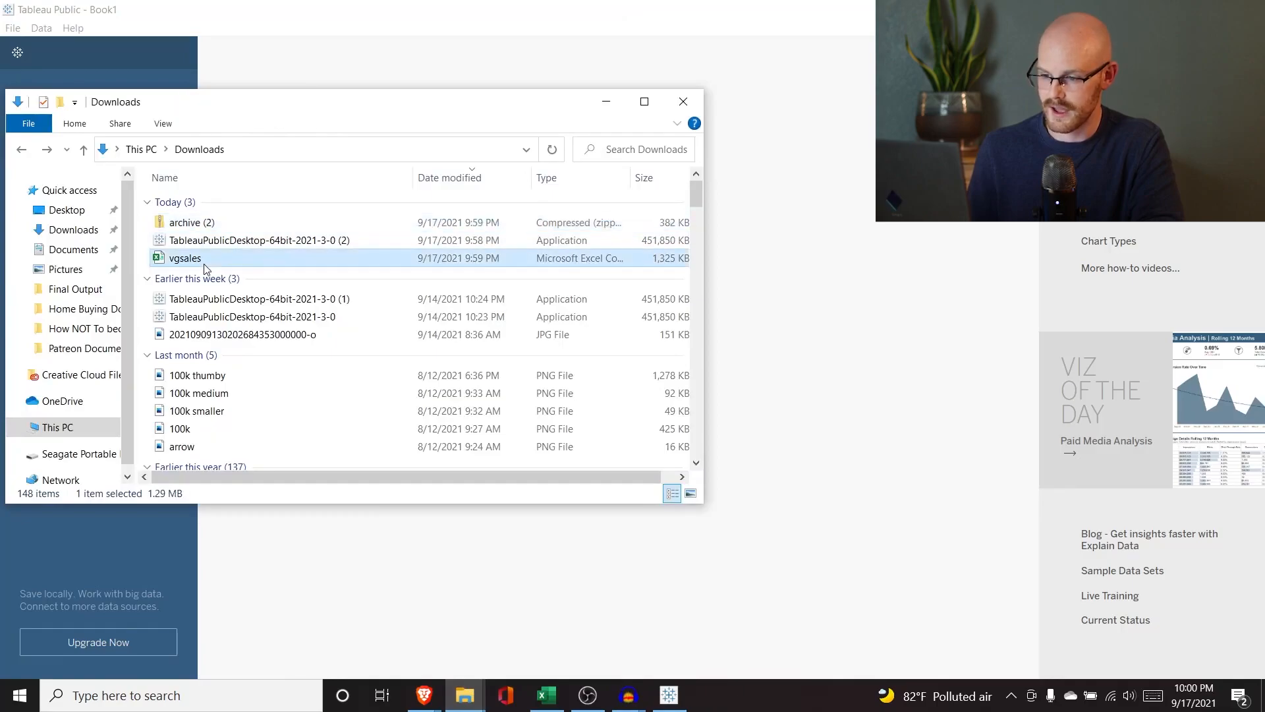
pyautogui.click(203, 260)
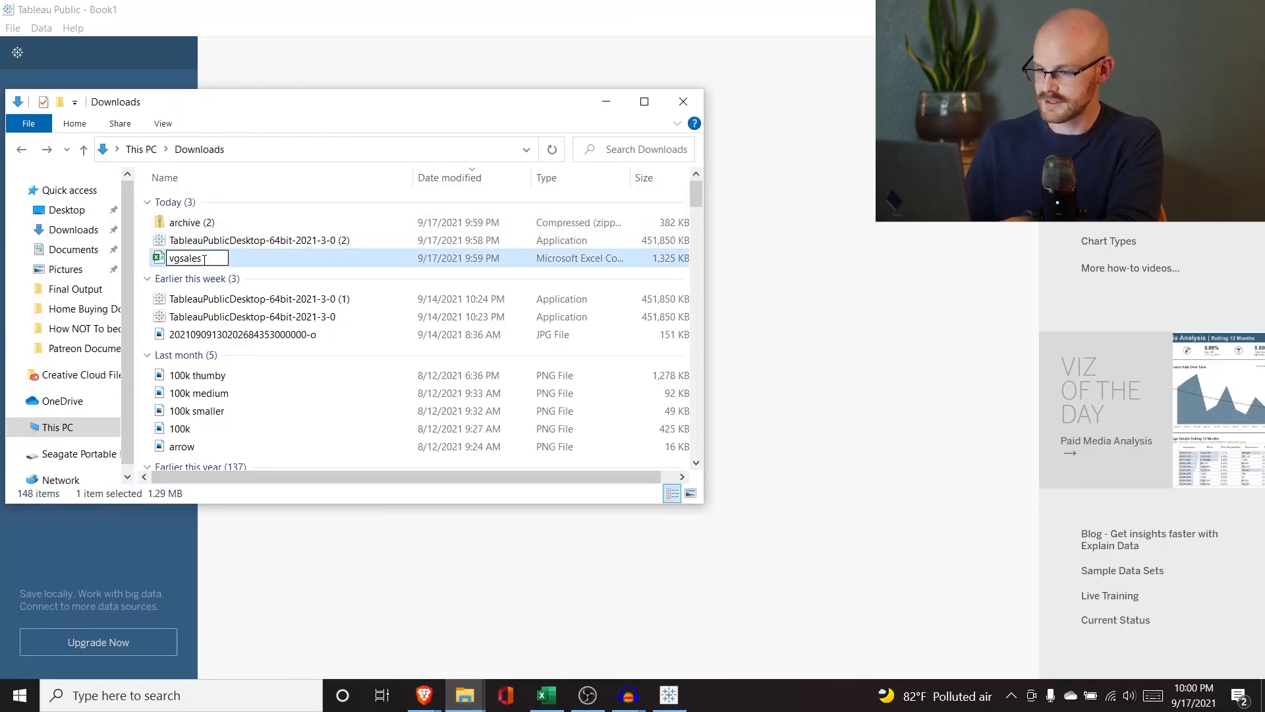
pyautogui.write('_1')
pyautogui.press('Return')
# Connect Tableau to the vgsales_1 text file in Downloads.
pyautogui.click(604, 103)
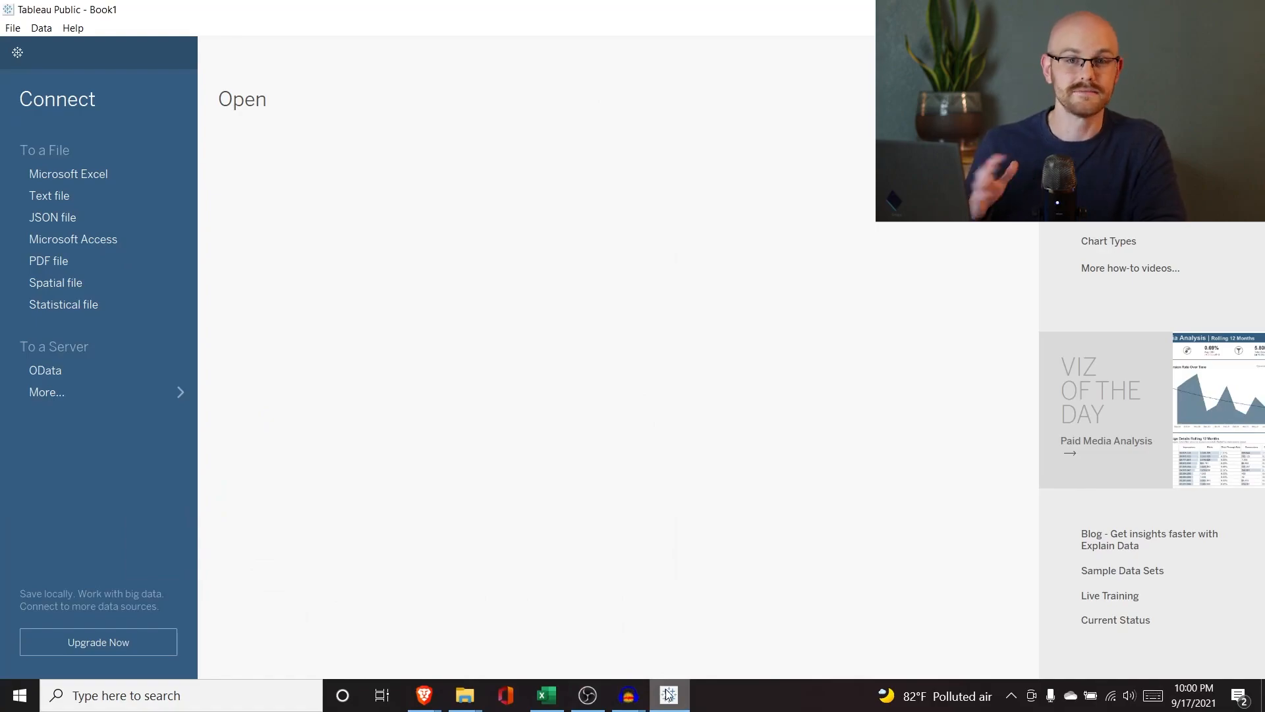
pyautogui.moveTo(667, 693)
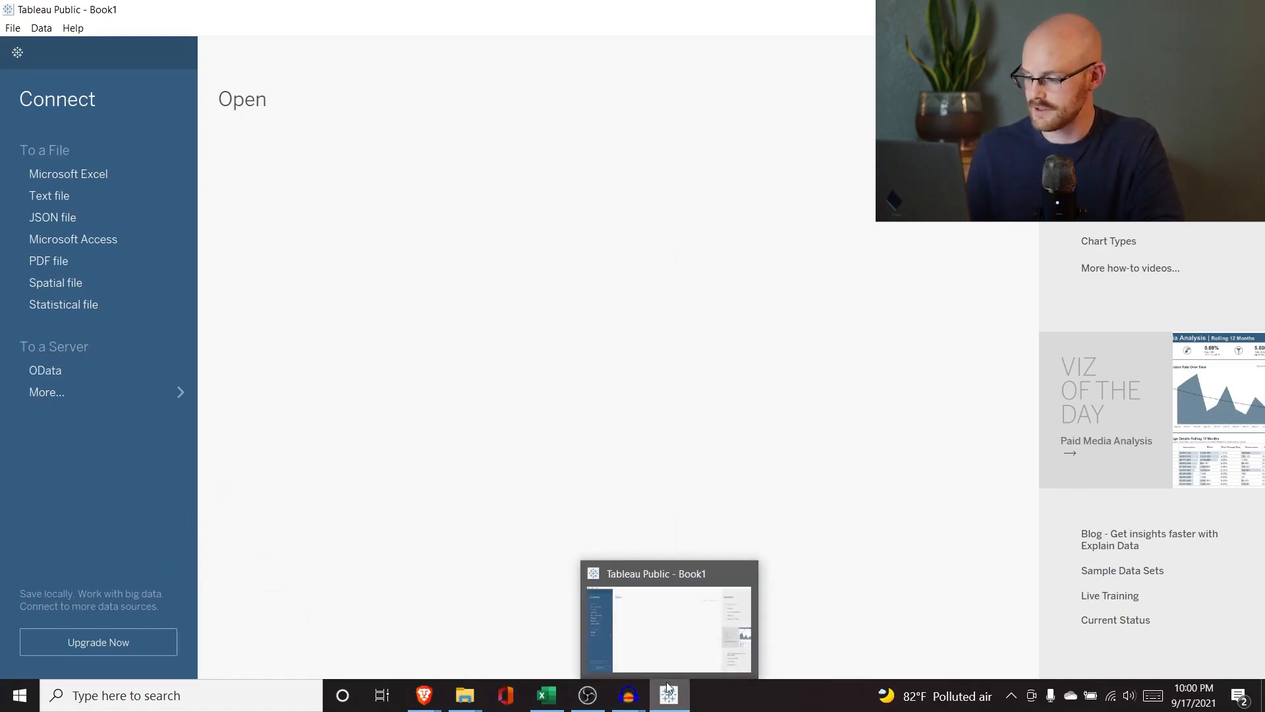
pyautogui.click(667, 644)
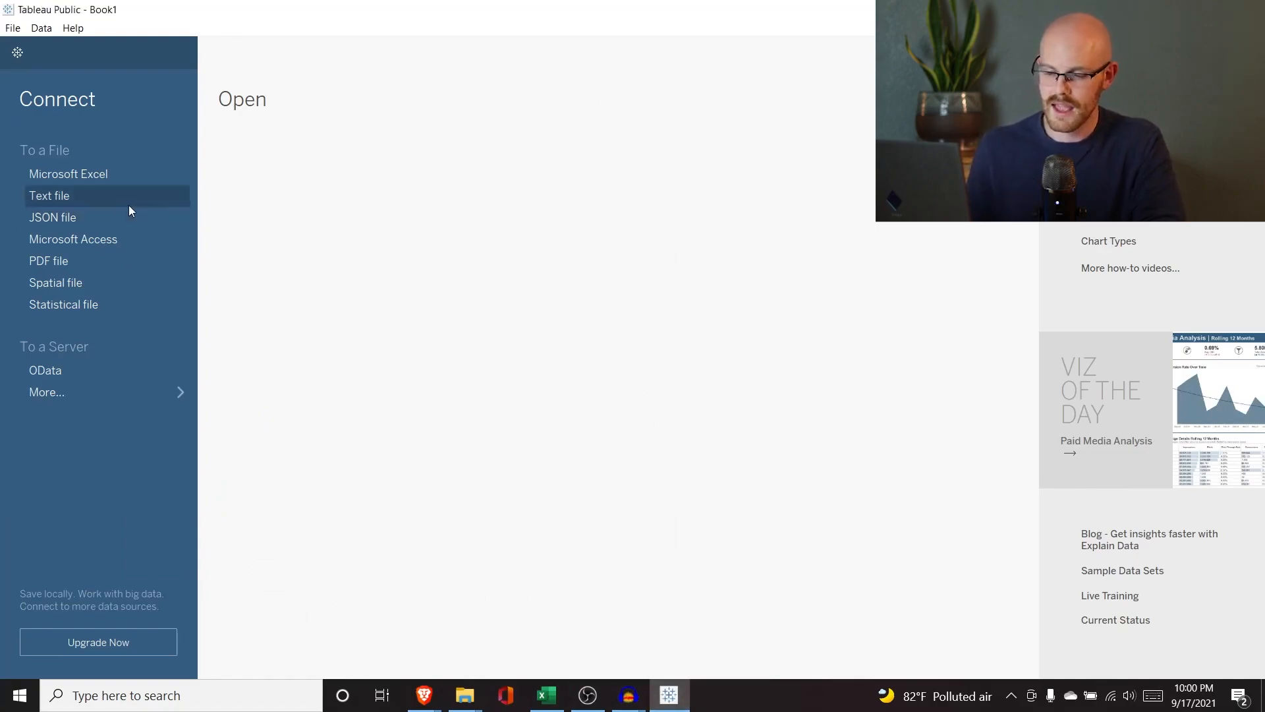
pyautogui.click(96, 196)
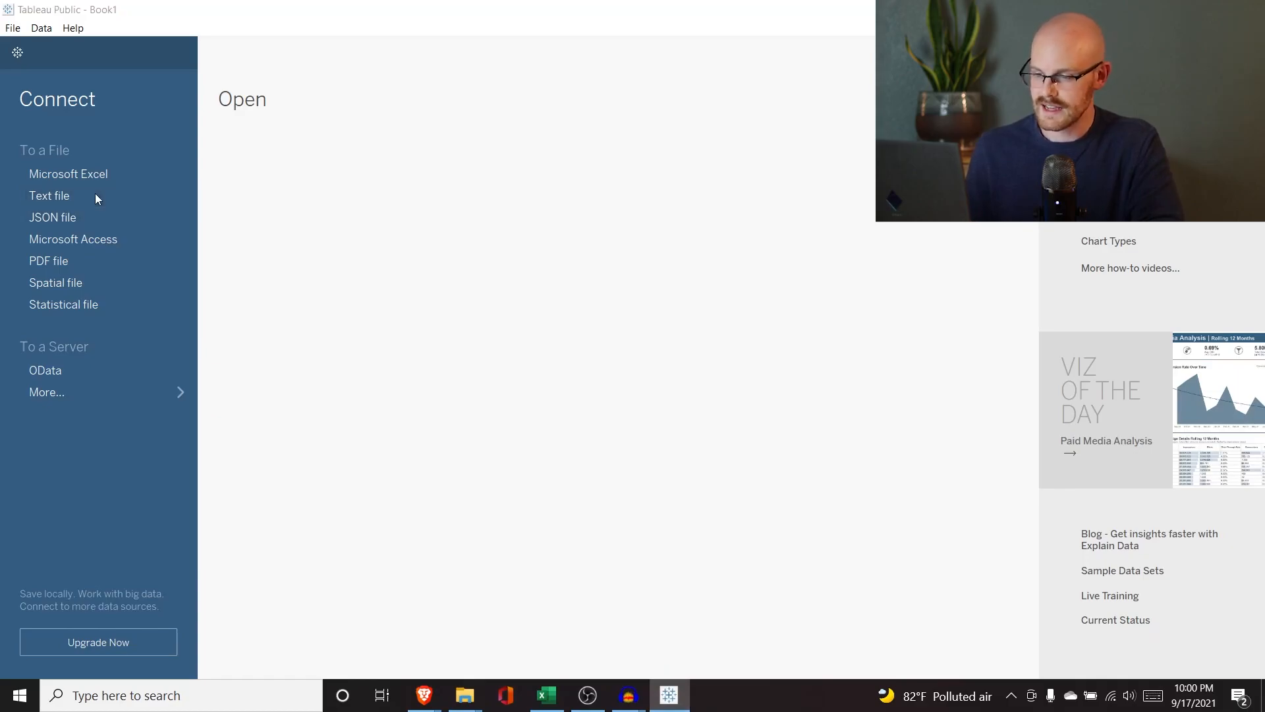
pyautogui.click(236, 160)
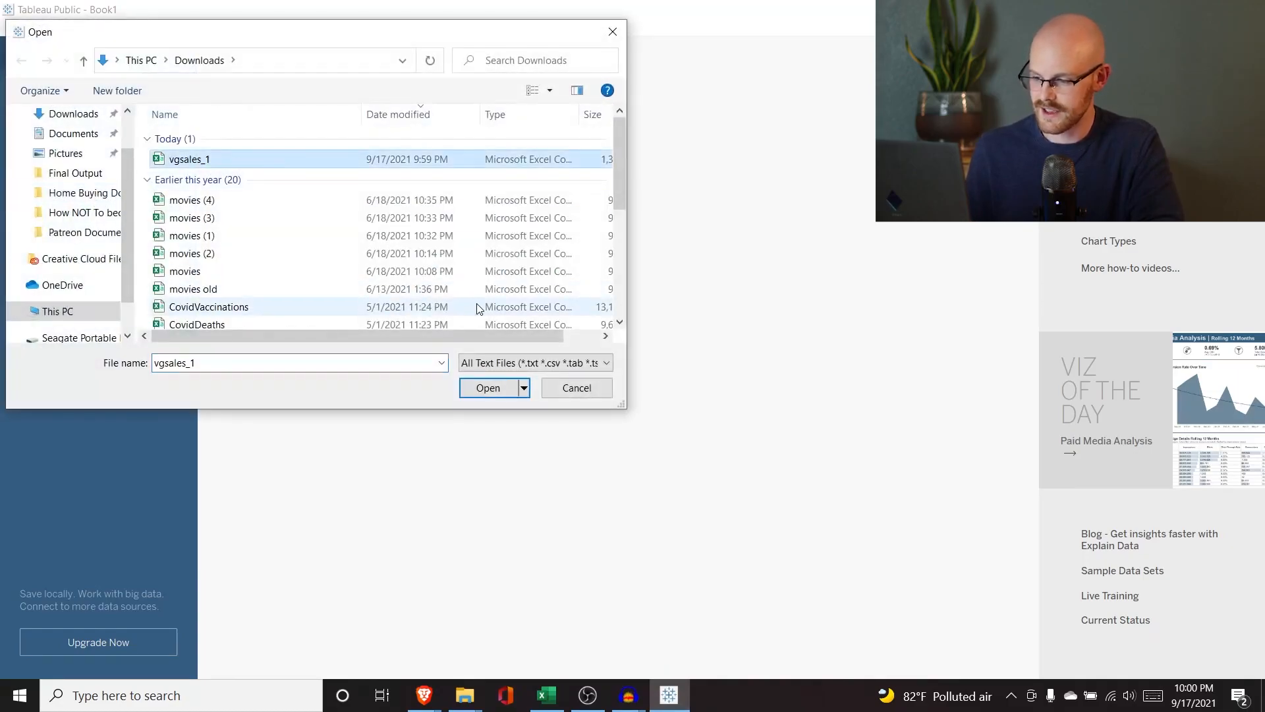
pyautogui.click(488, 390)
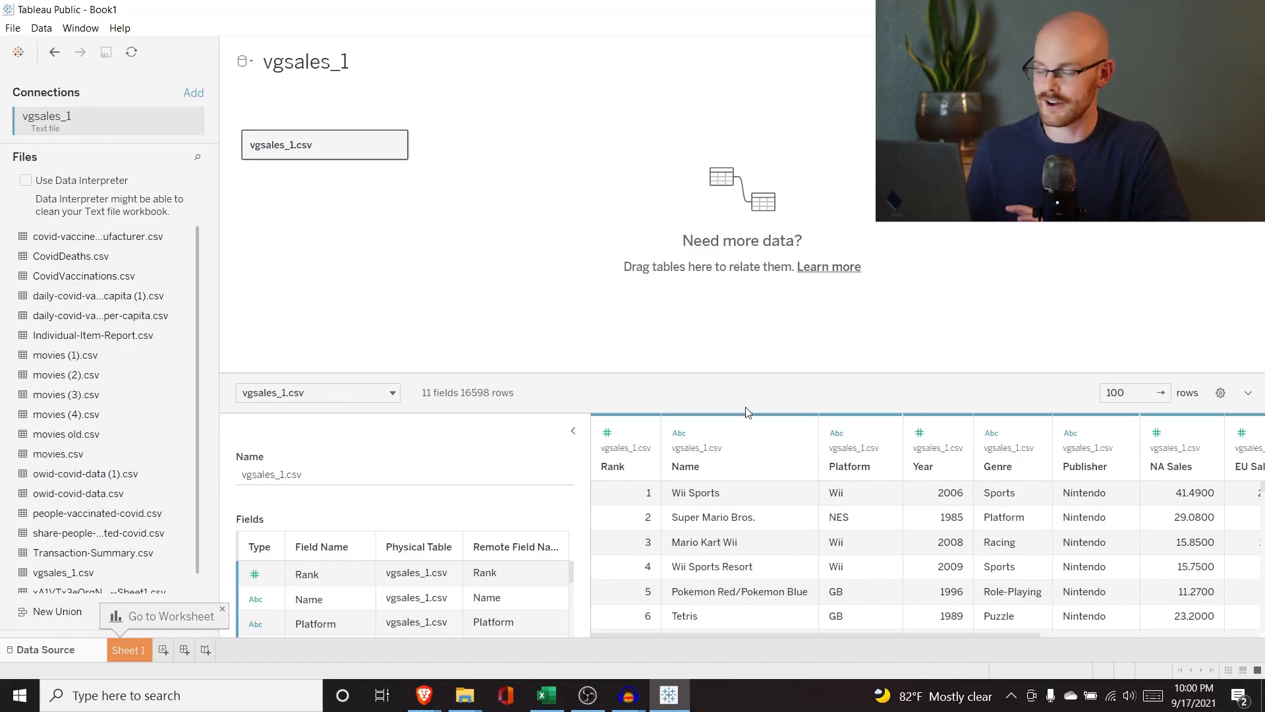
# Examine the vgsales_1 data preview and the list of fields in the data source.
pyautogui.scroll(-1, 759, 603)
pyautogui.scroll(1, 762, 603)
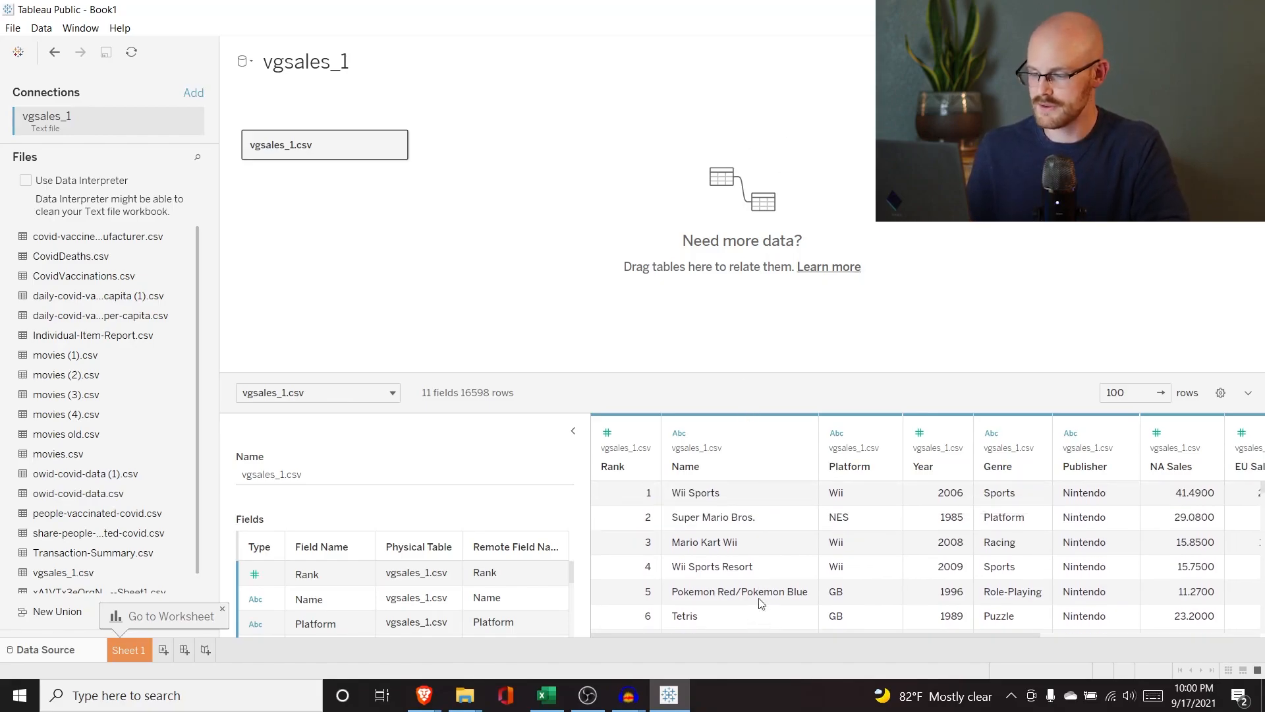
pyautogui.hscroll(6, 762, 603)
pyautogui.hscroll(2, 762, 603)
pyautogui.hscroll(-4, 761, 603)
pyautogui.hscroll(-4, 761, 603)
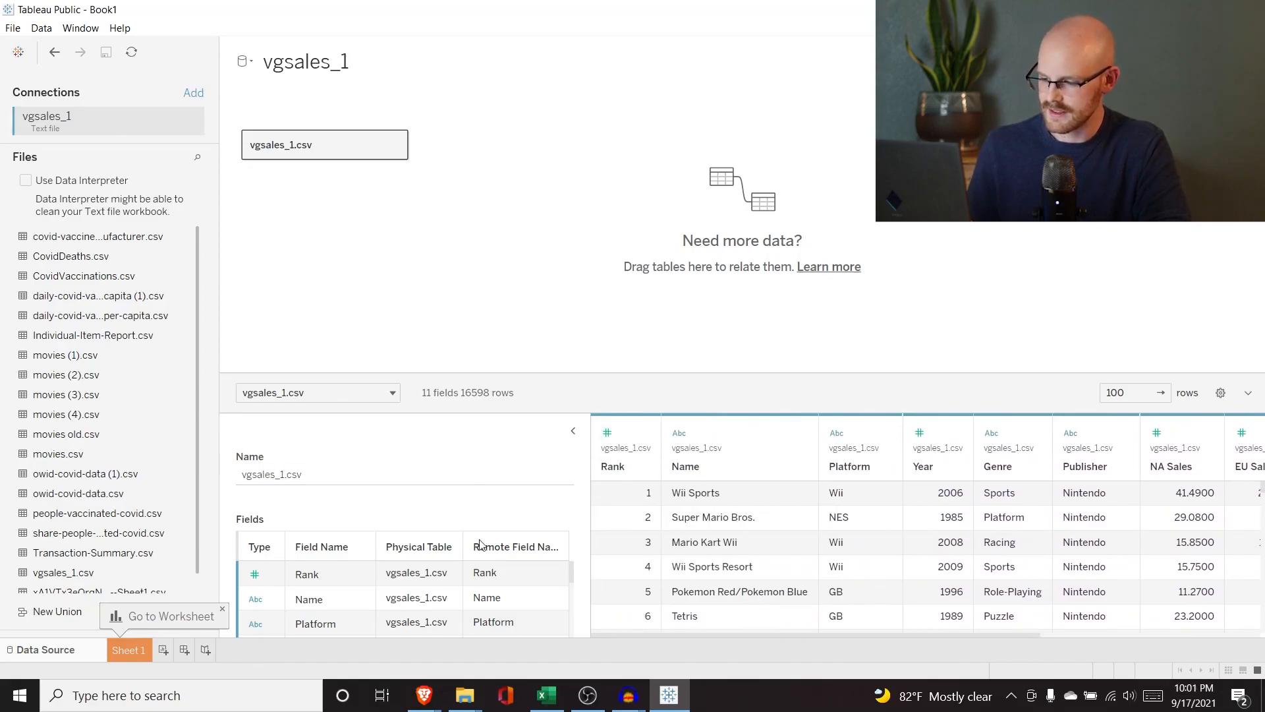
pyautogui.scroll(-5, 485, 601)
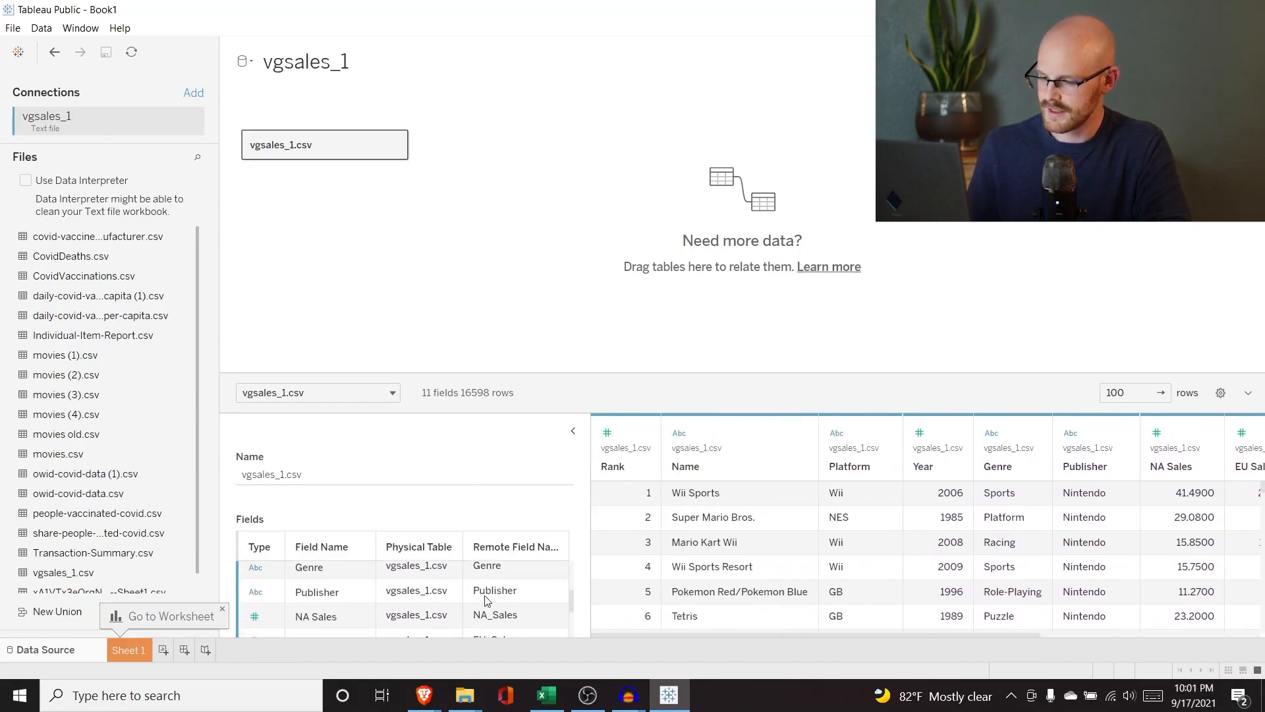
pyautogui.scroll(2, 339, 610)
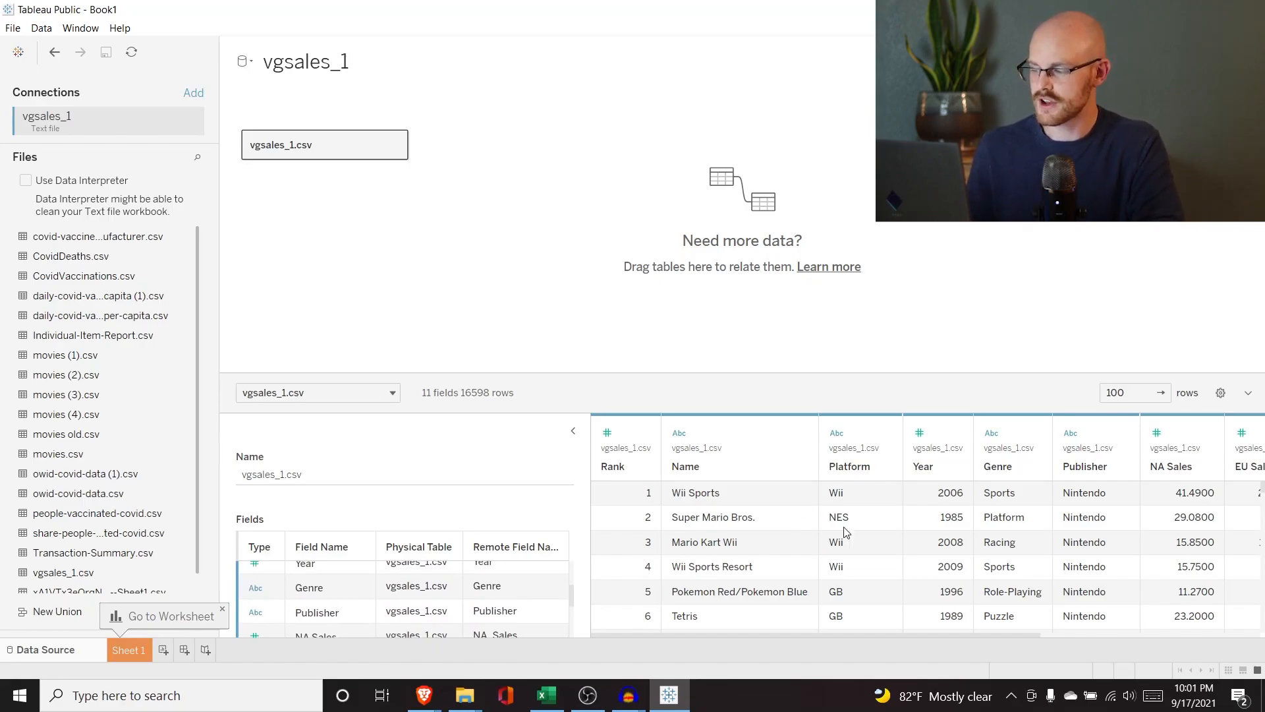
pyautogui.hscroll(3, 843, 527)
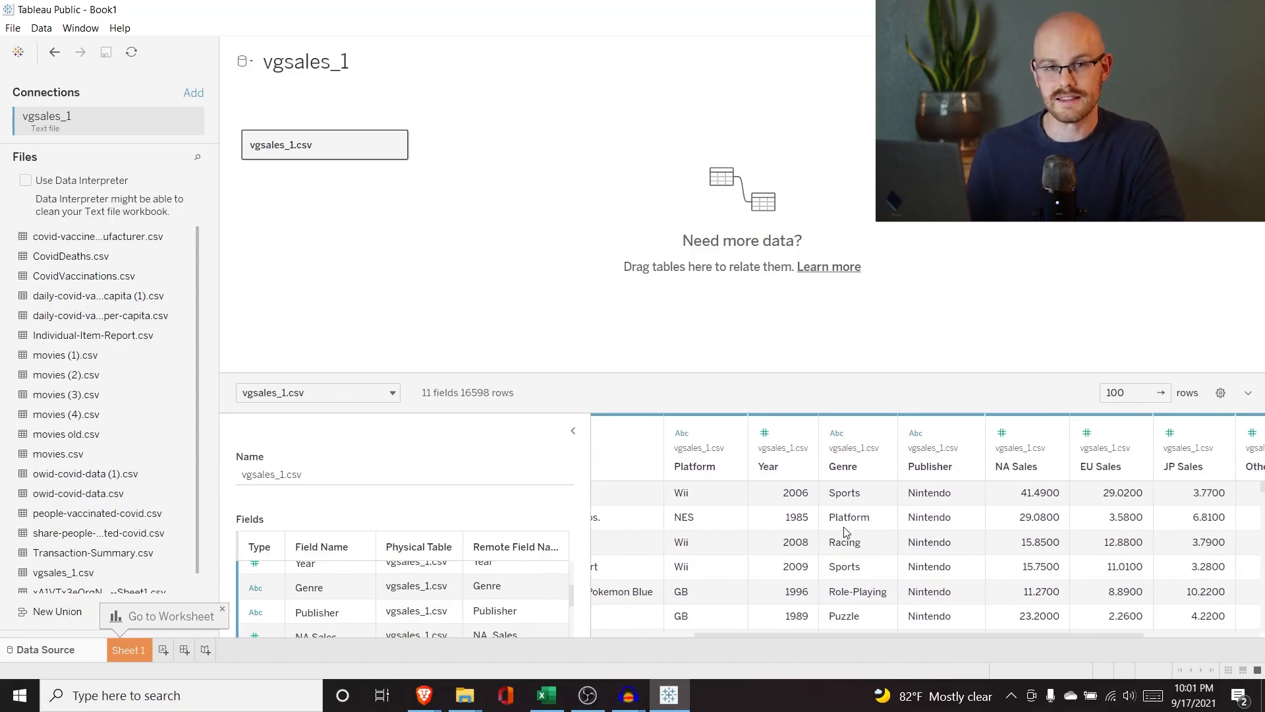
pyautogui.hscroll(4, 846, 531)
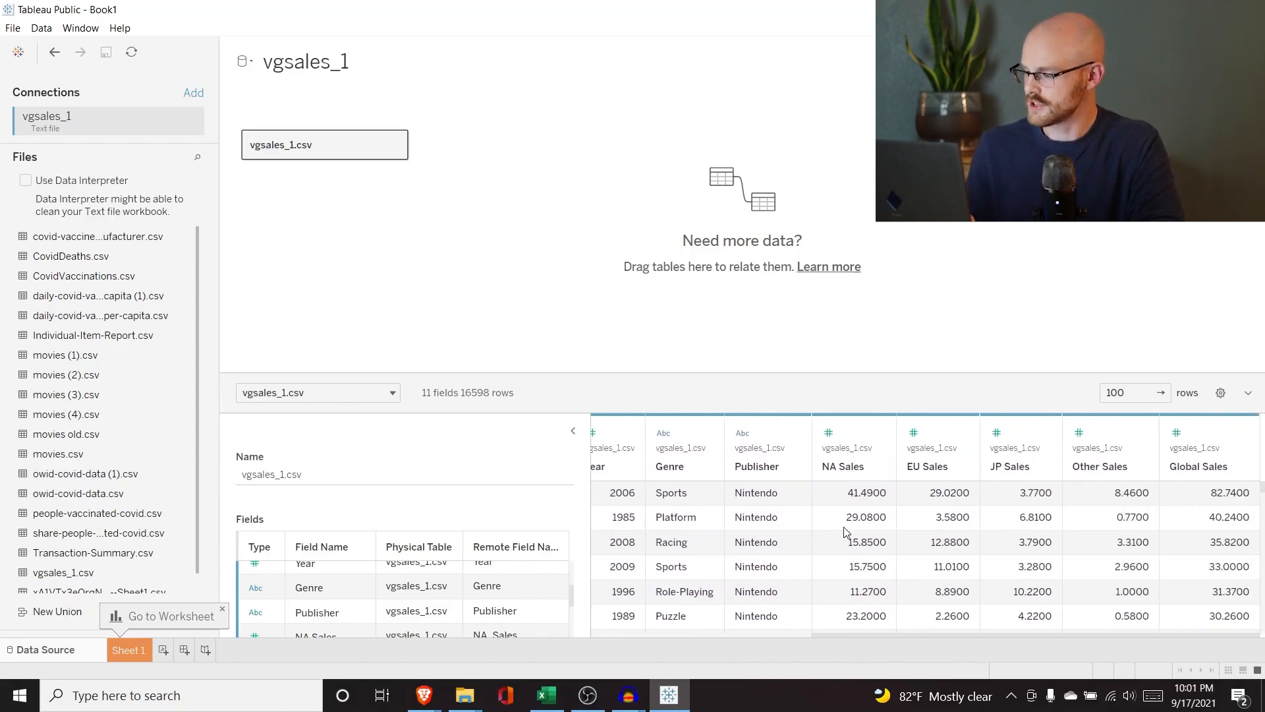
pyautogui.hscroll(-7, 845, 531)
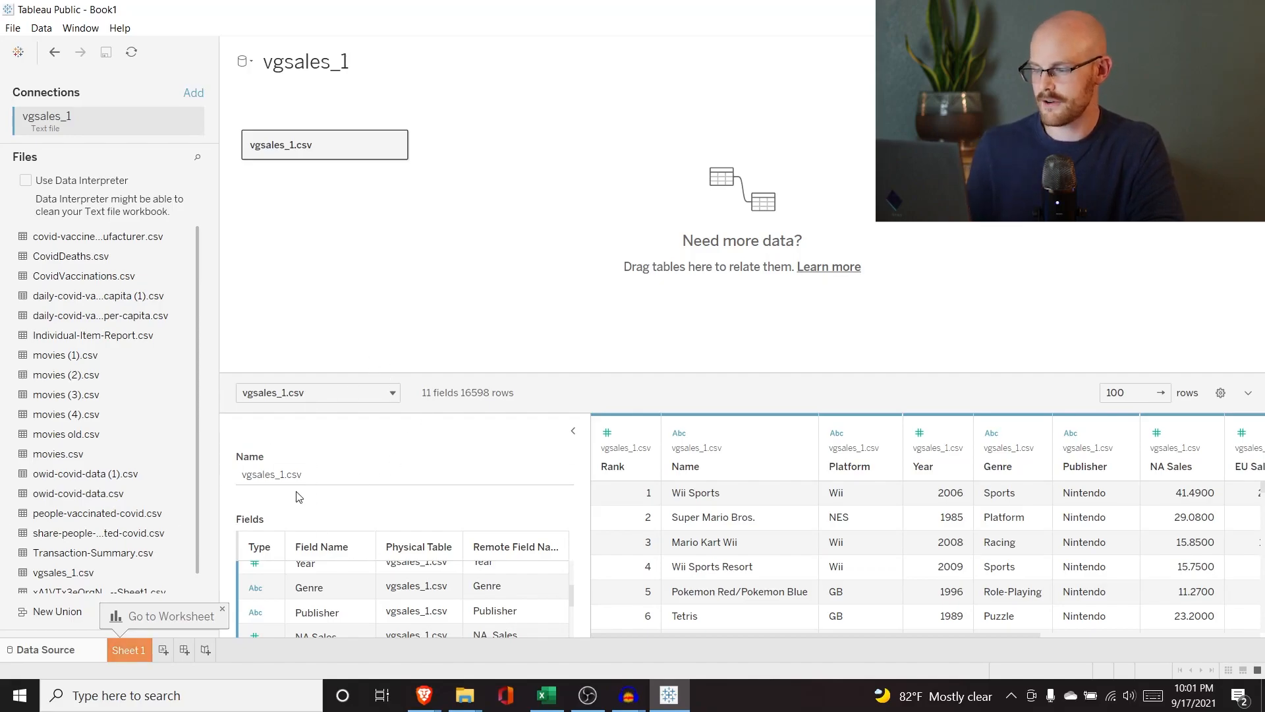
# Open Sheet 1 and place Global Sales on Rows.
pyautogui.click(130, 649)
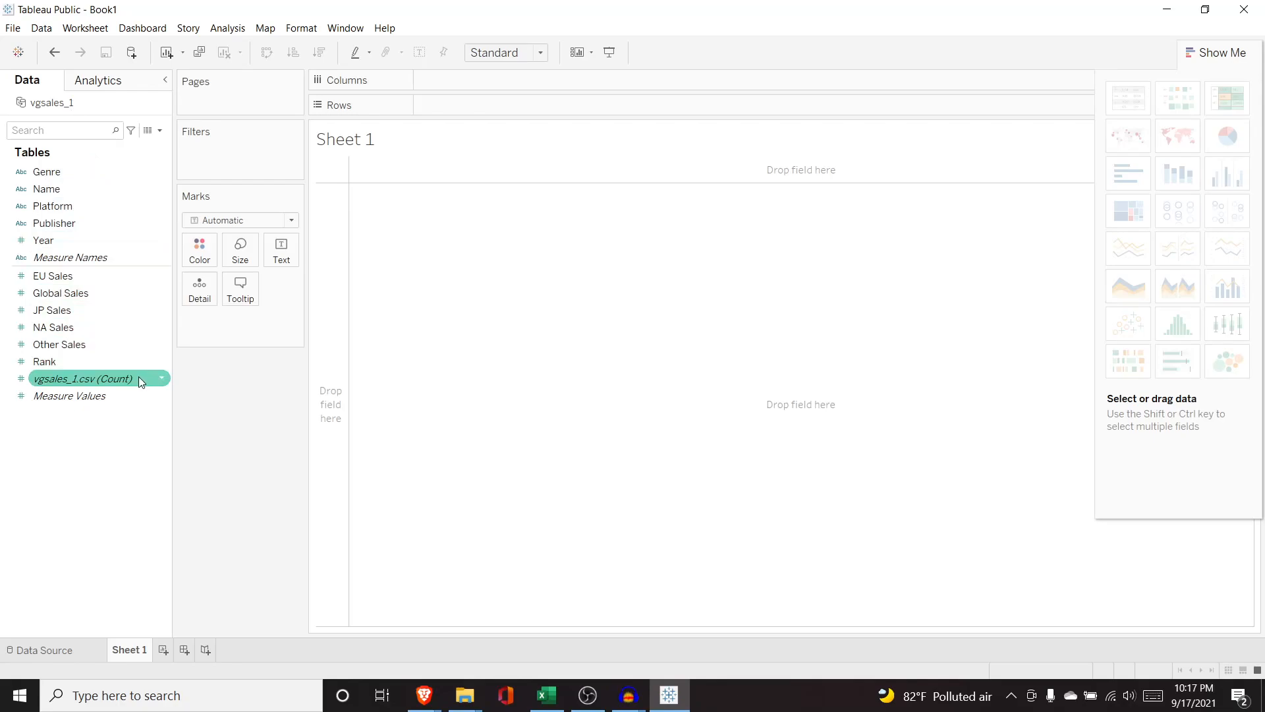
pyautogui.moveTo(139, 379)
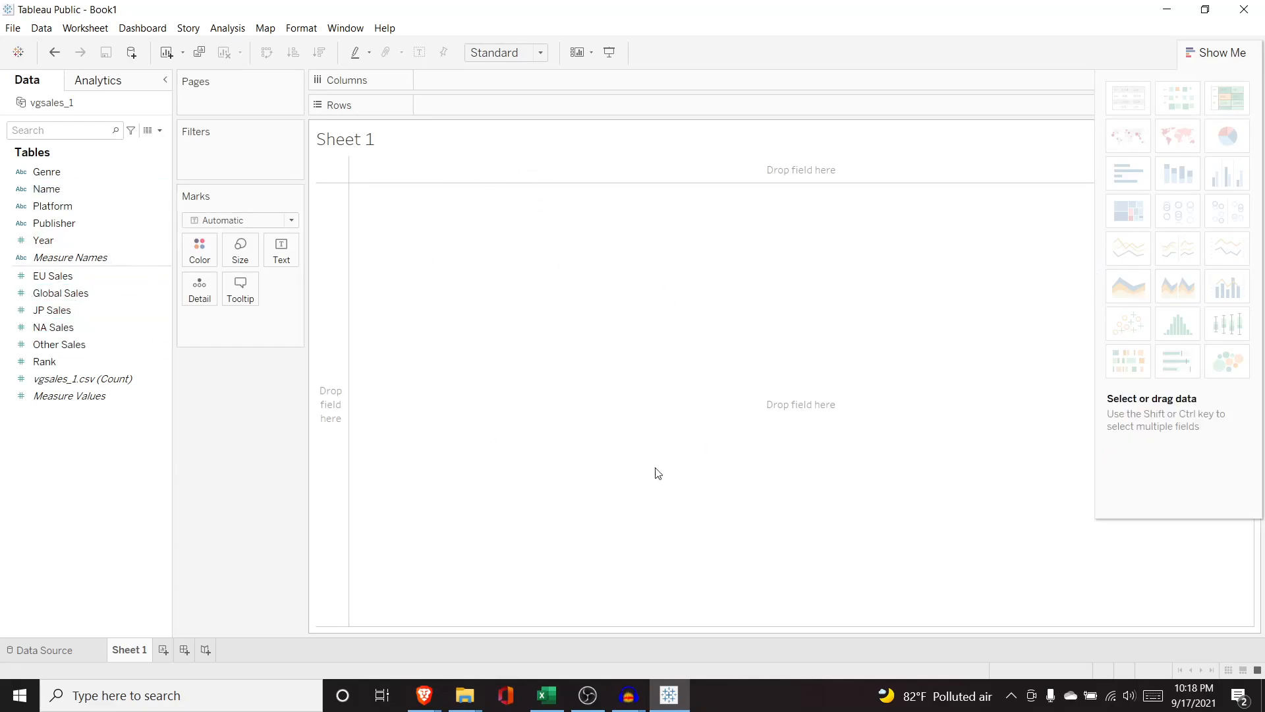
pyautogui.moveTo(1133, 323)
pyautogui.moveTo(88, 291); pyautogui.dragTo(333, 330)
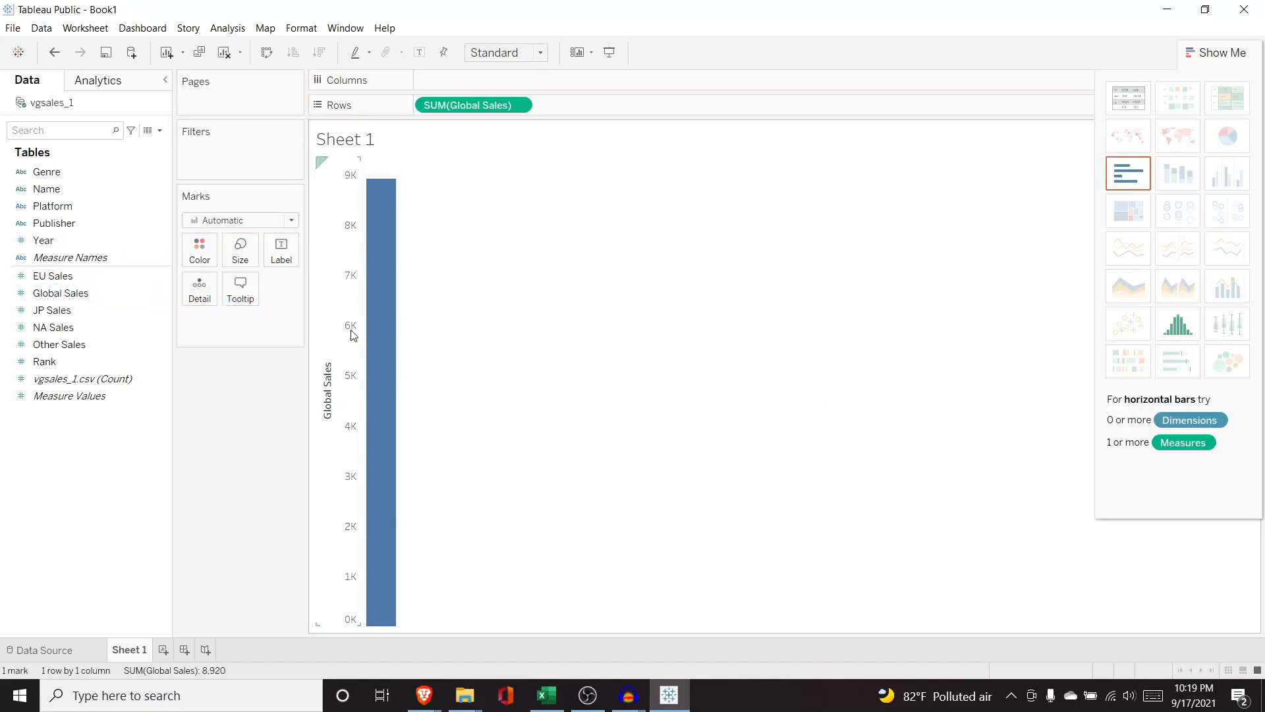
# Try moving Global Sales between Columns, Rows and the Marks card, then remove it from the view.
pyautogui.moveTo(376, 236)
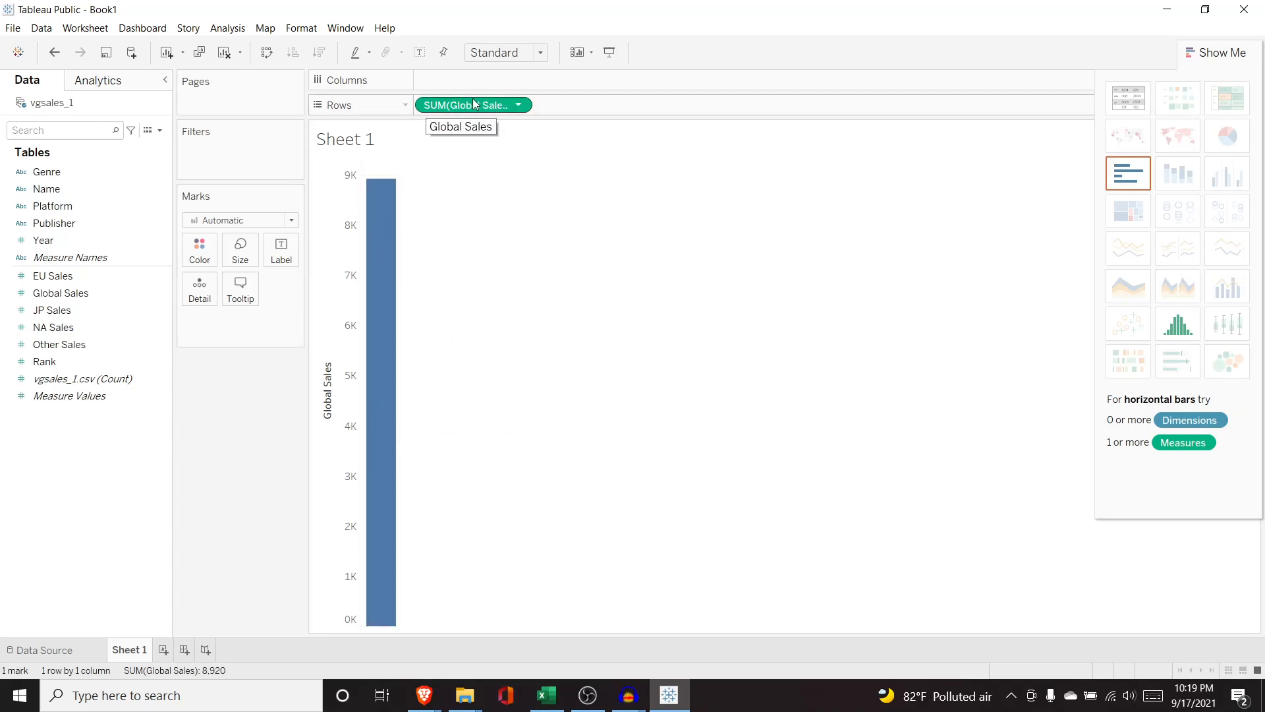
pyautogui.moveTo(474, 109); pyautogui.dragTo(42, 240)
pyautogui.moveTo(80, 301); pyautogui.dragTo(543, 167)
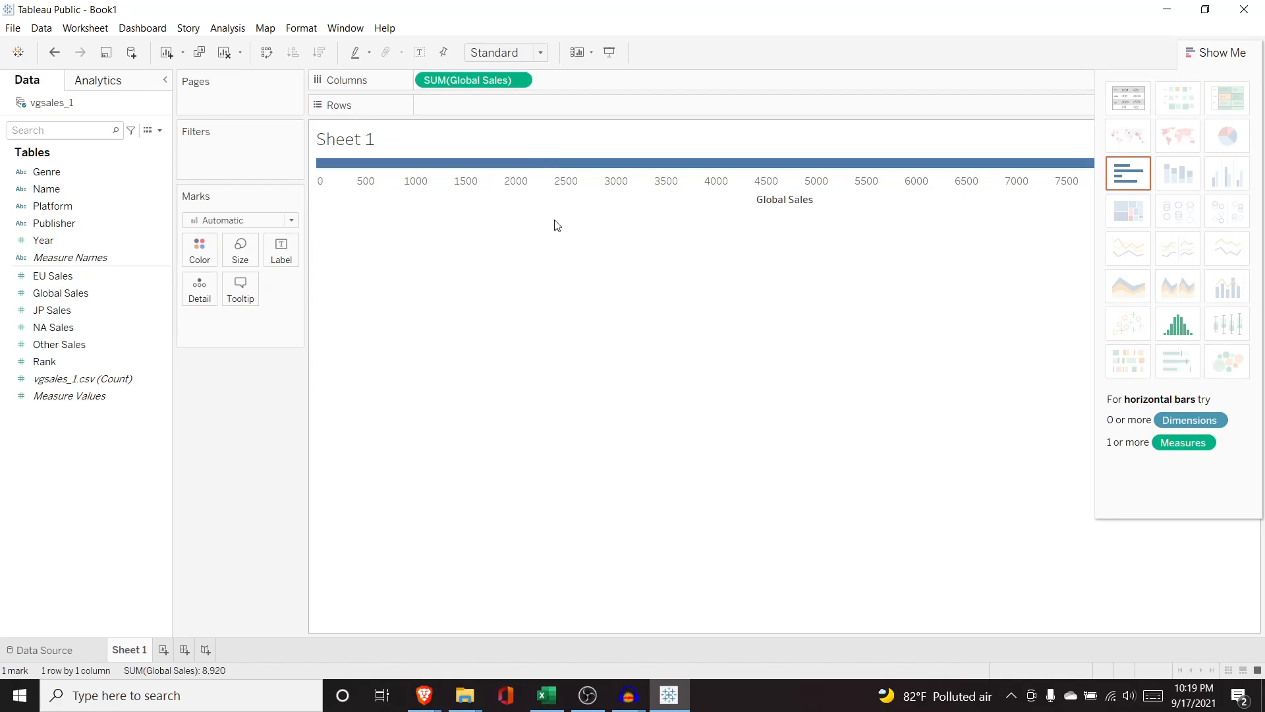
pyautogui.moveTo(443, 80); pyautogui.dragTo(474, 108)
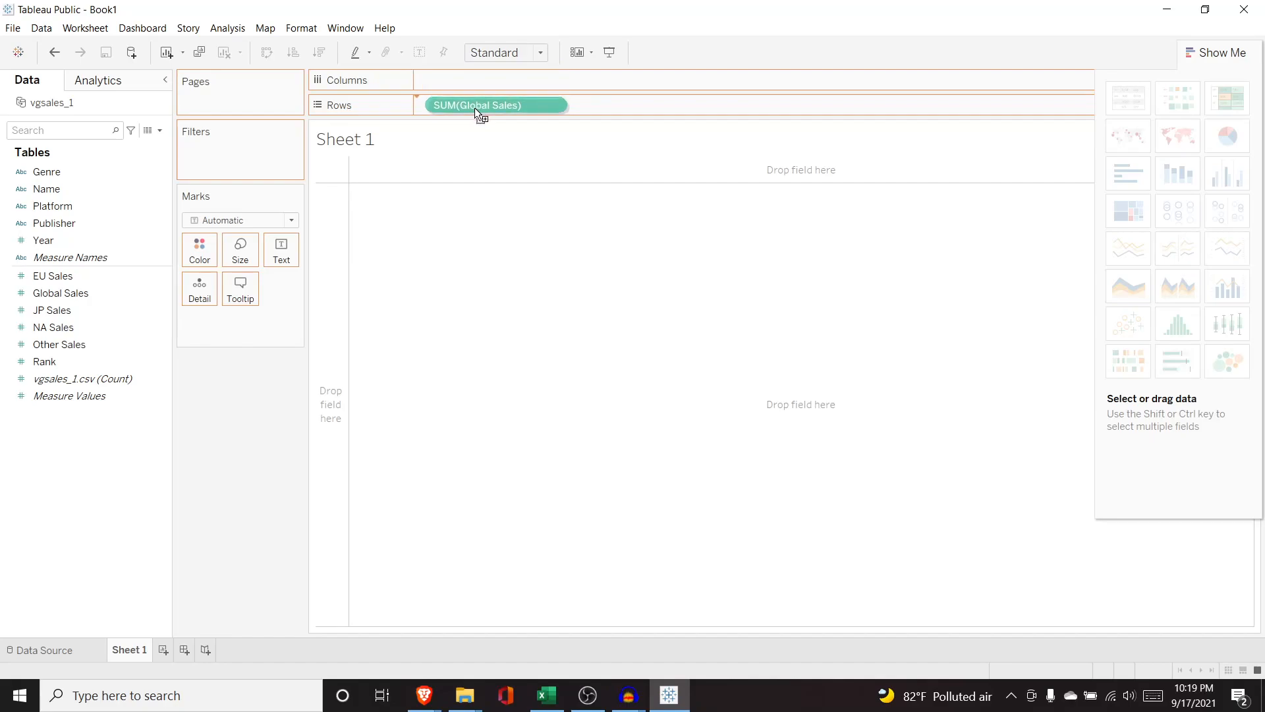
pyautogui.moveTo(474, 108); pyautogui.dragTo(637, 342)
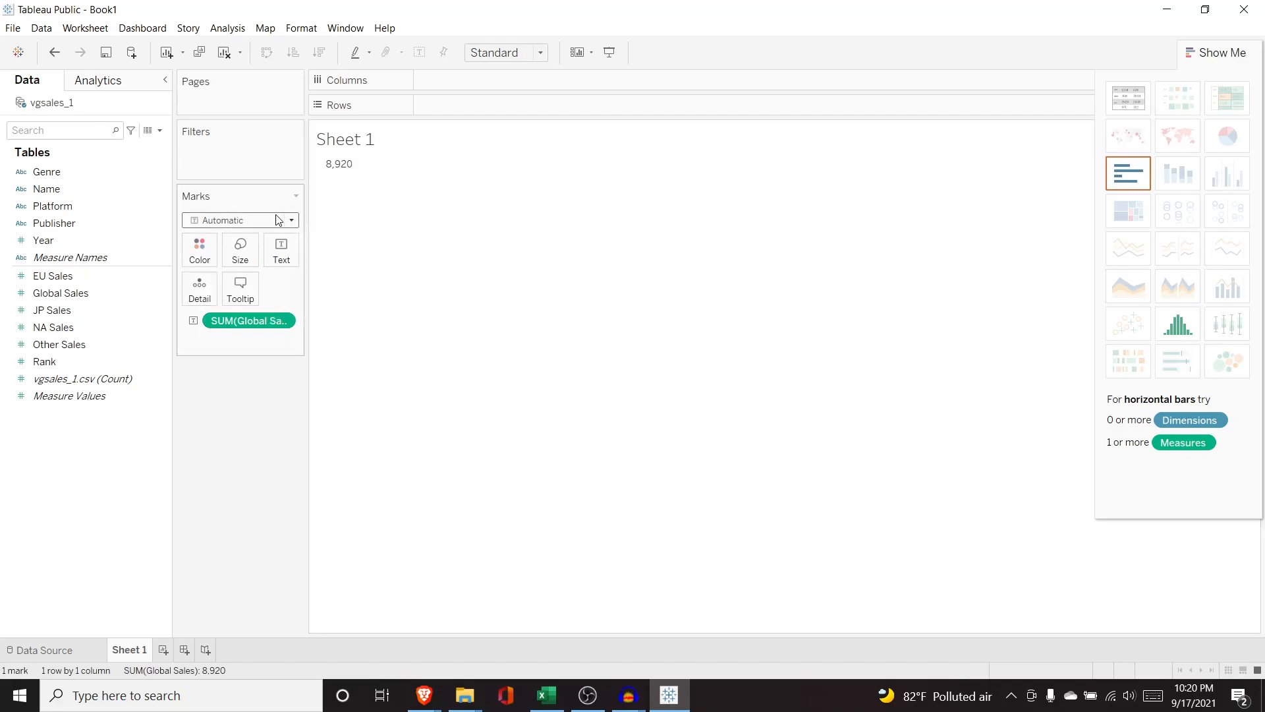
pyautogui.click(240, 321)
pyautogui.press('Delete')
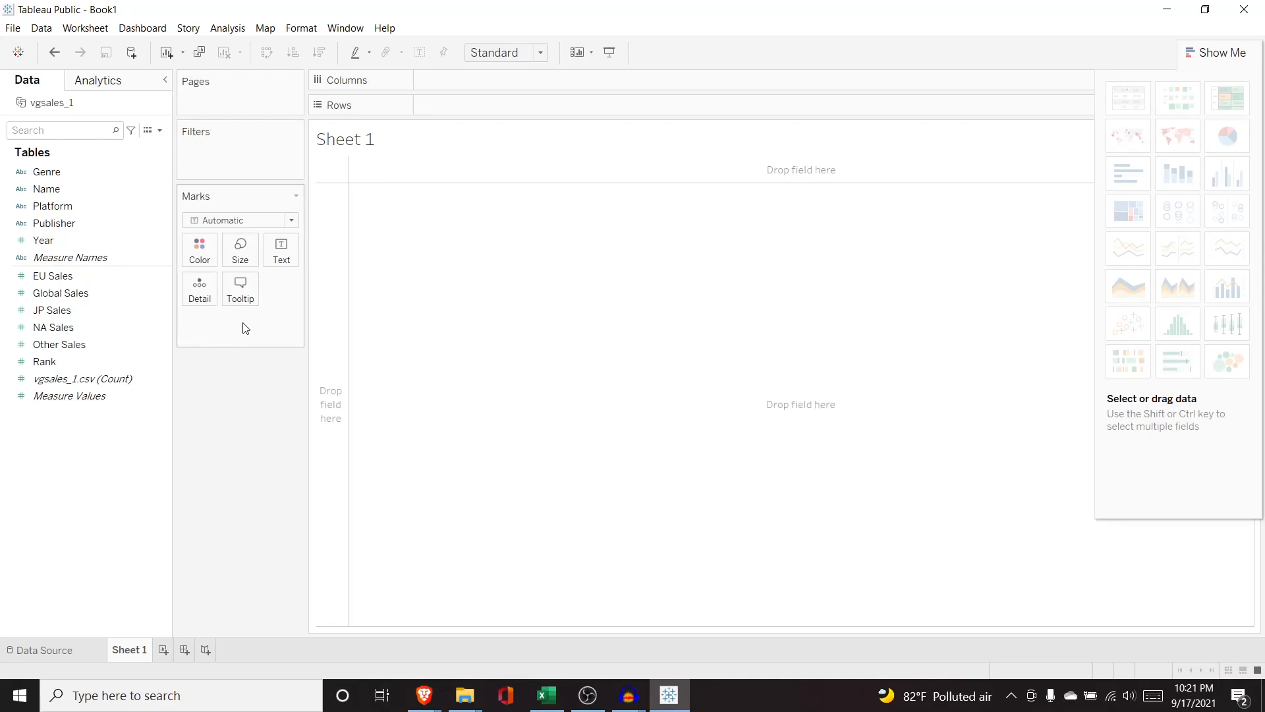
# Plot Global Sales on Rows against Year on Columns as a line chart.
pyautogui.click(113, 297)
pyautogui.moveTo(99, 291); pyautogui.dragTo(492, 105)
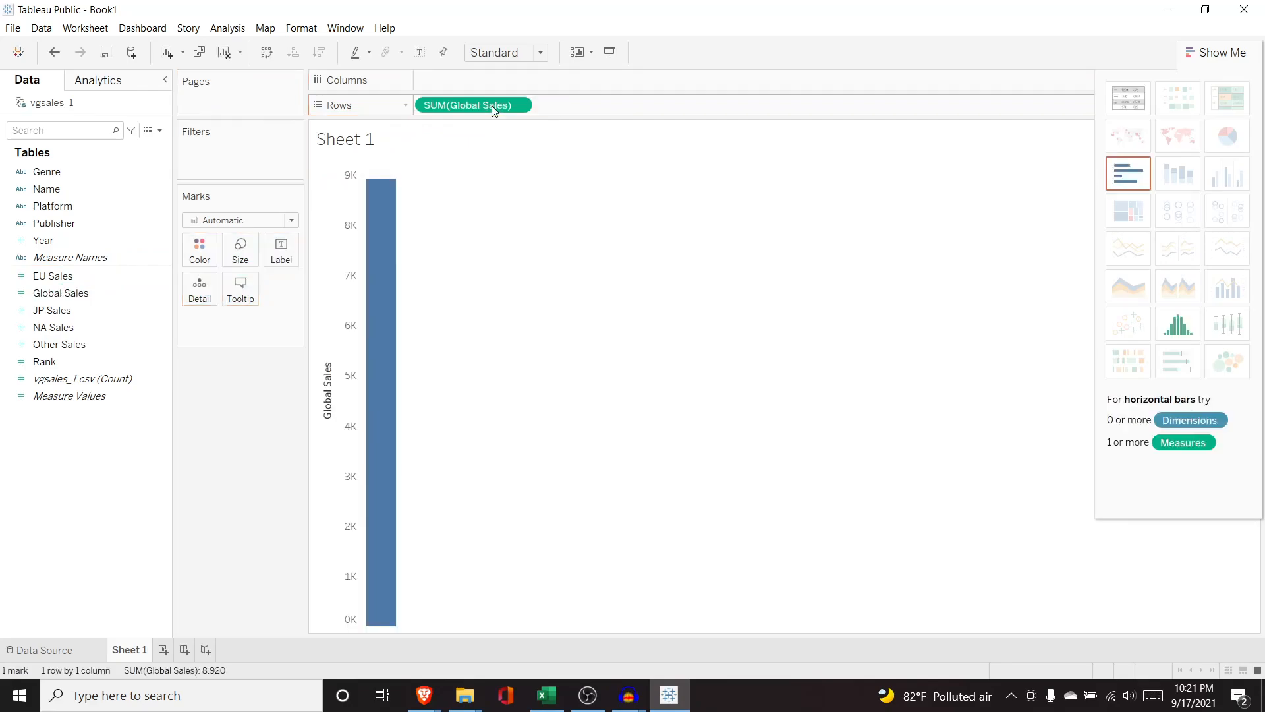
pyautogui.click(85, 241)
pyautogui.moveTo(85, 242); pyautogui.dragTo(484, 78)
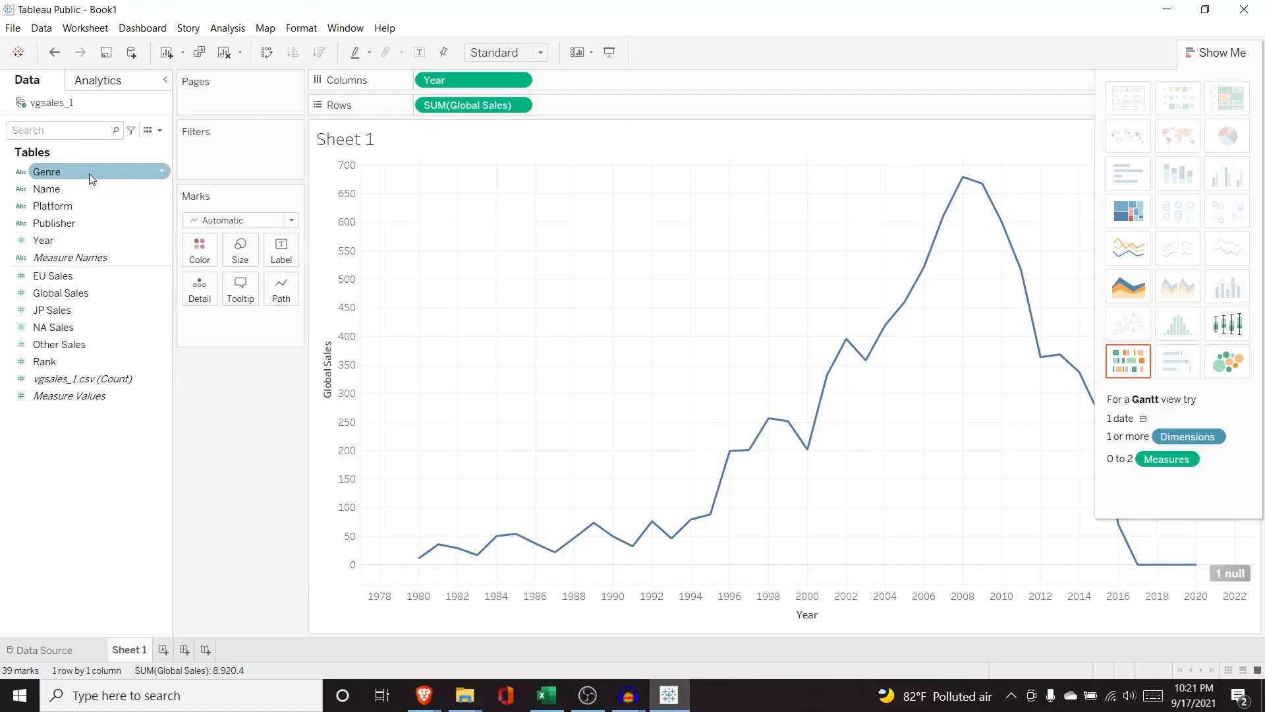
# Try adding Genre to Columns, moving it to Rows, then remove it from the view.
pyautogui.moveTo(89, 173); pyautogui.dragTo(424, 81)
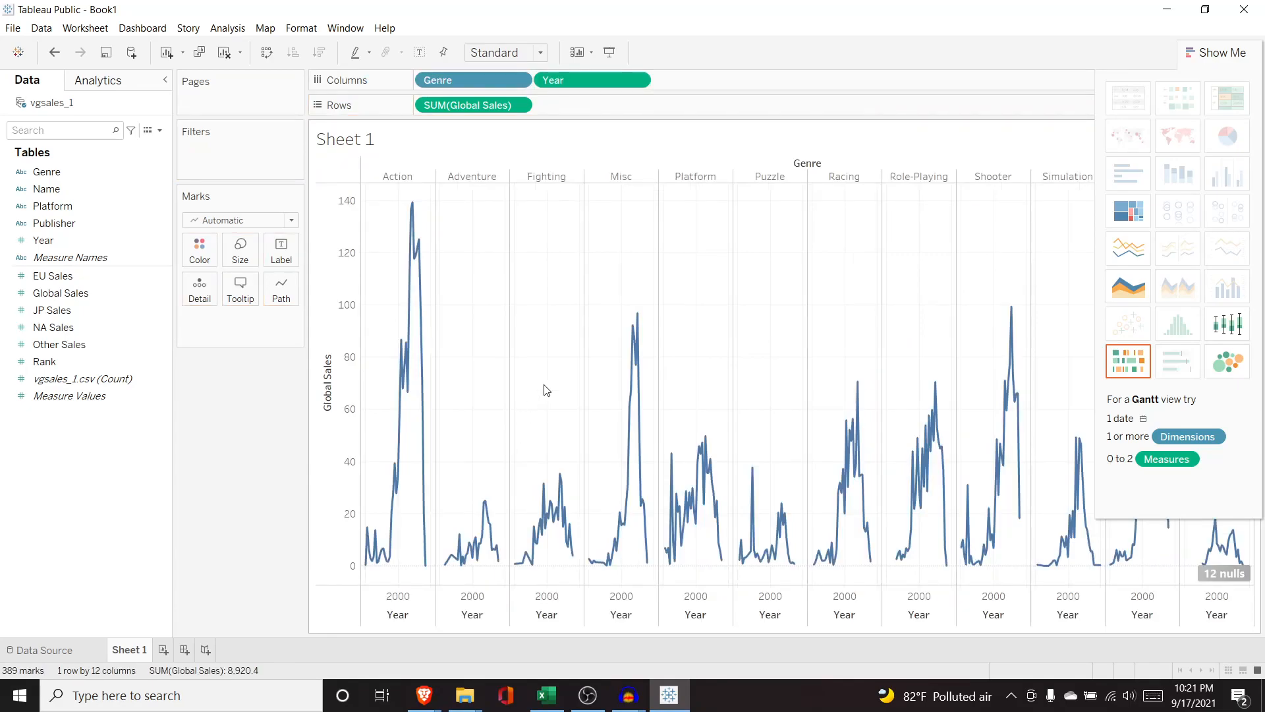
pyautogui.moveTo(472, 83); pyautogui.dragTo(436, 105)
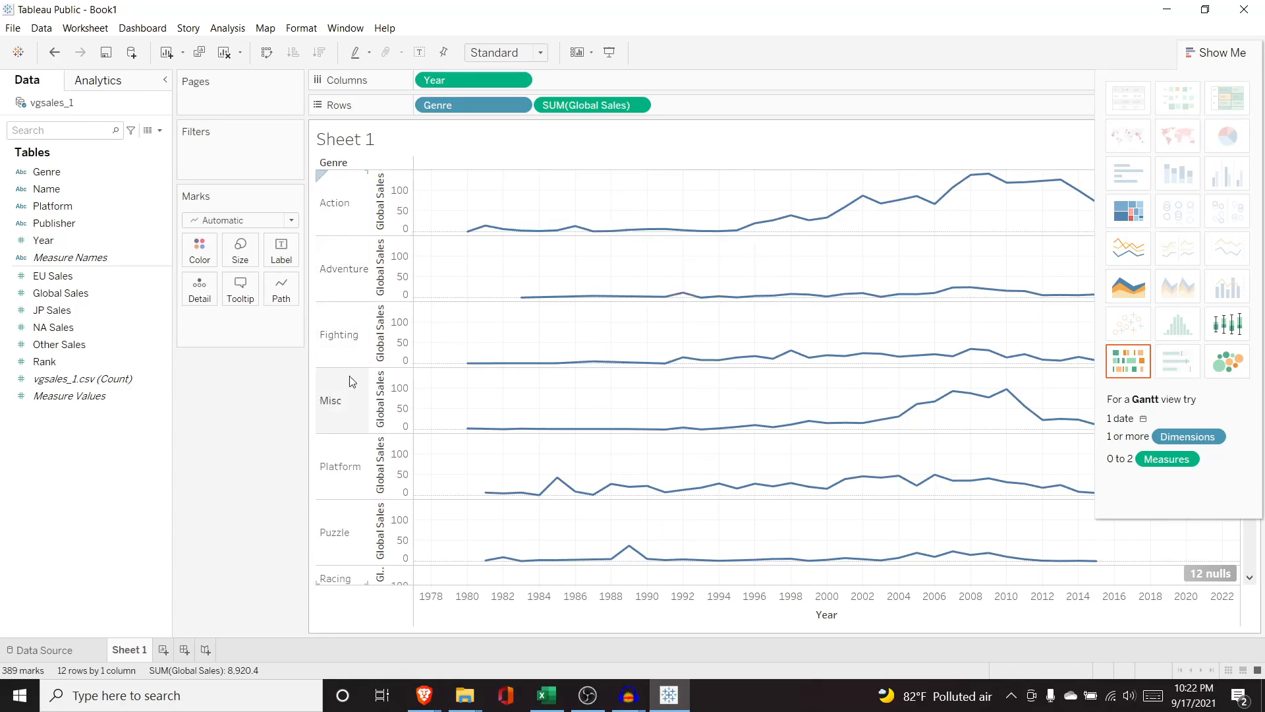
pyautogui.moveTo(448, 104); pyautogui.dragTo(82, 234)
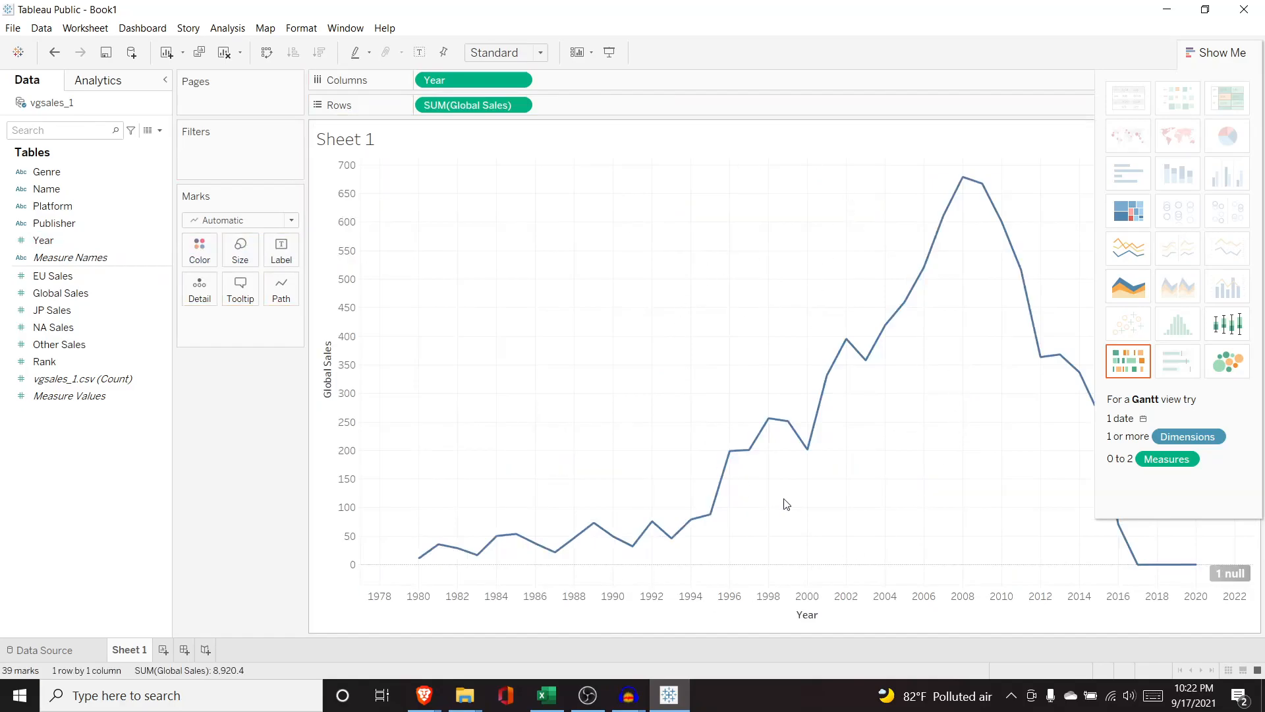
# Add Genre to the Marks card as detail to draw one line per genre.
pyautogui.moveTo(114, 173); pyautogui.dragTo(237, 329)
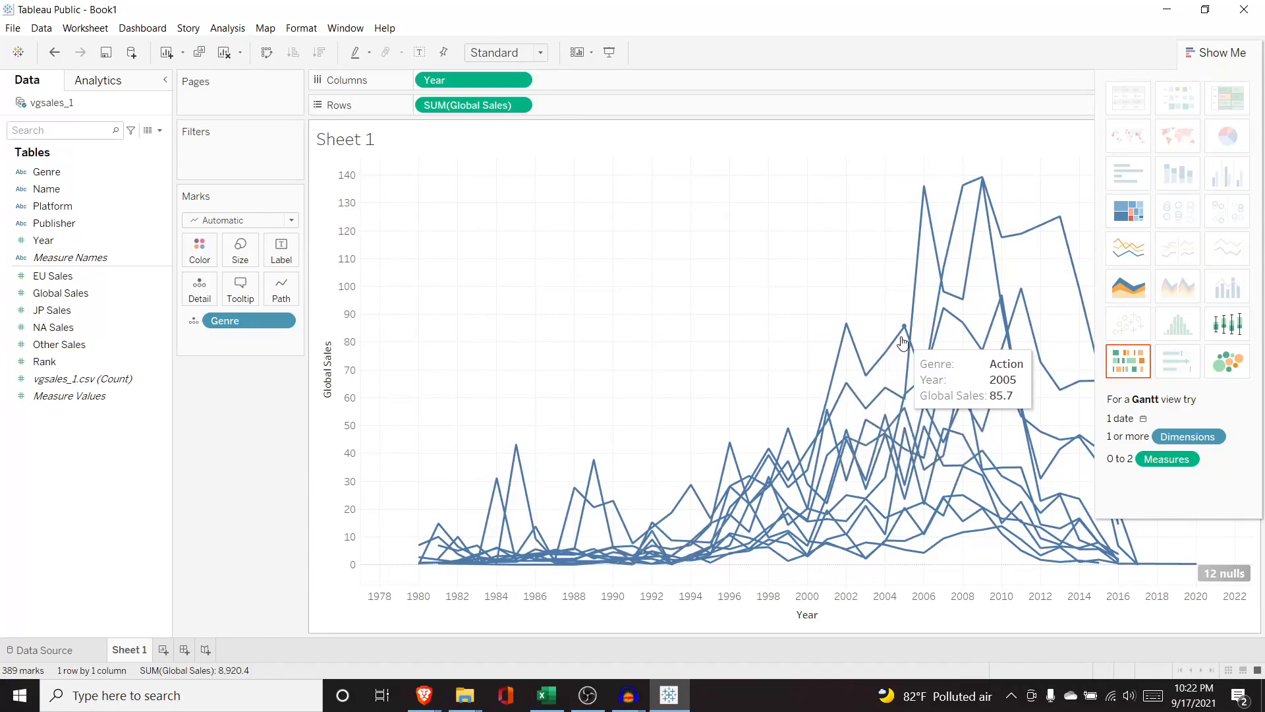
pyautogui.moveTo(877, 366)
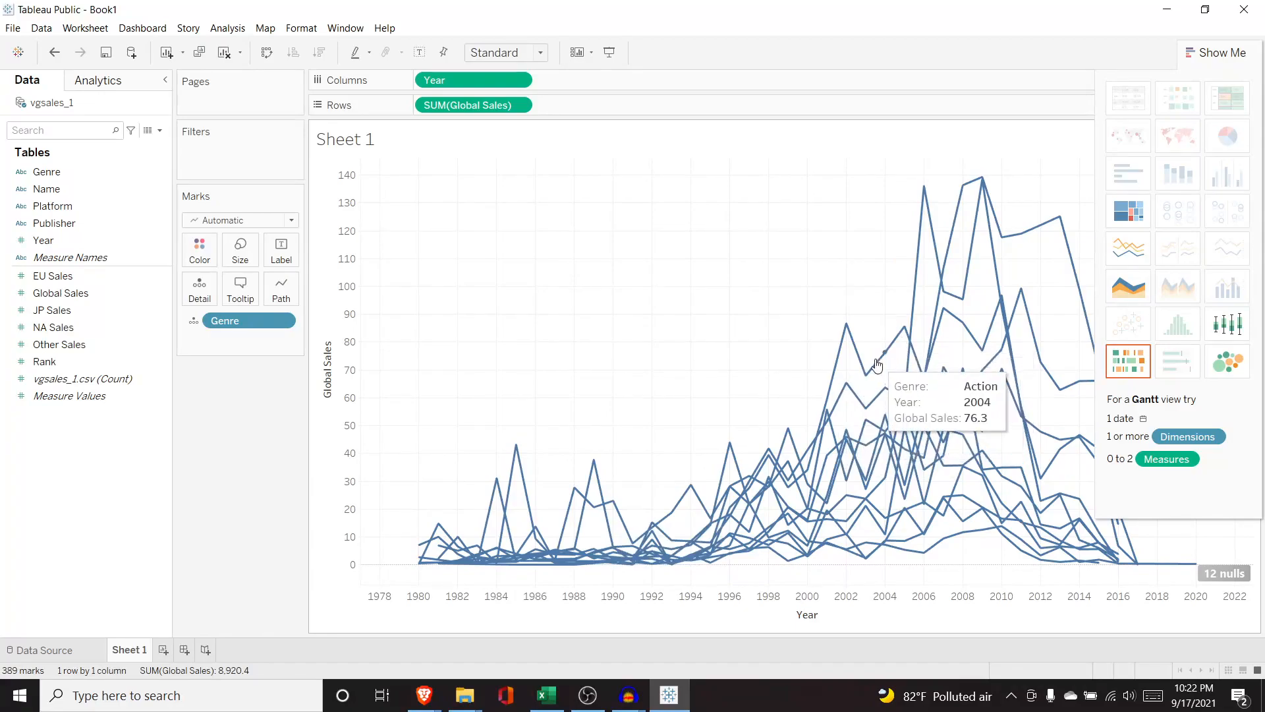
pyautogui.moveTo(880, 394)
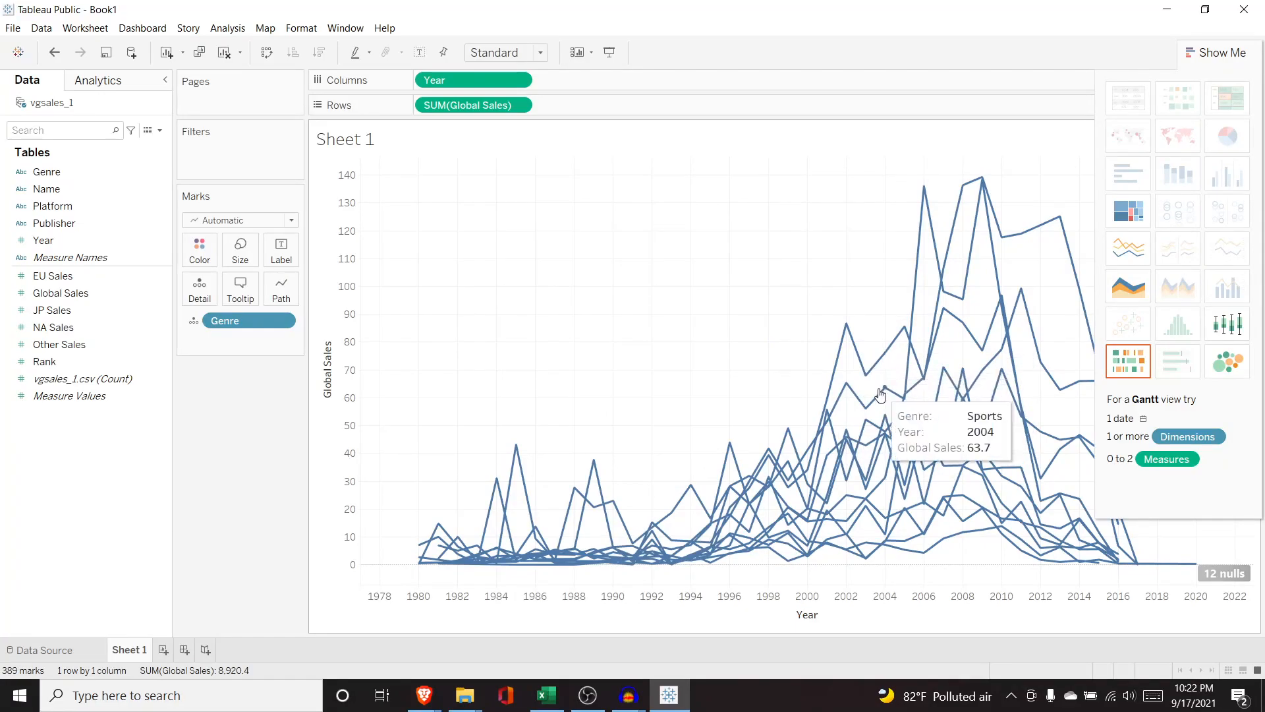
pyautogui.moveTo(866, 470)
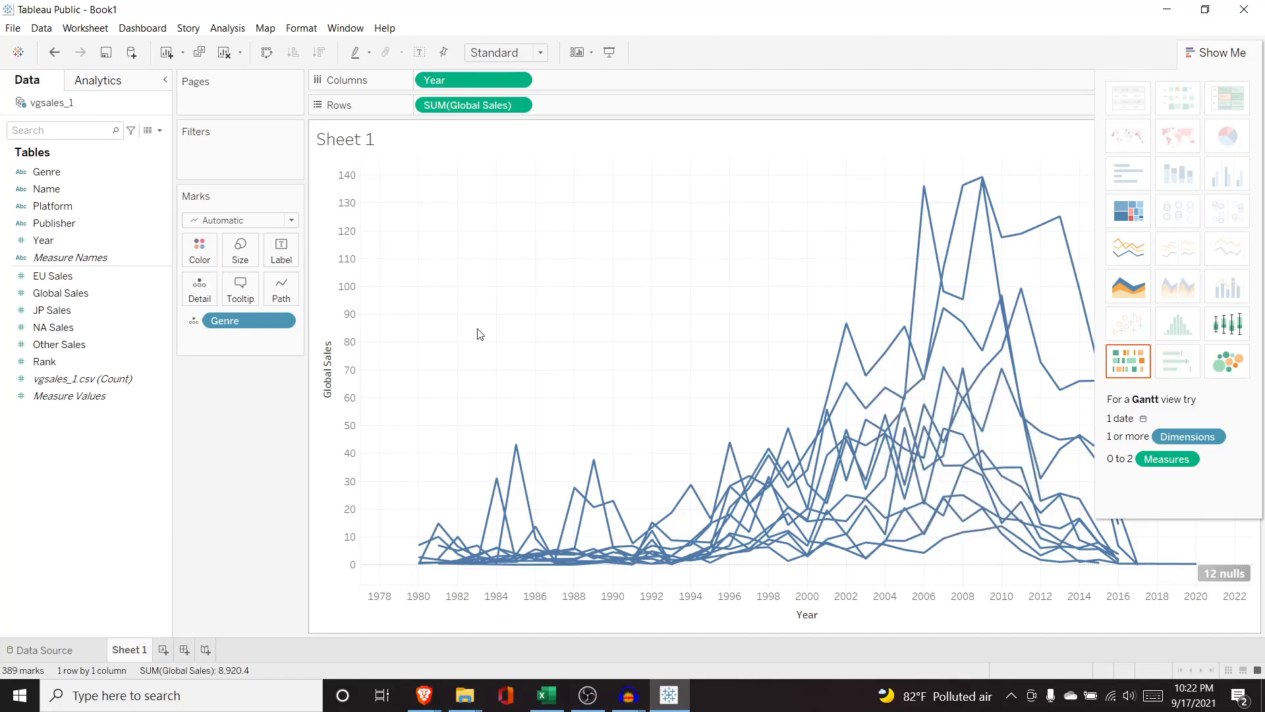
# Hide the Show Me panel and change the Genre mark from detail to Color.
pyautogui.click(1212, 55)
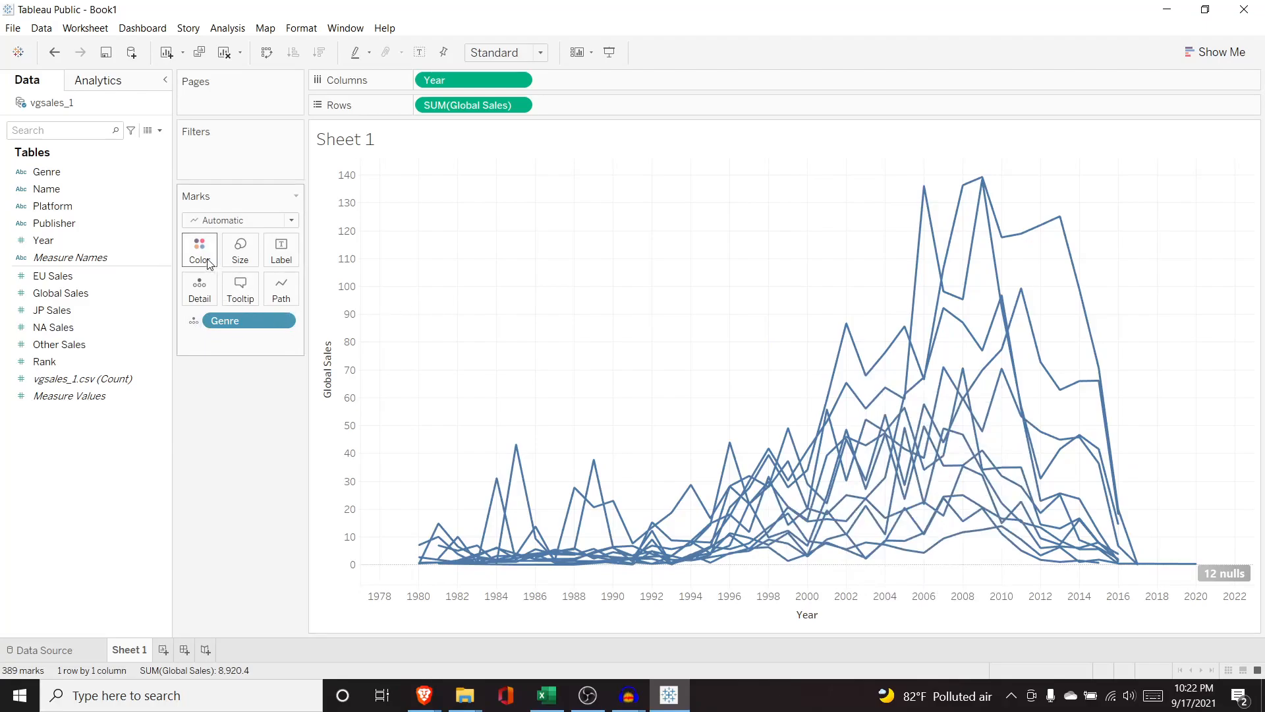
pyautogui.click(193, 319)
pyautogui.click(196, 338)
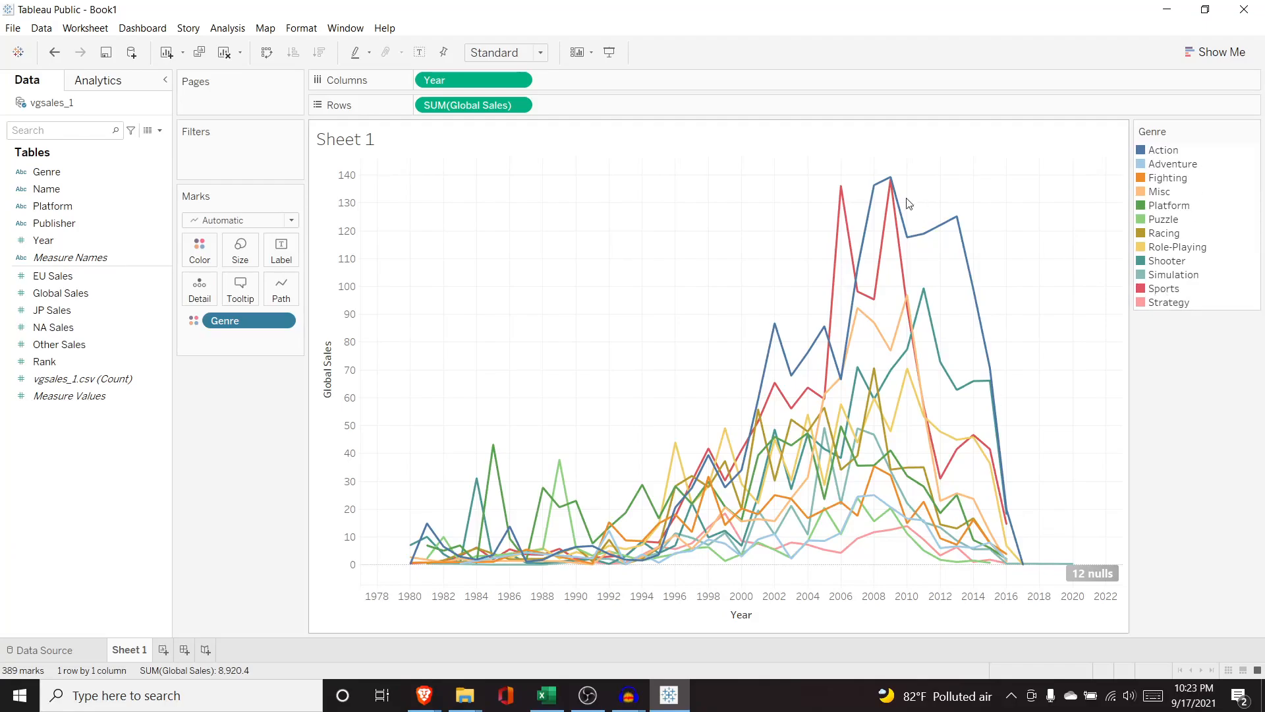
# Add Genre to the Marks card a second time and set it as Label.
pyautogui.moveTo(853, 188)
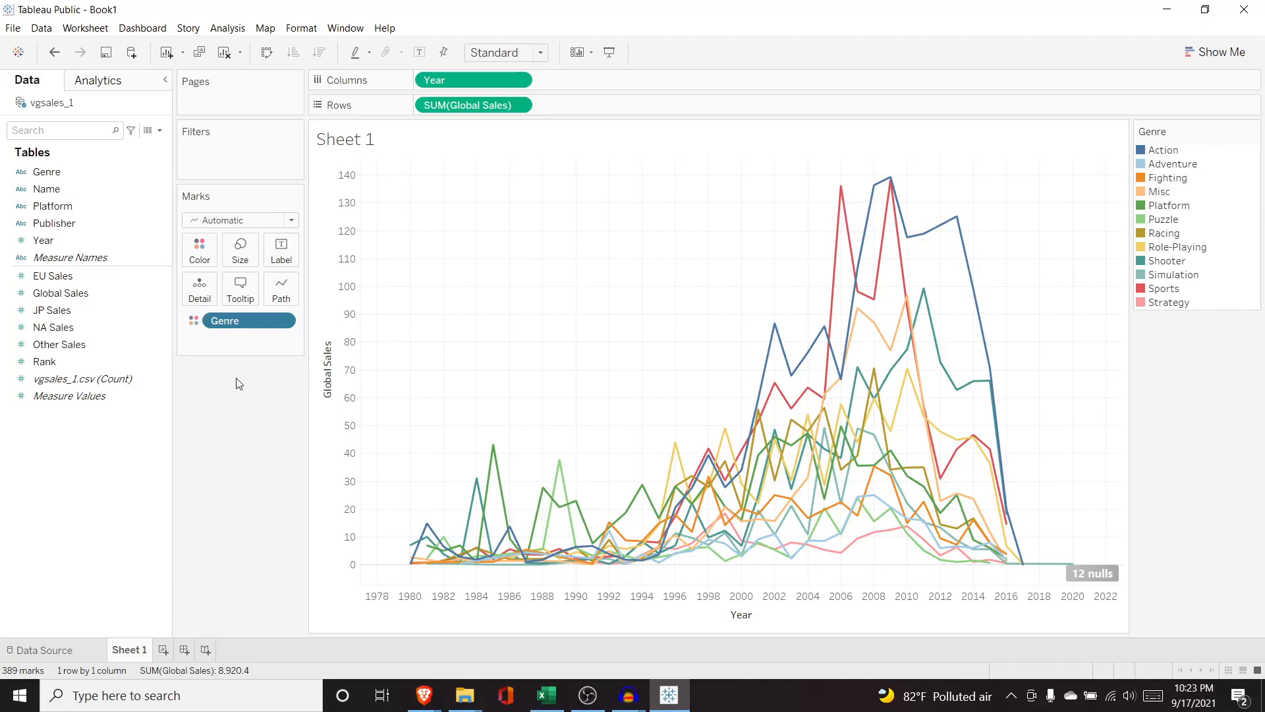
pyautogui.moveTo(69, 170); pyautogui.dragTo(248, 340)
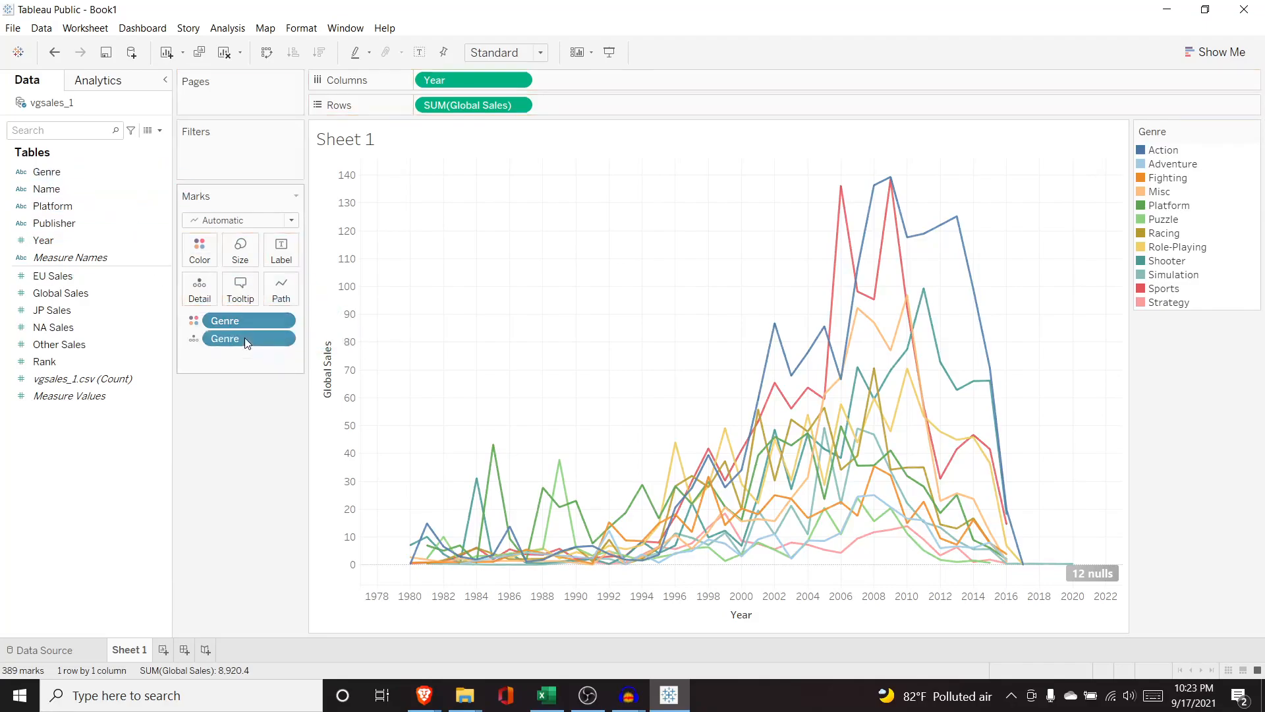
pyautogui.click(194, 338)
pyautogui.click(218, 374)
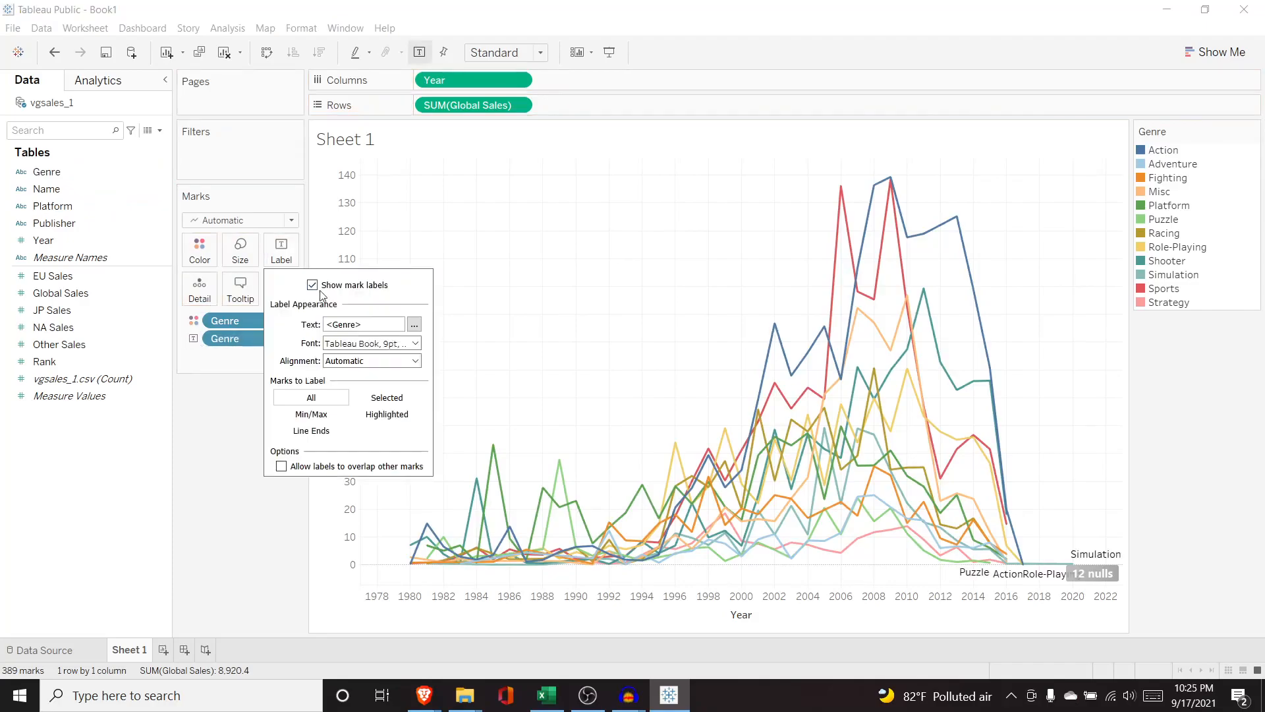
# Try setting the genre label font to match the line colors.
pyautogui.click(312, 285)
pyautogui.click(312, 285)
pyautogui.click(312, 285)
pyautogui.click(313, 285)
pyautogui.click(415, 343)
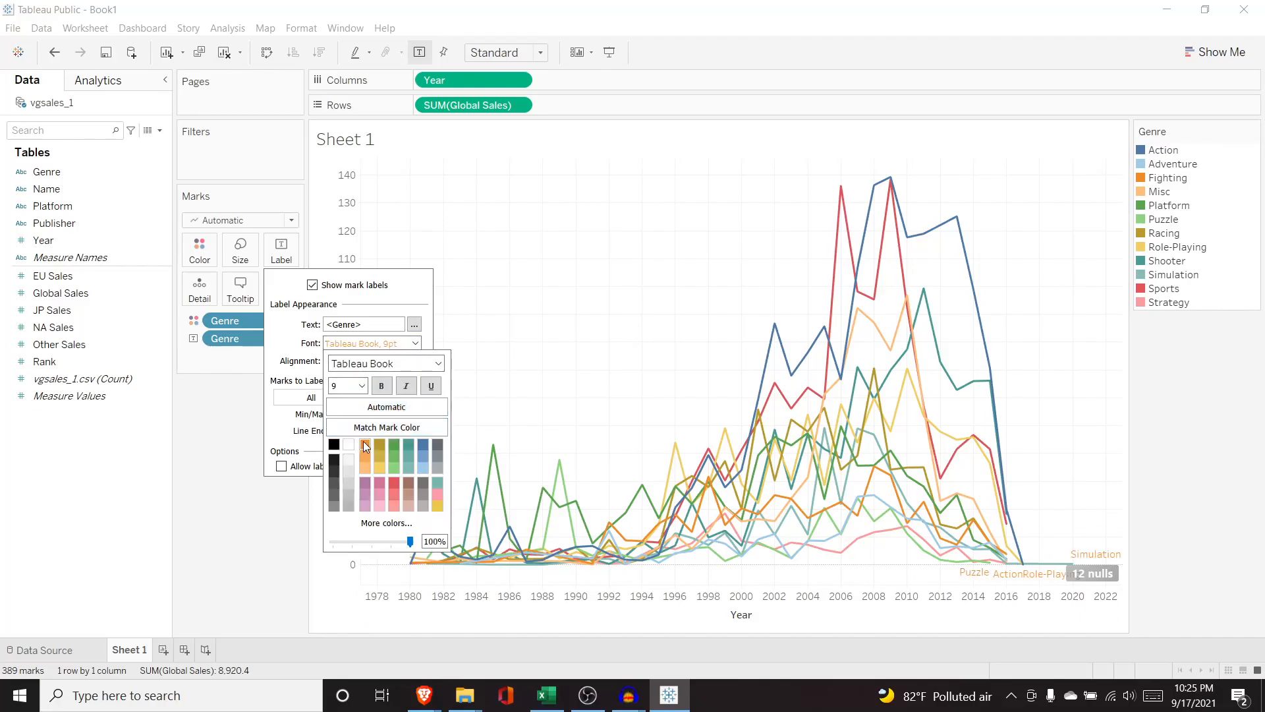
pyautogui.click(349, 426)
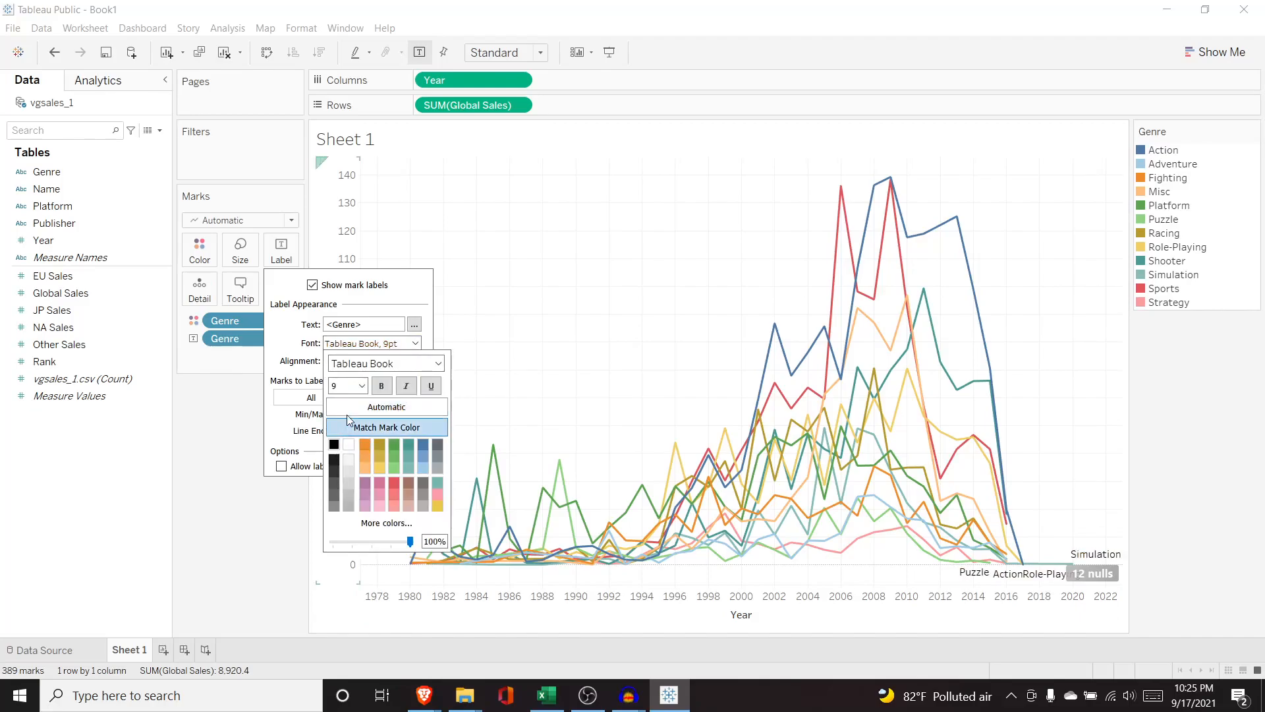
pyautogui.click(287, 356)
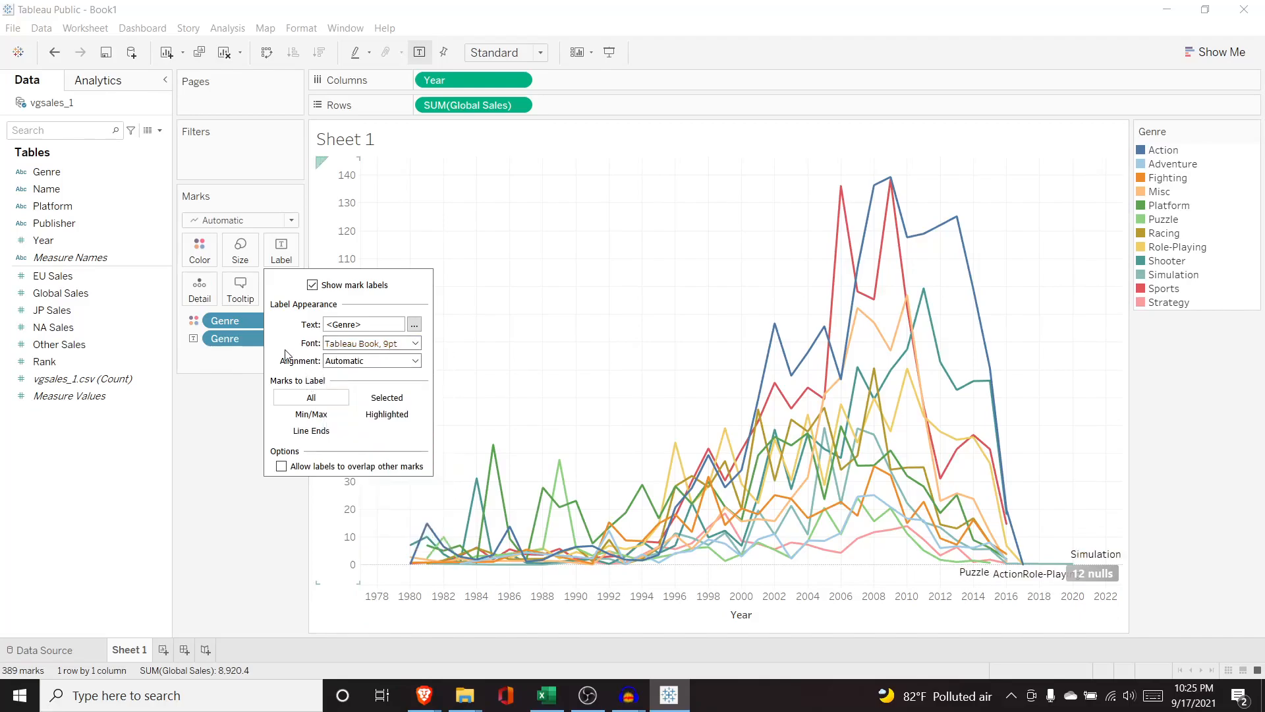
# Label only selected marks and select the peak points of the lines around 2000 to 2014.
pyautogui.click(311, 416)
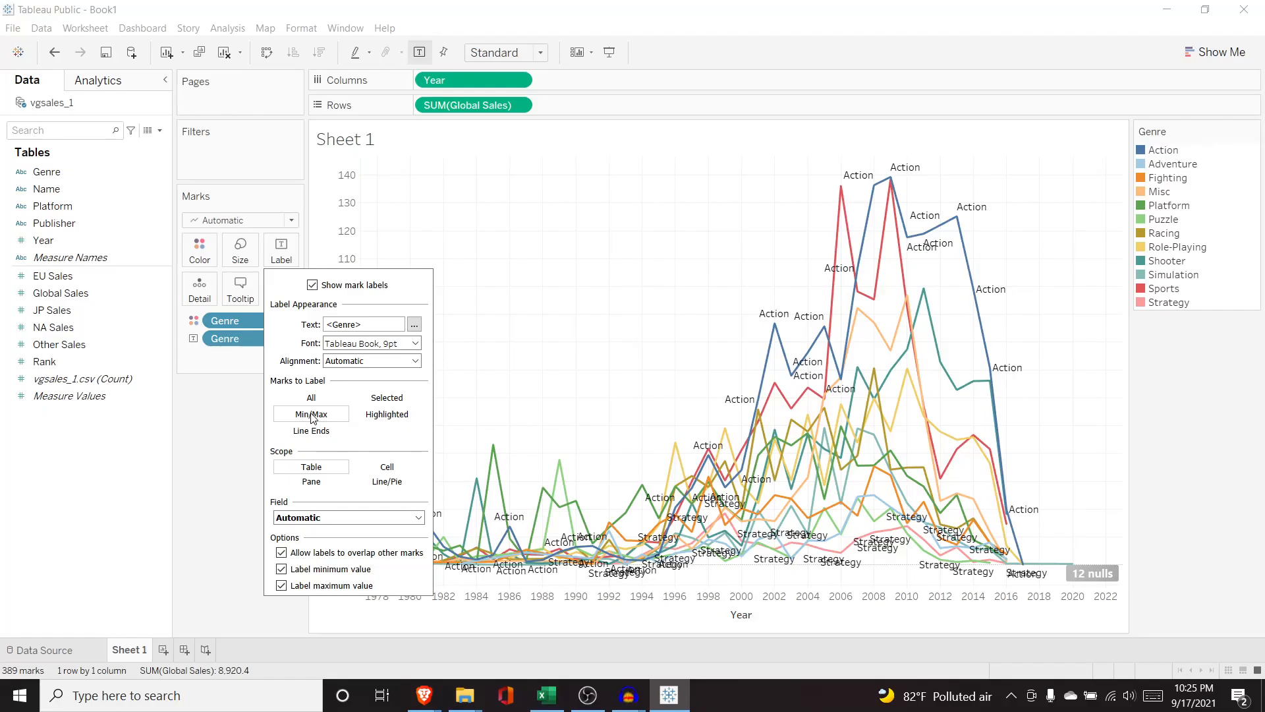
pyautogui.moveTo(840, 204)
pyautogui.click(389, 400)
pyautogui.moveTo(697, 171); pyautogui.dragTo(1057, 407)
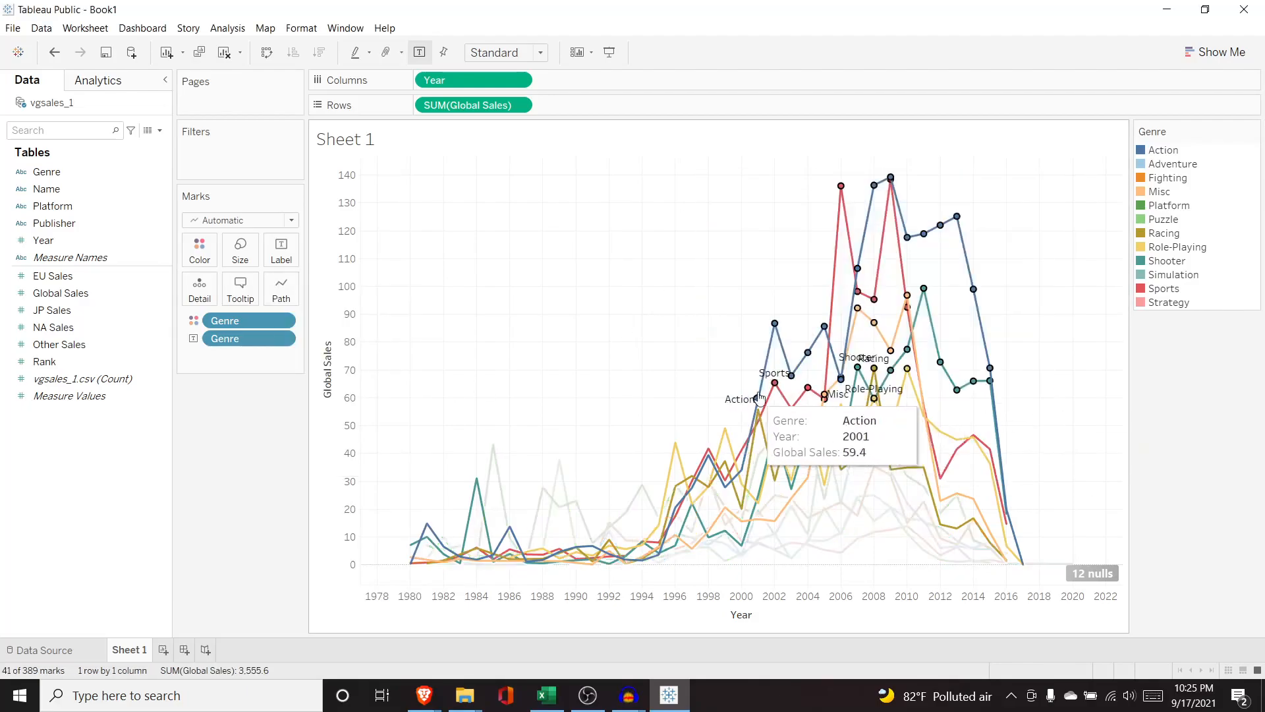
# Switch the genre labels back to all marks.
pyautogui.click(284, 261)
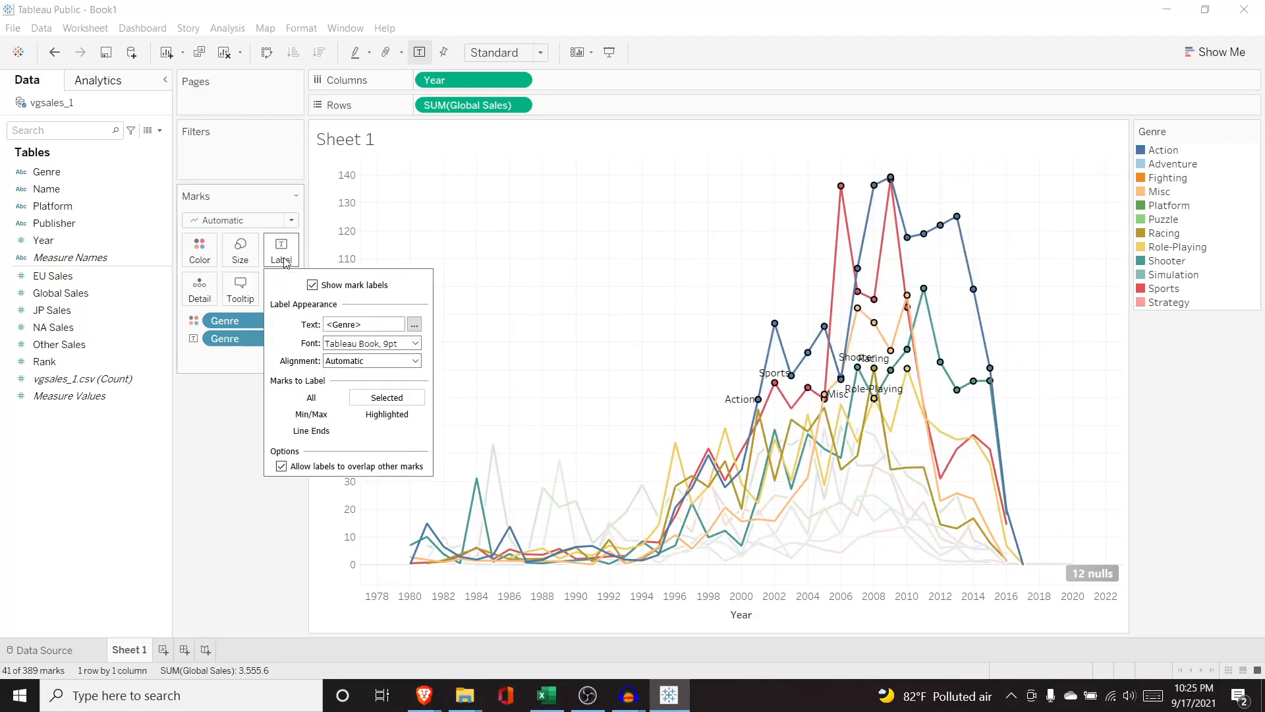
pyautogui.click(327, 402)
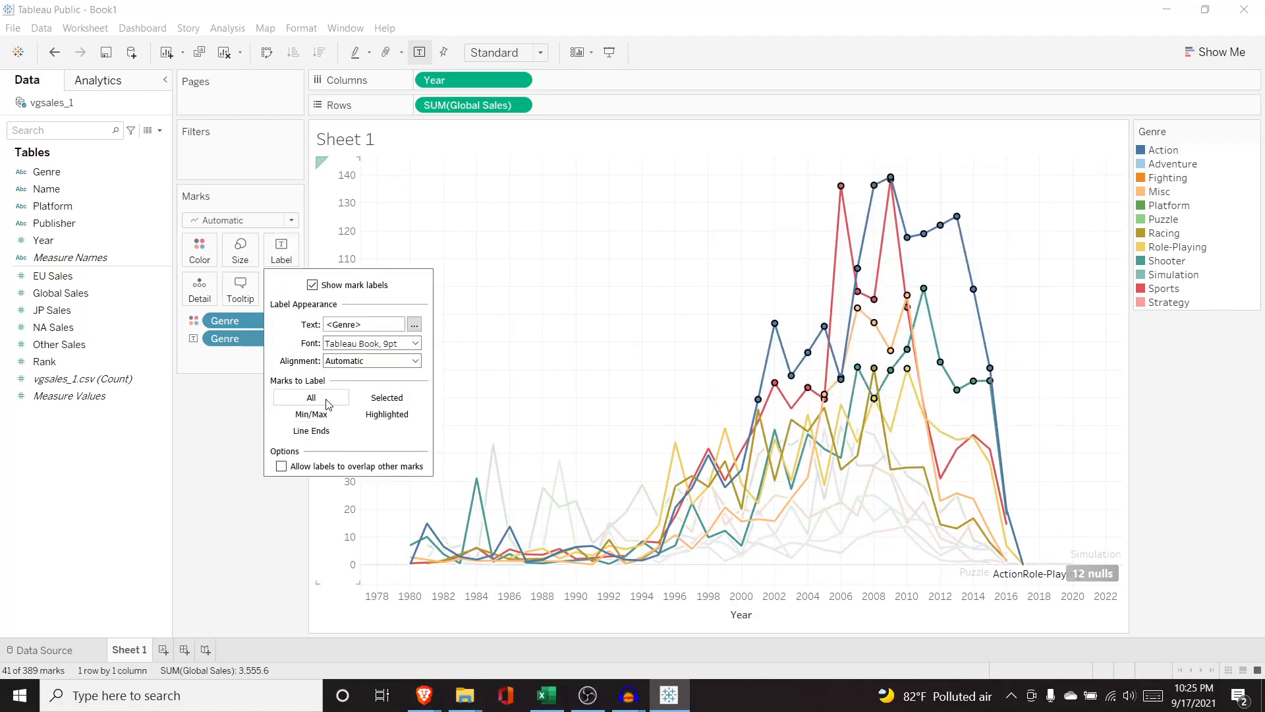
pyautogui.click(226, 407)
# Label only line ends, showing genre names at both the start and end of each line.
pyautogui.click(281, 252)
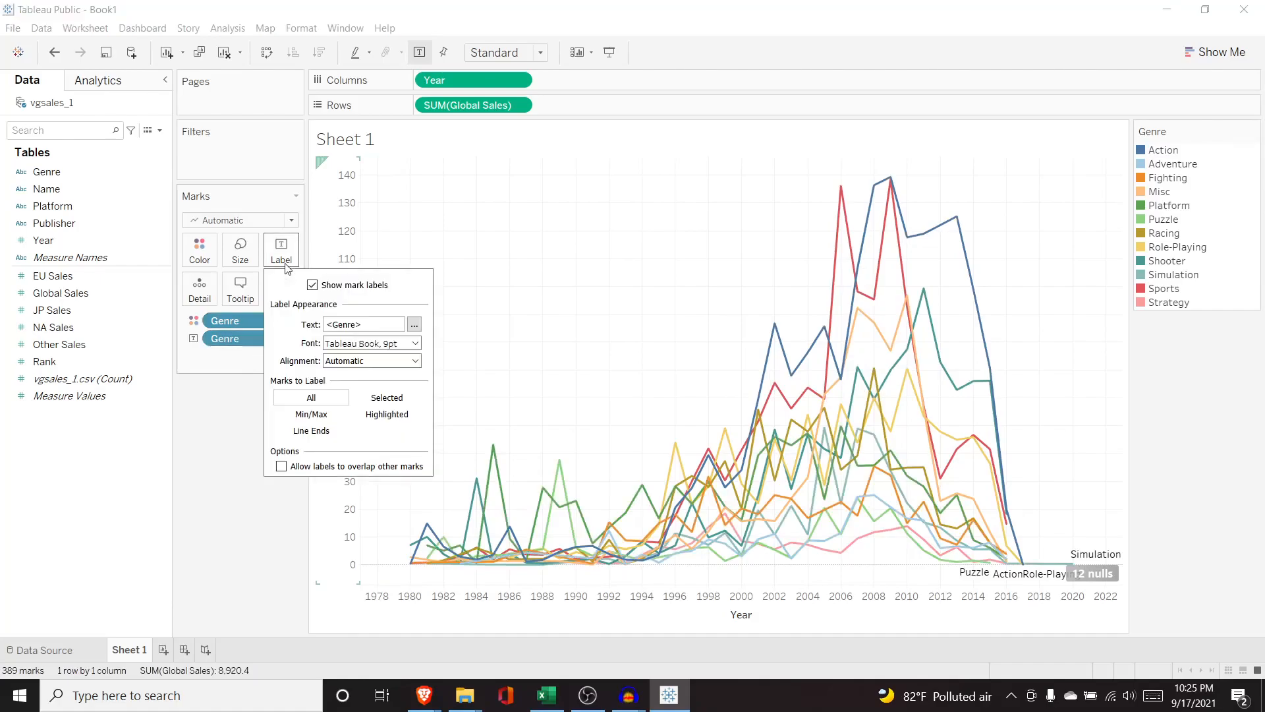
pyautogui.click(322, 432)
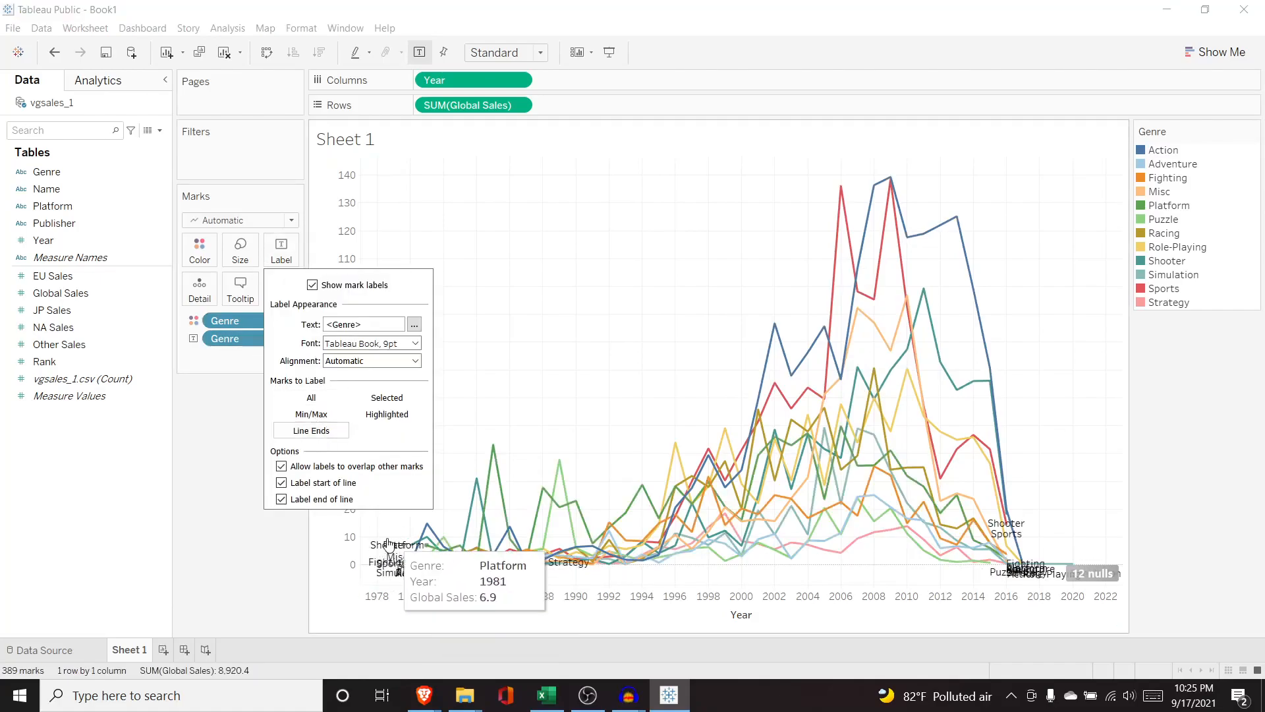
pyautogui.click(280, 485)
pyautogui.click(282, 499)
pyautogui.click(281, 483)
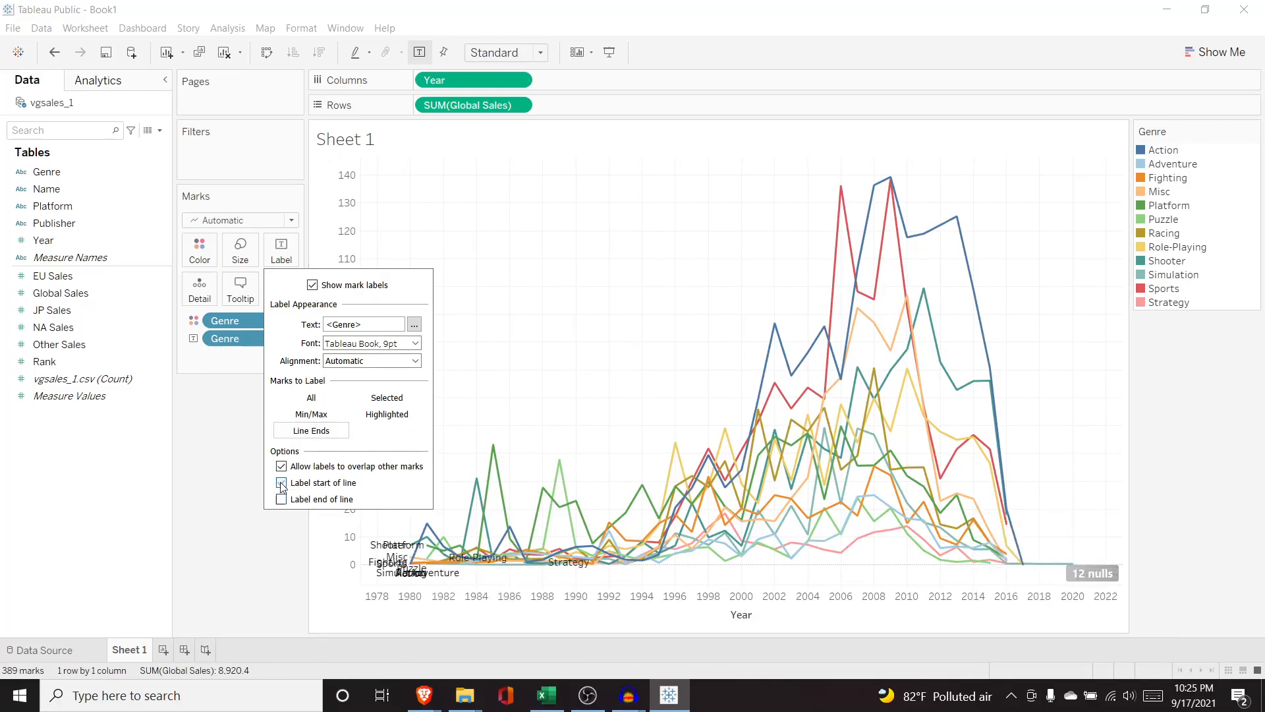
pyautogui.click(282, 499)
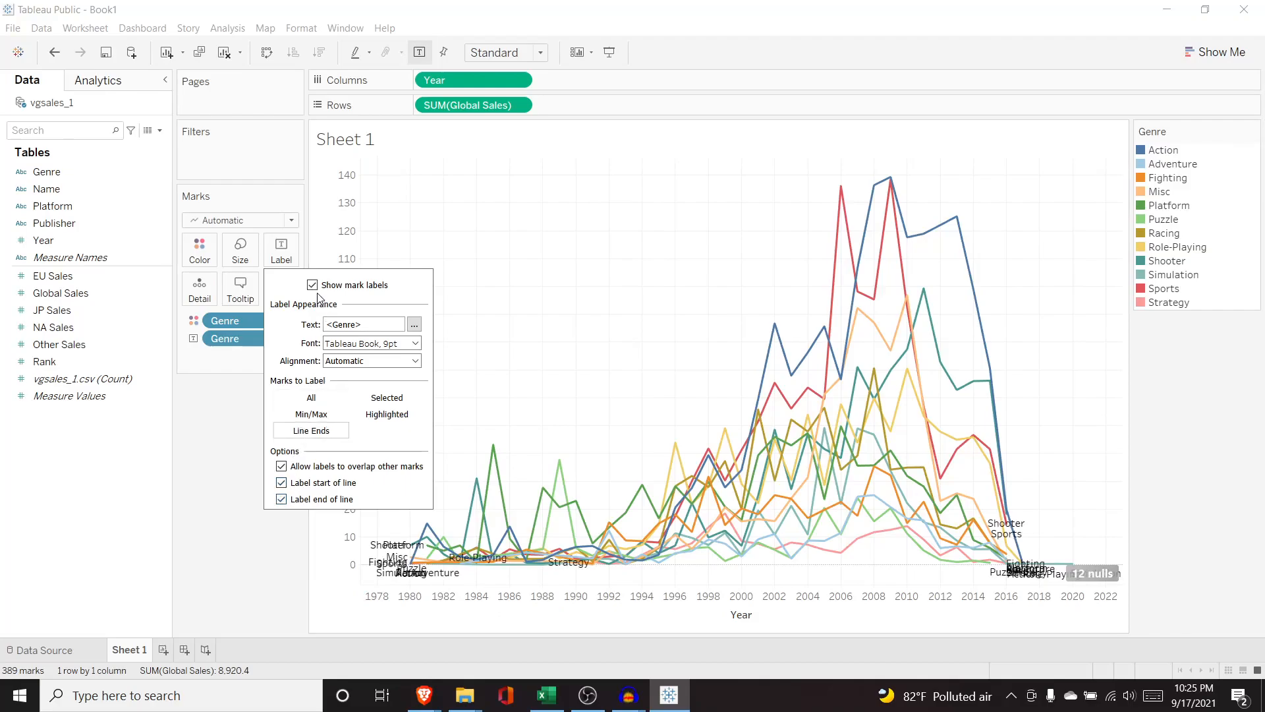
pyautogui.click(242, 356)
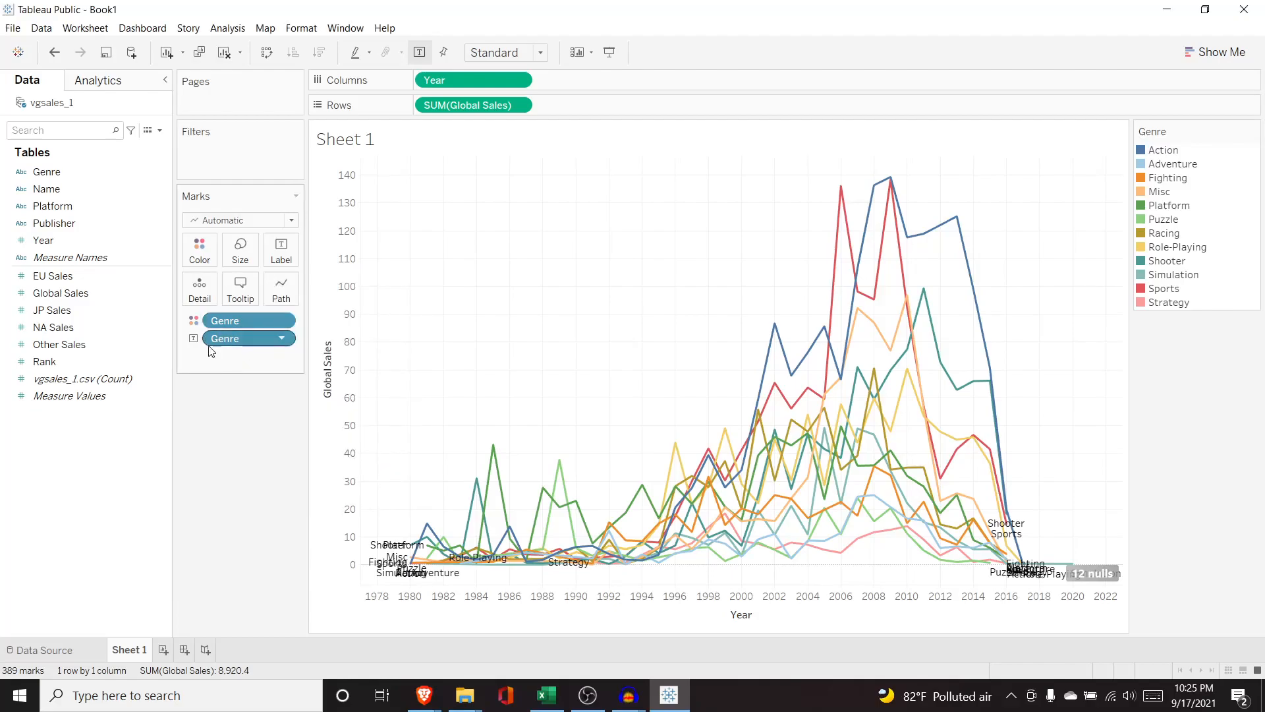
# Replace the Genre label with SUM(Global Sales) as the mark label.
pyautogui.moveTo(235, 338); pyautogui.dragTo(89, 191)
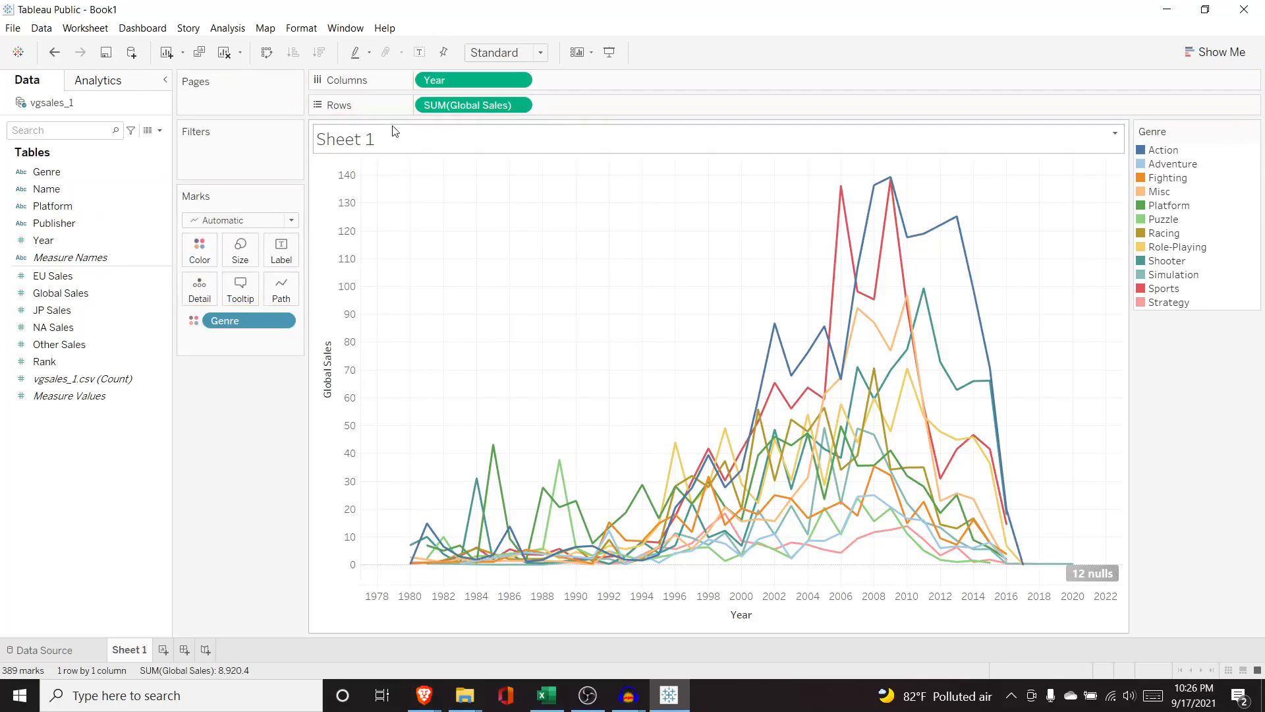
pyautogui.moveTo(105, 298); pyautogui.dragTo(245, 339)
pyautogui.click(196, 342)
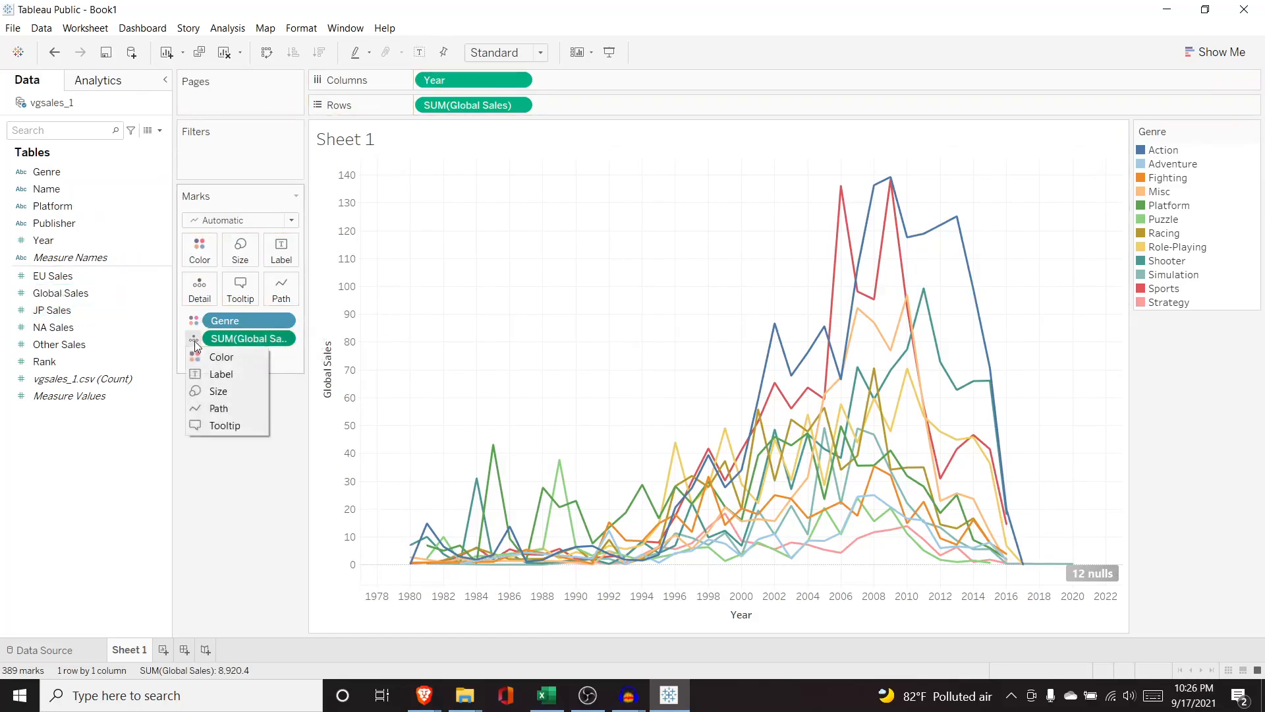
pyautogui.click(215, 374)
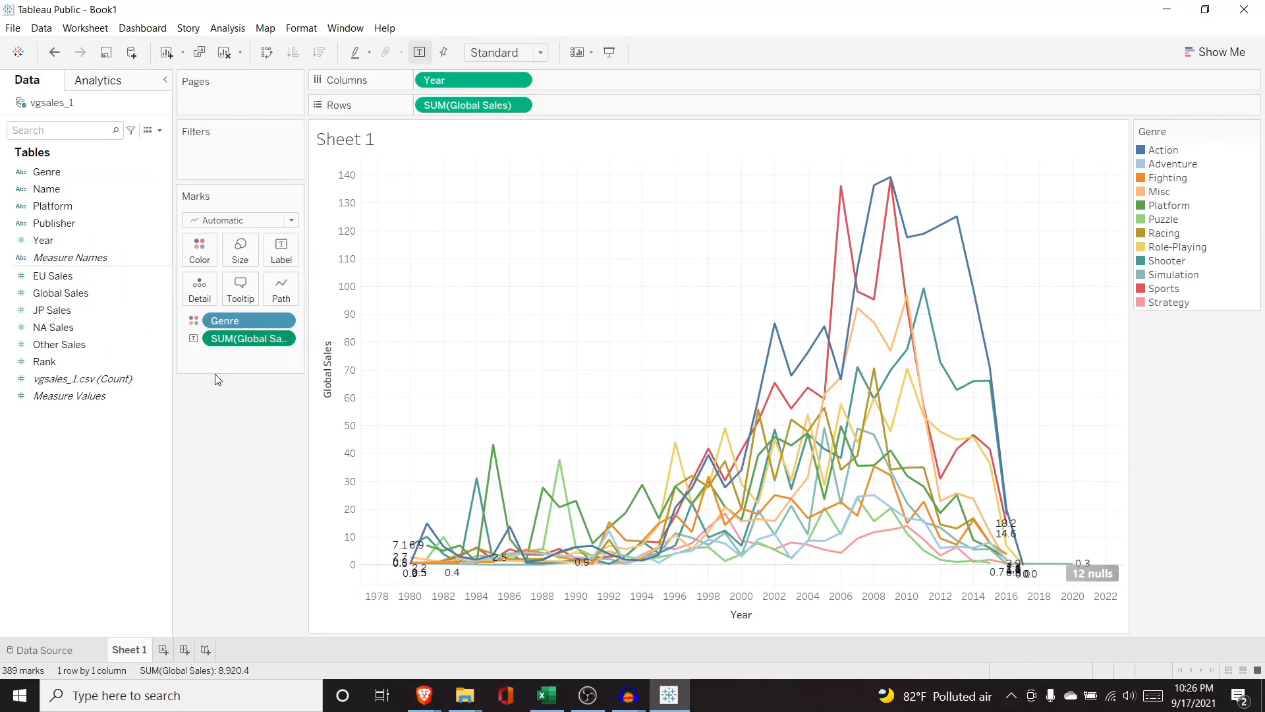
# Label only min/max values, scoped per line.
pyautogui.click(281, 252)
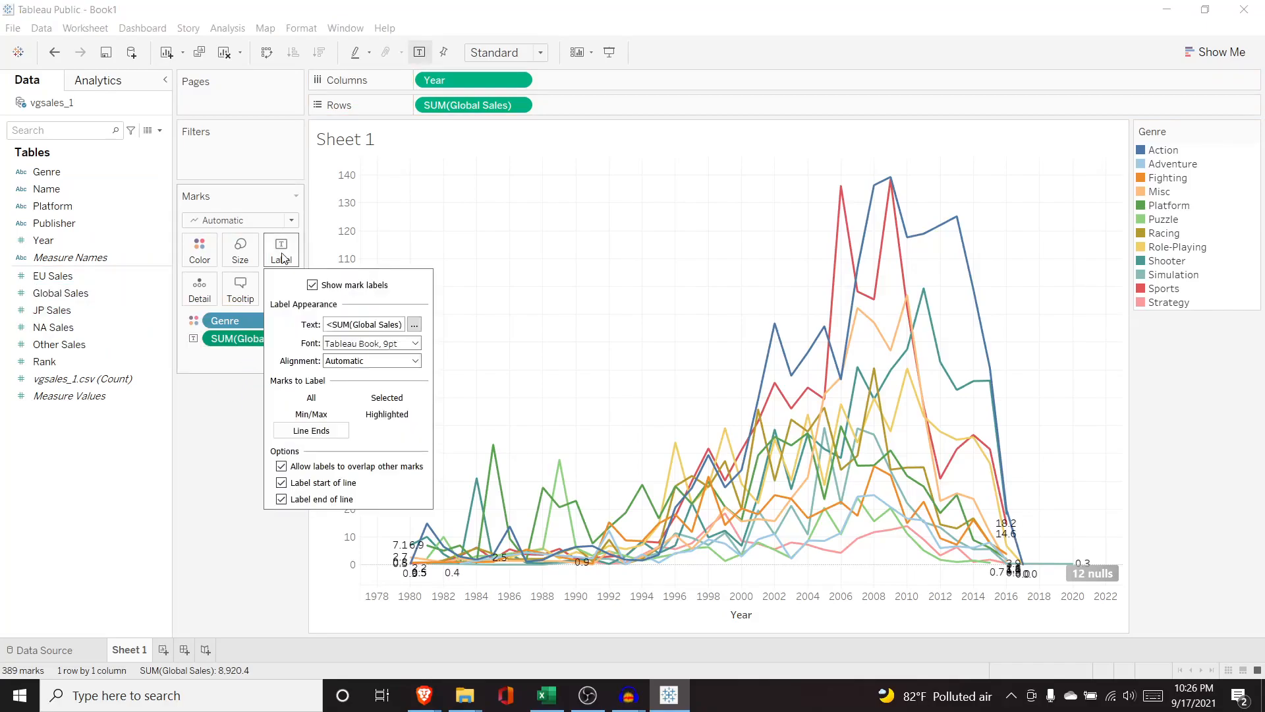
pyautogui.click(324, 415)
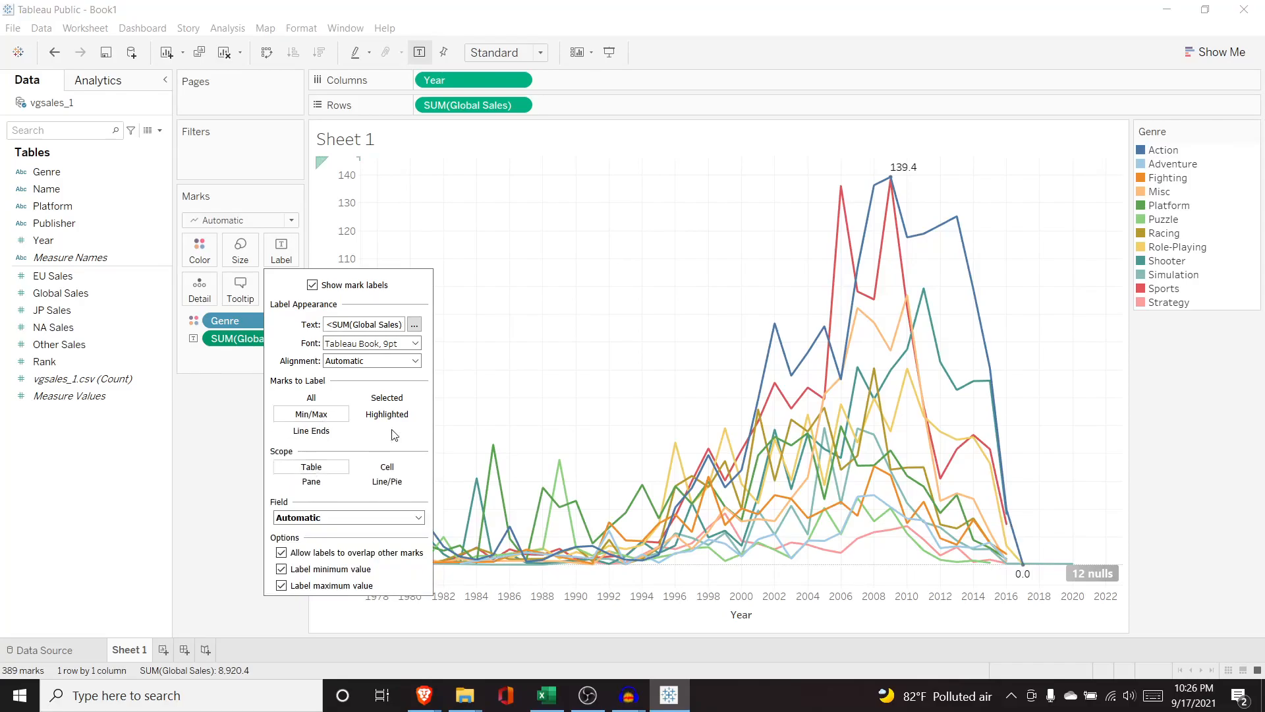
pyautogui.moveTo(1027, 575)
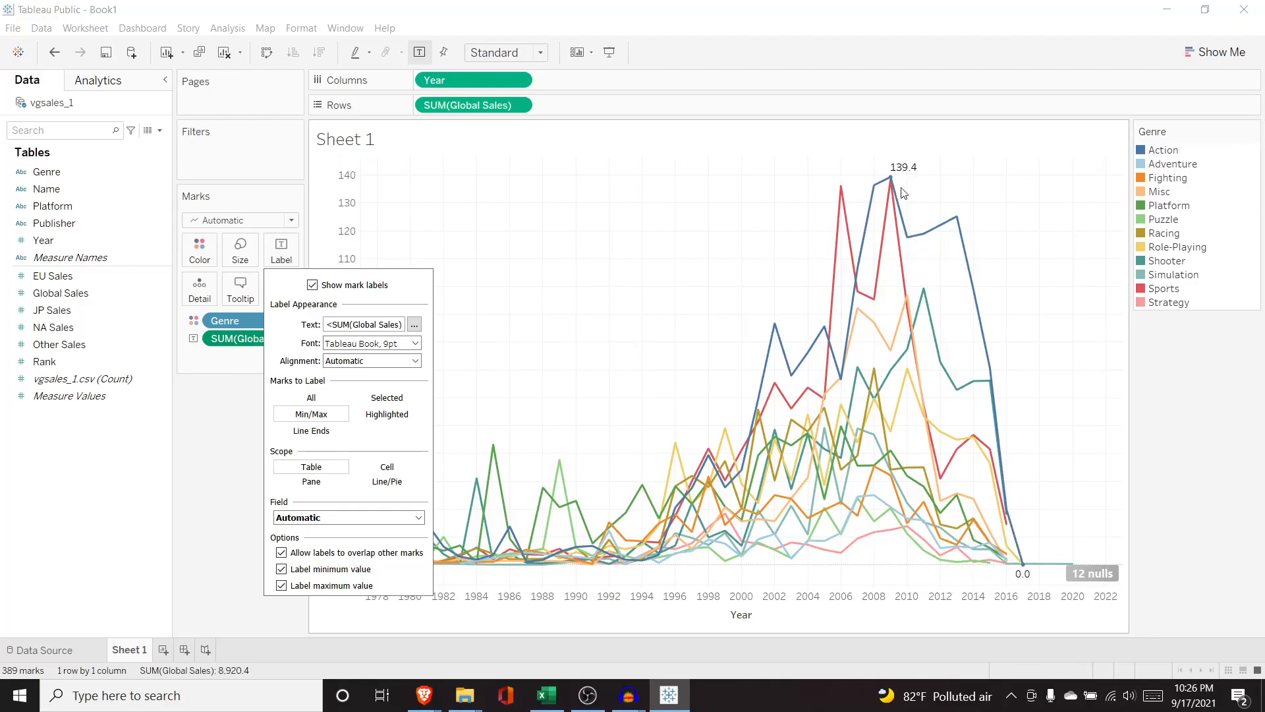
pyautogui.click(386, 482)
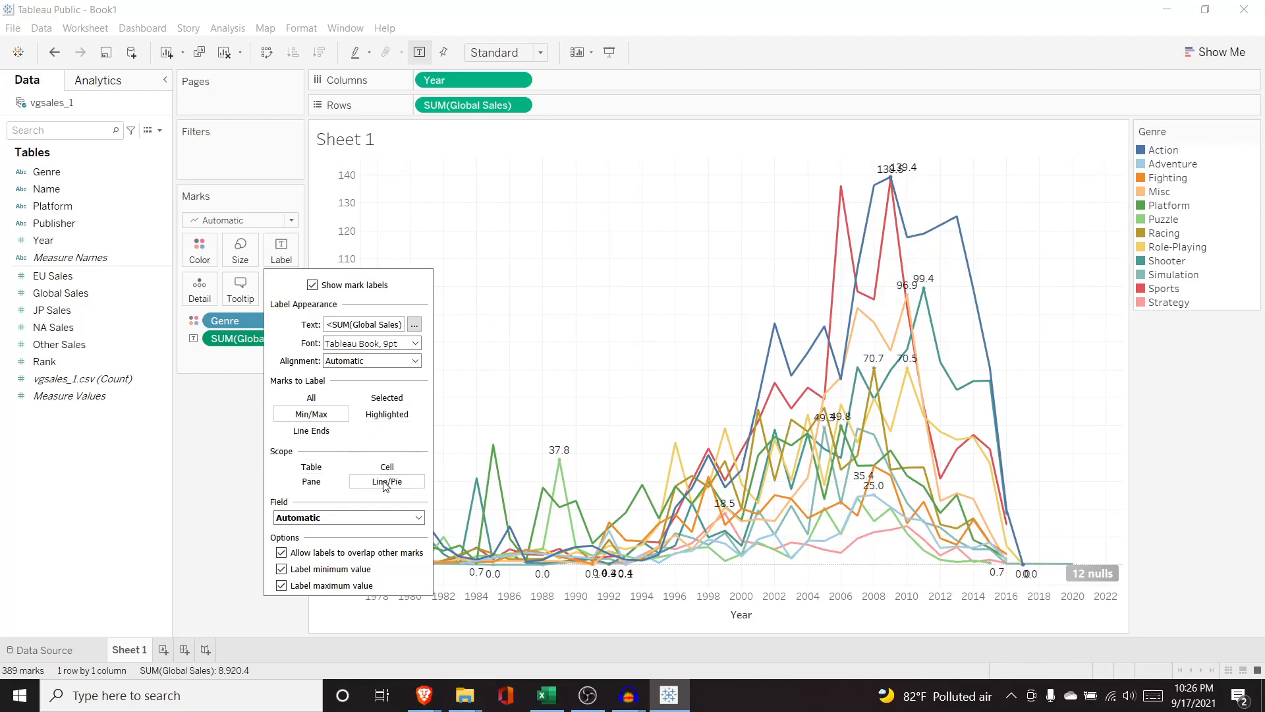
pyautogui.click(230, 461)
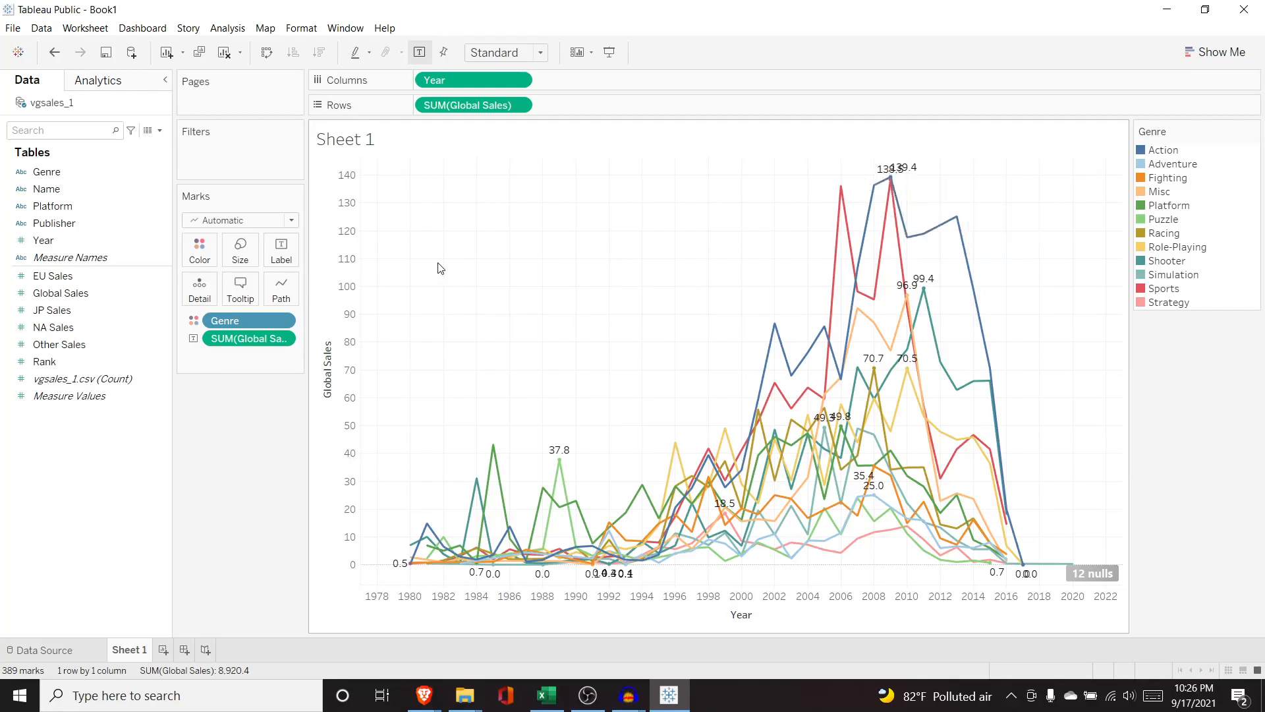
# Turn off minimum value labels so only each line's maximum is labelled.
pyautogui.click(282, 259)
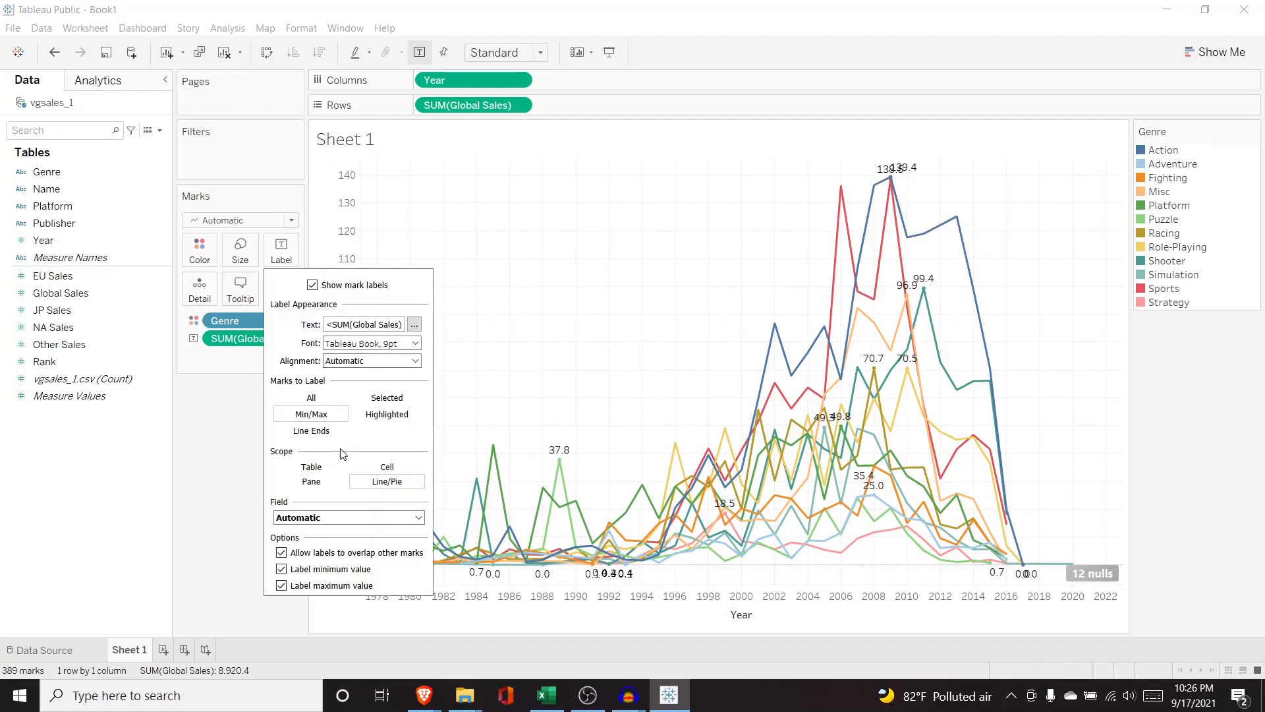
pyautogui.click(283, 571)
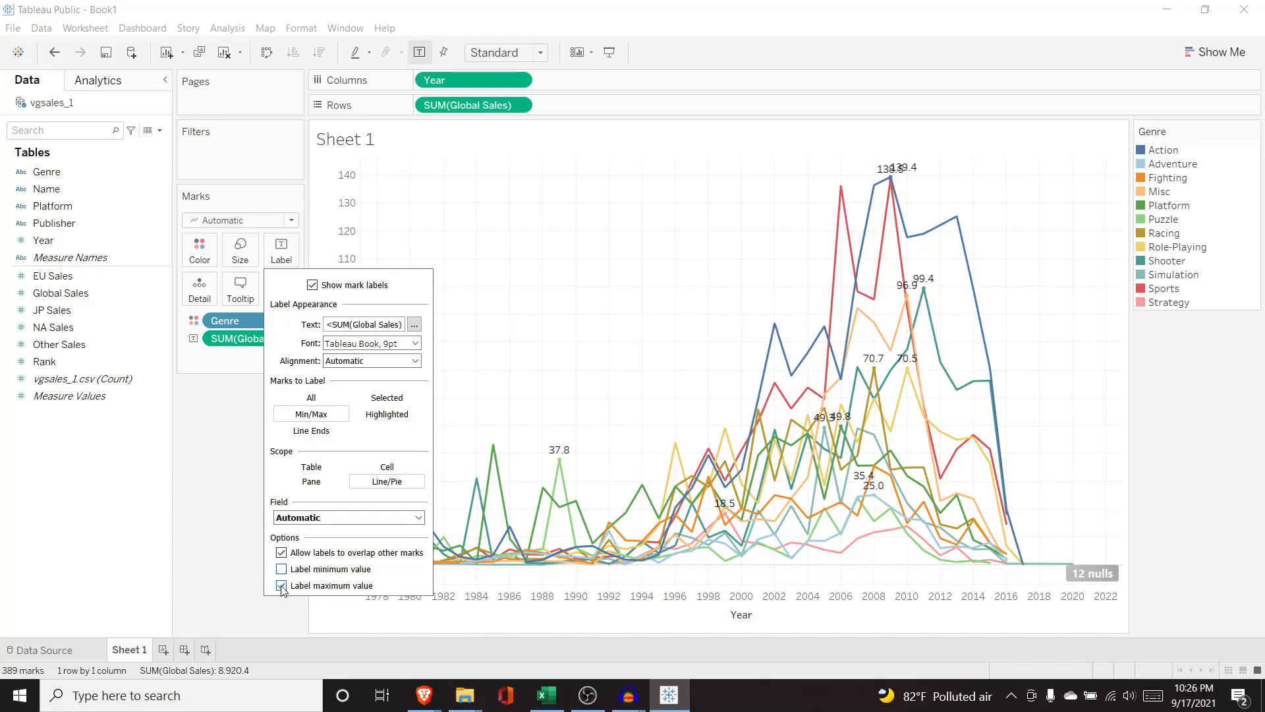
pyautogui.click(282, 585)
pyautogui.click(282, 568)
pyautogui.click(282, 585)
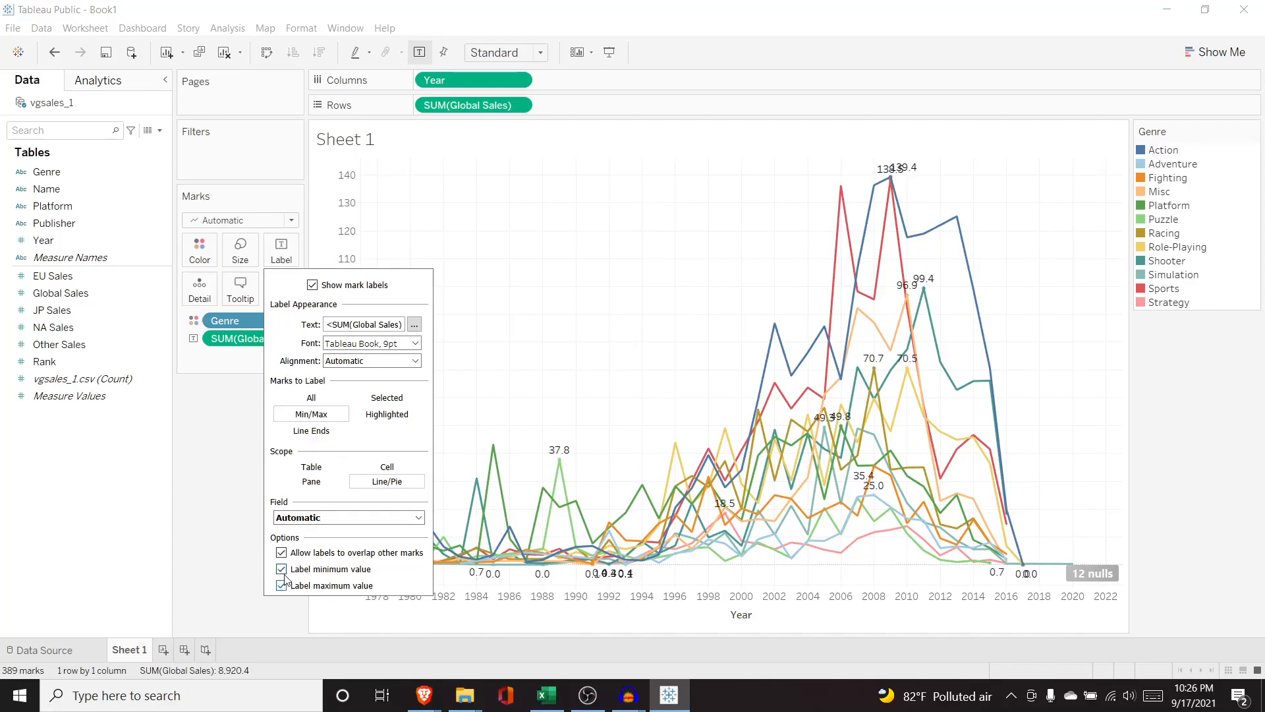
pyautogui.click(282, 569)
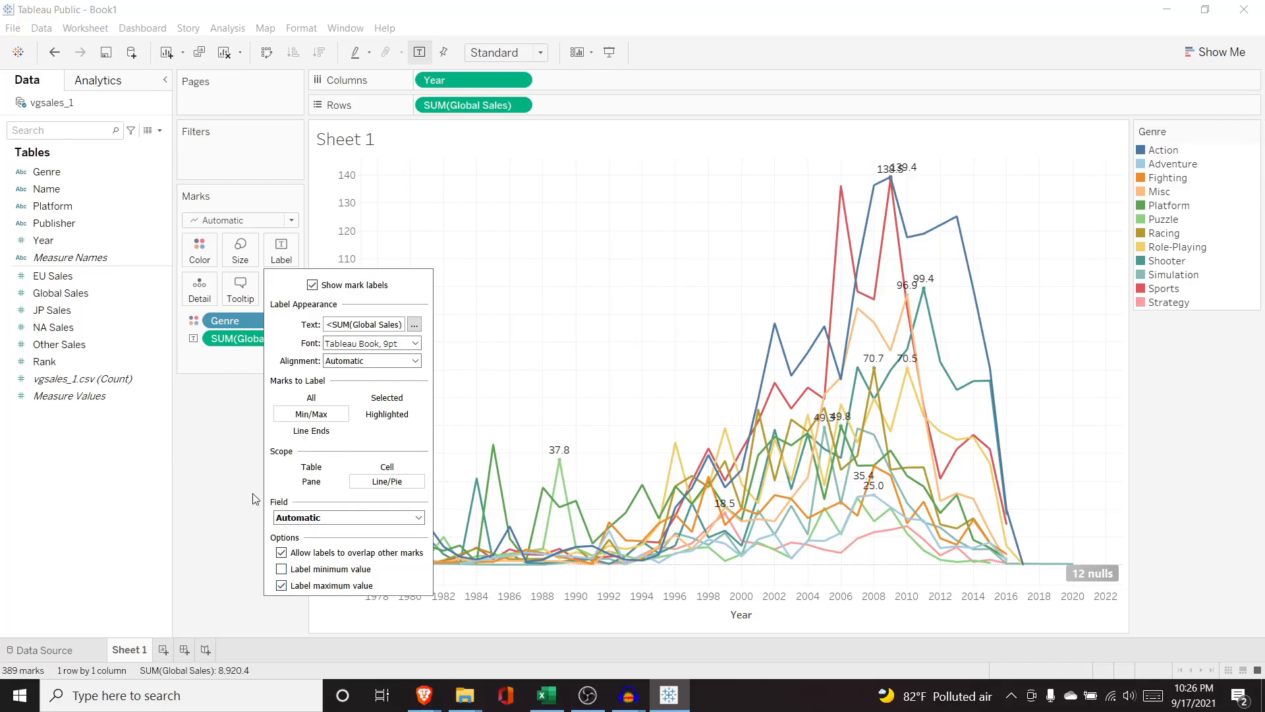
pyautogui.click(239, 460)
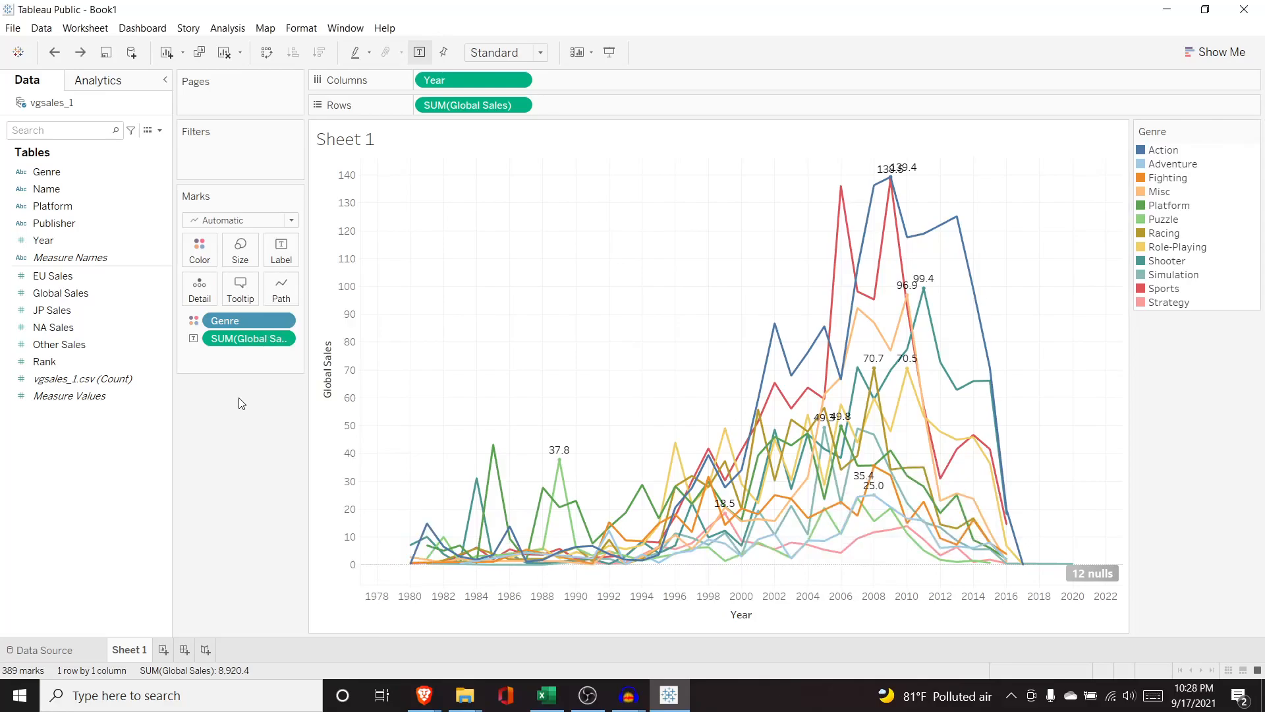
# Add Year as an extra label on the peaks, then remove it from the Marks card.
pyautogui.click(74, 240)
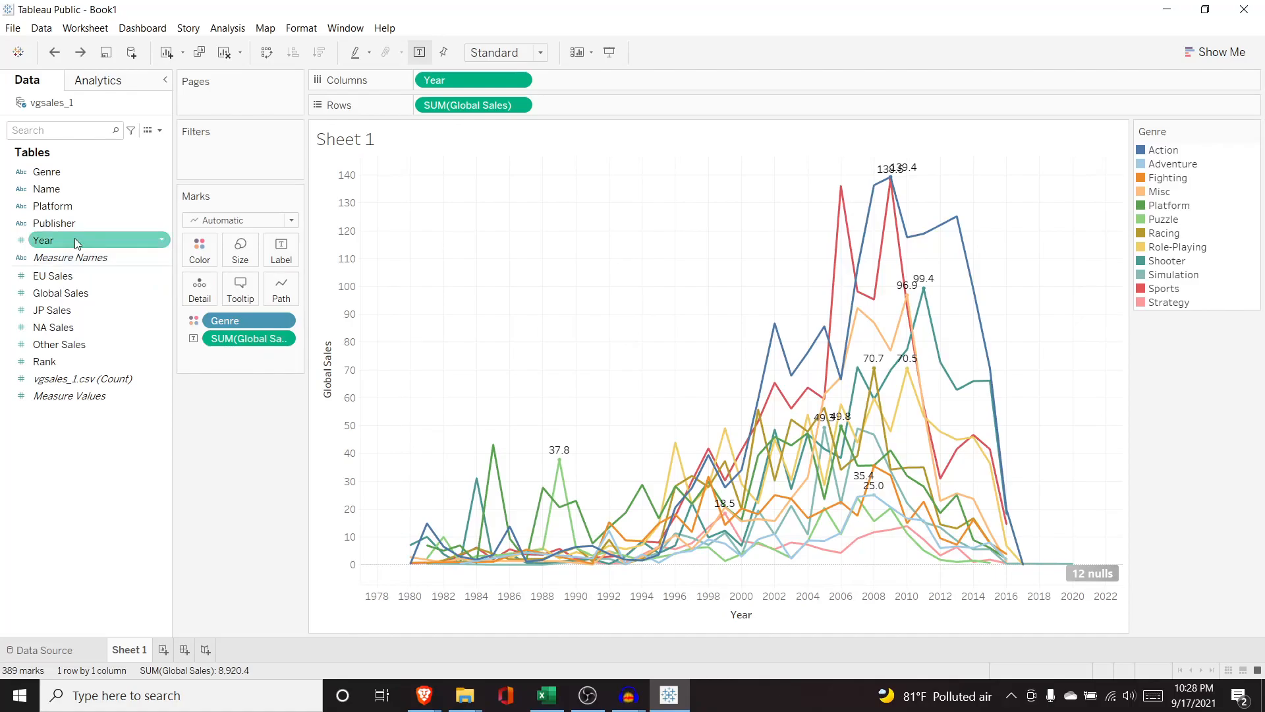
pyautogui.moveTo(112, 241); pyautogui.dragTo(258, 354)
pyautogui.click(196, 357)
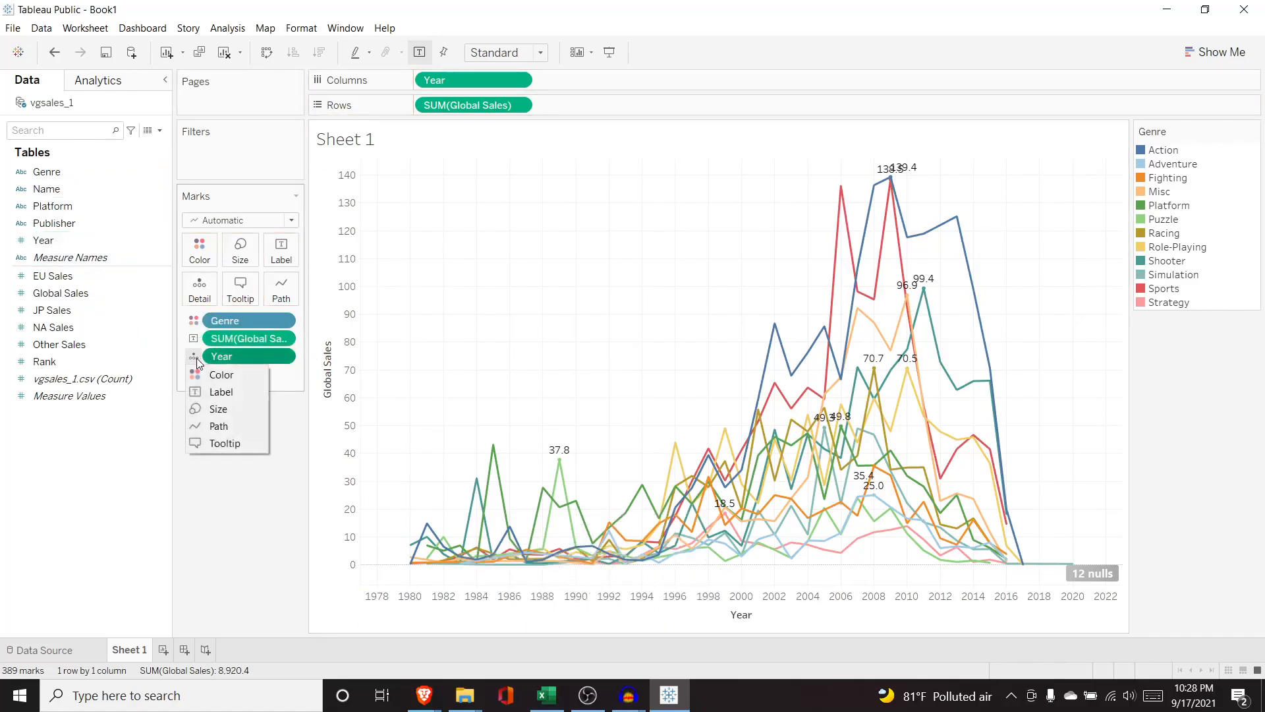
pyautogui.click(216, 389)
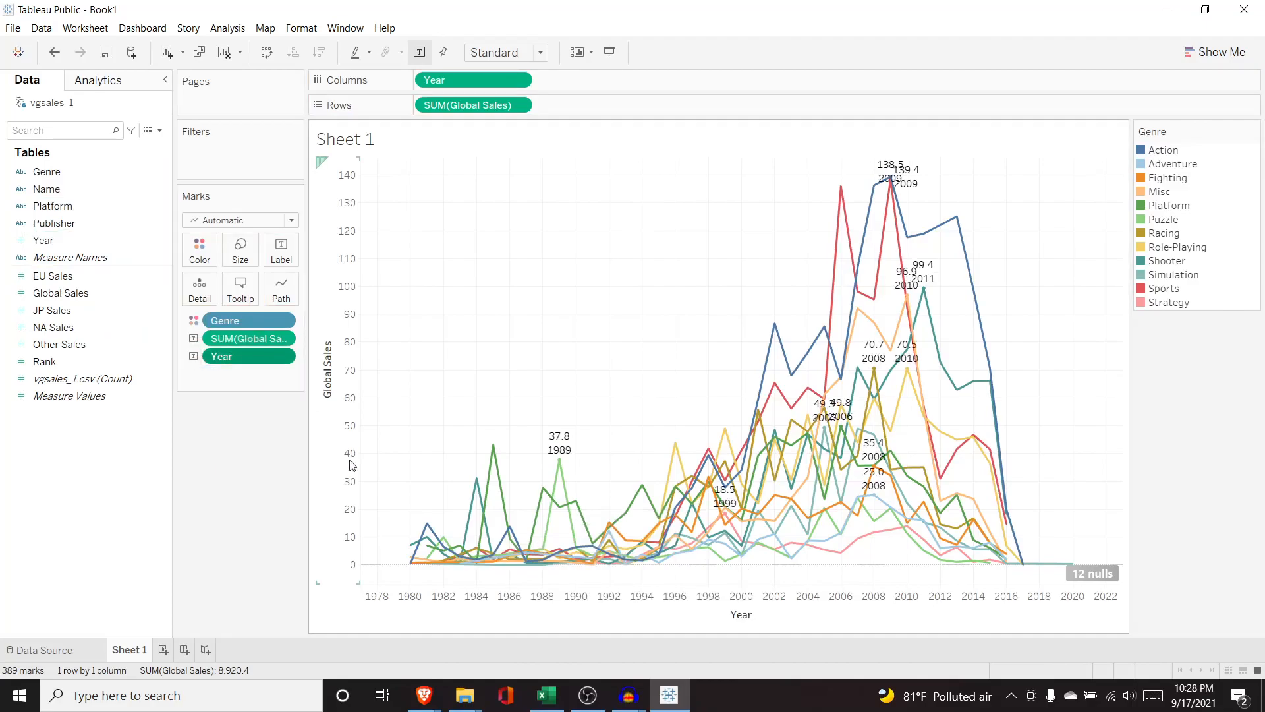
pyautogui.moveTo(558, 473)
pyautogui.moveTo(248, 357); pyautogui.dragTo(97, 246)
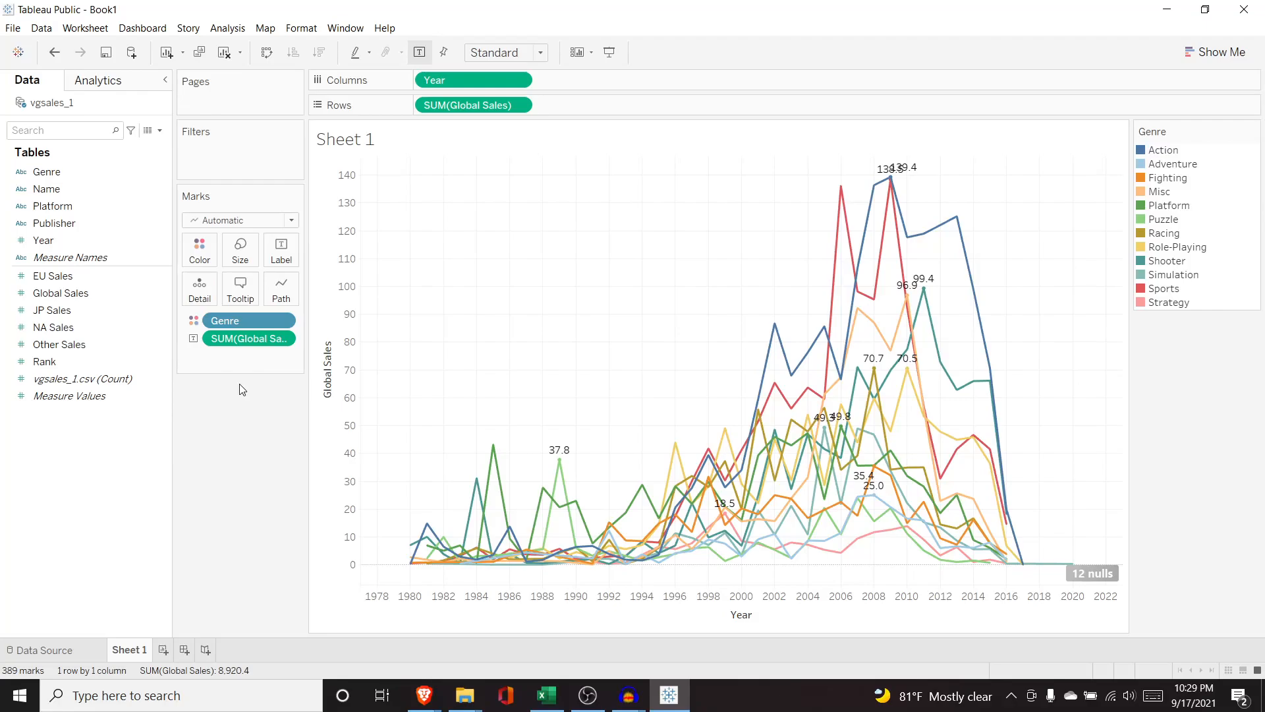
# Add a Platform filter with all platforms selected.
pyautogui.moveTo(79, 205); pyautogui.dragTo(232, 154)
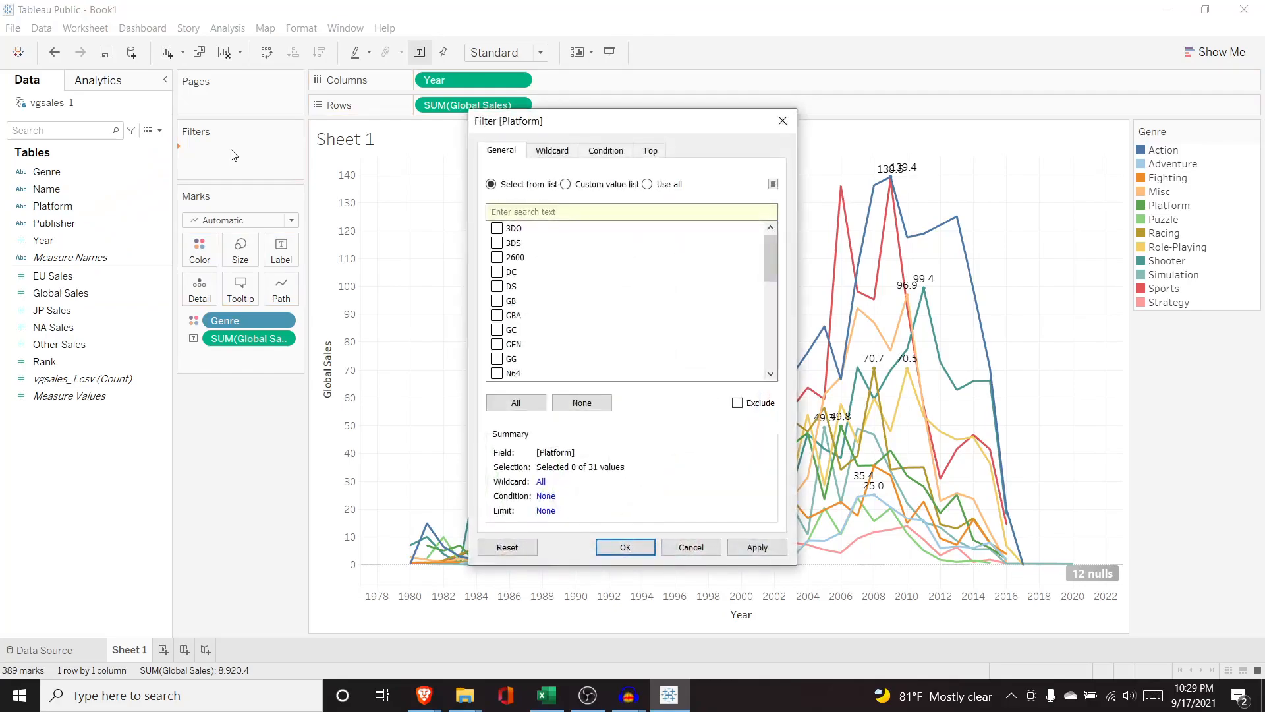
pyautogui.moveTo(770, 261); pyautogui.dragTo(770, 226)
pyautogui.click(516, 402)
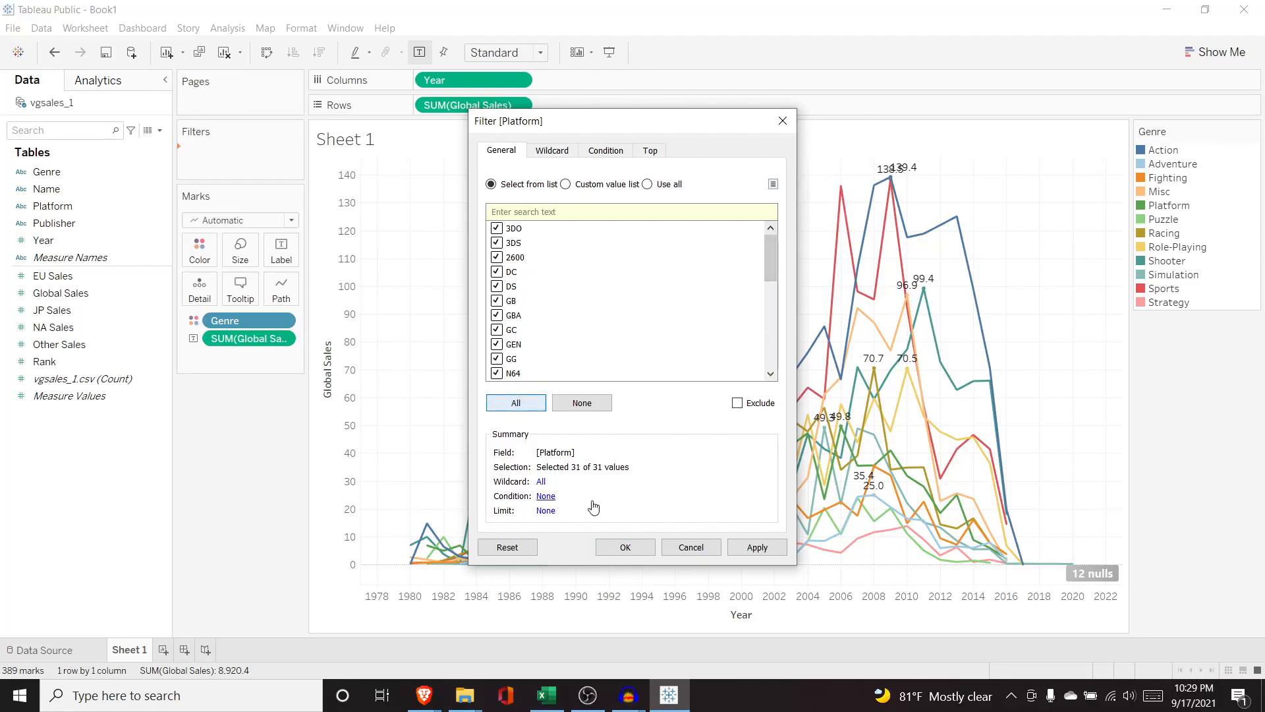
pyautogui.click(745, 548)
pyautogui.click(635, 548)
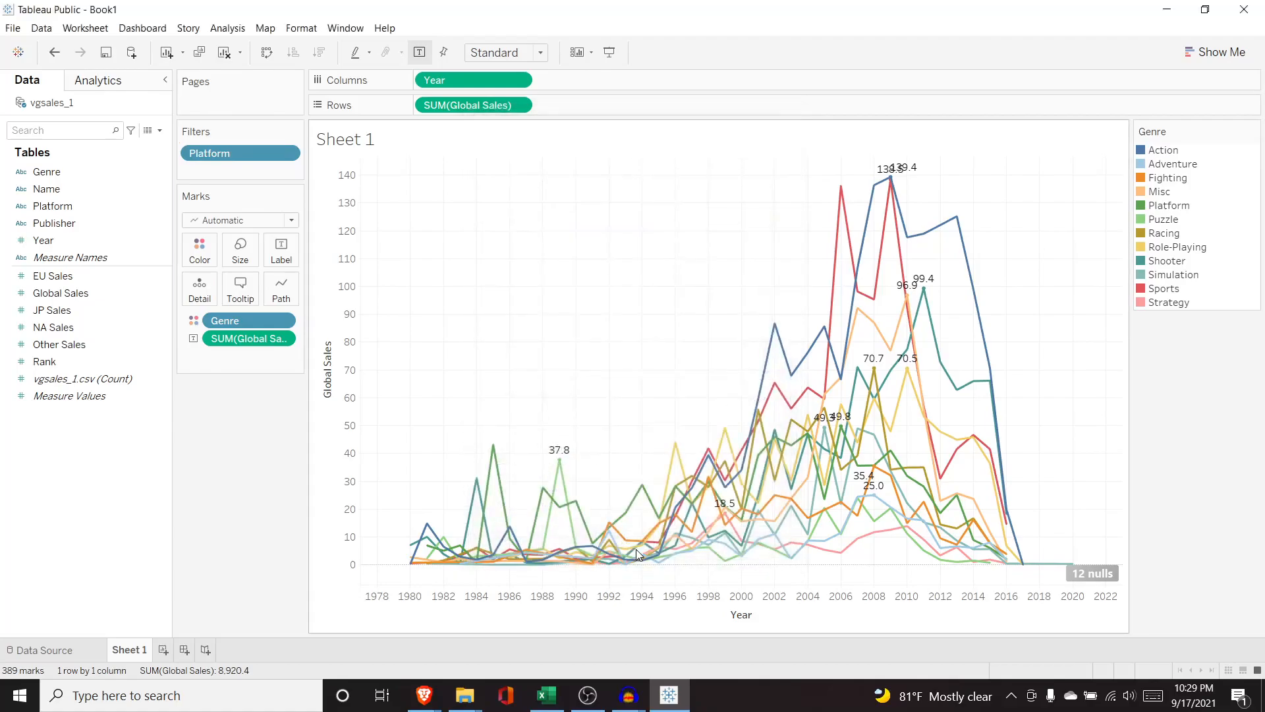
# Show the Platform filter on the sheet and exclude PS and PS2.
pyautogui.click(287, 154)
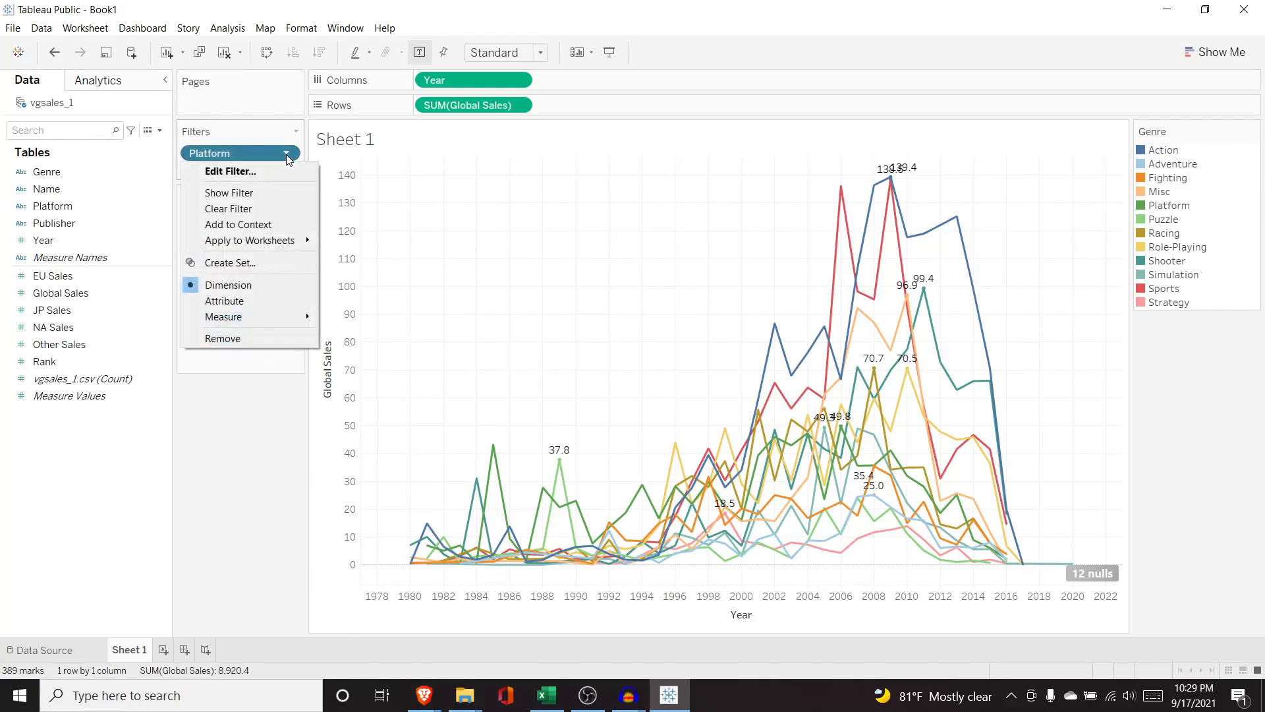
pyautogui.click(261, 193)
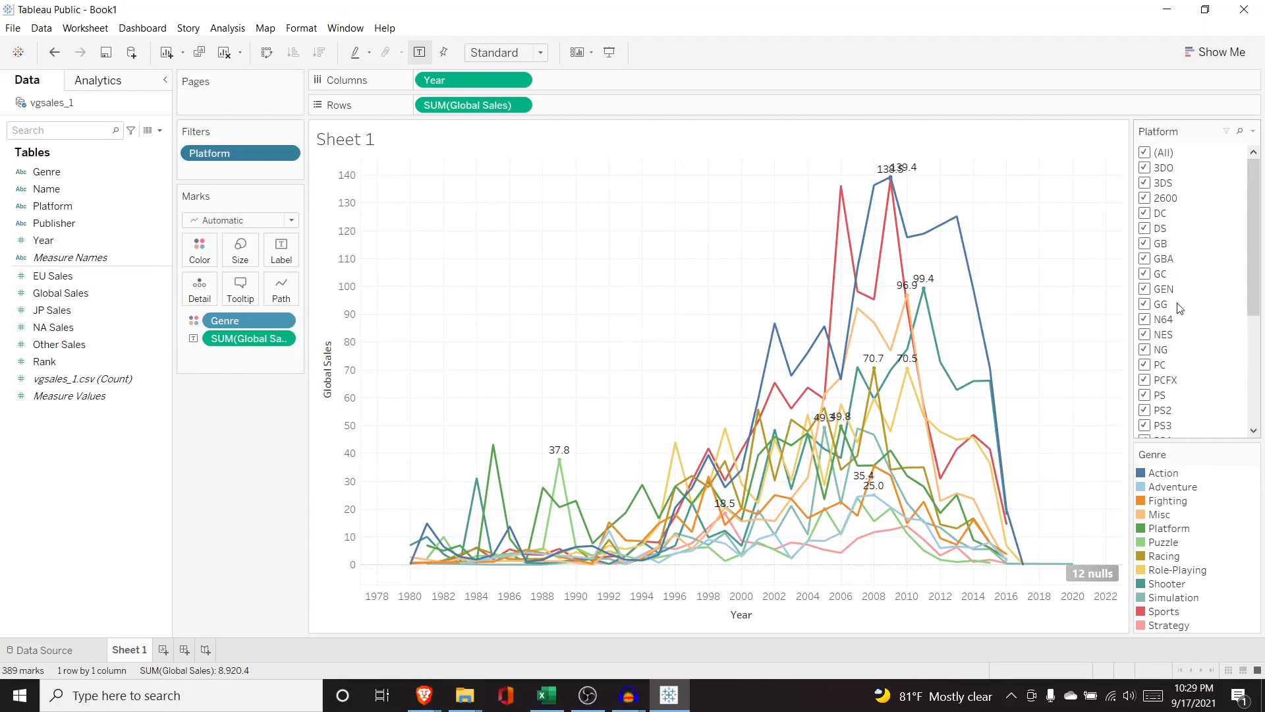
pyautogui.moveTo(1251, 282); pyautogui.dragTo(1253, 355)
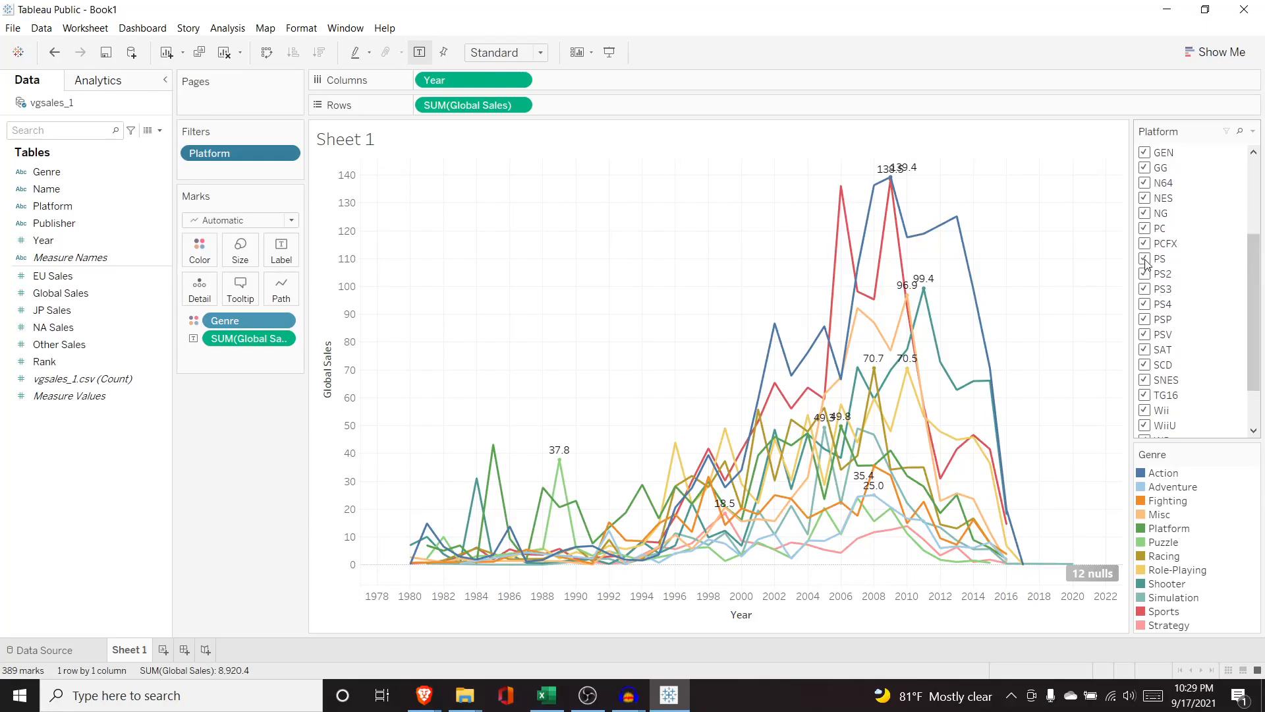
pyautogui.click(1144, 259)
pyautogui.click(1145, 274)
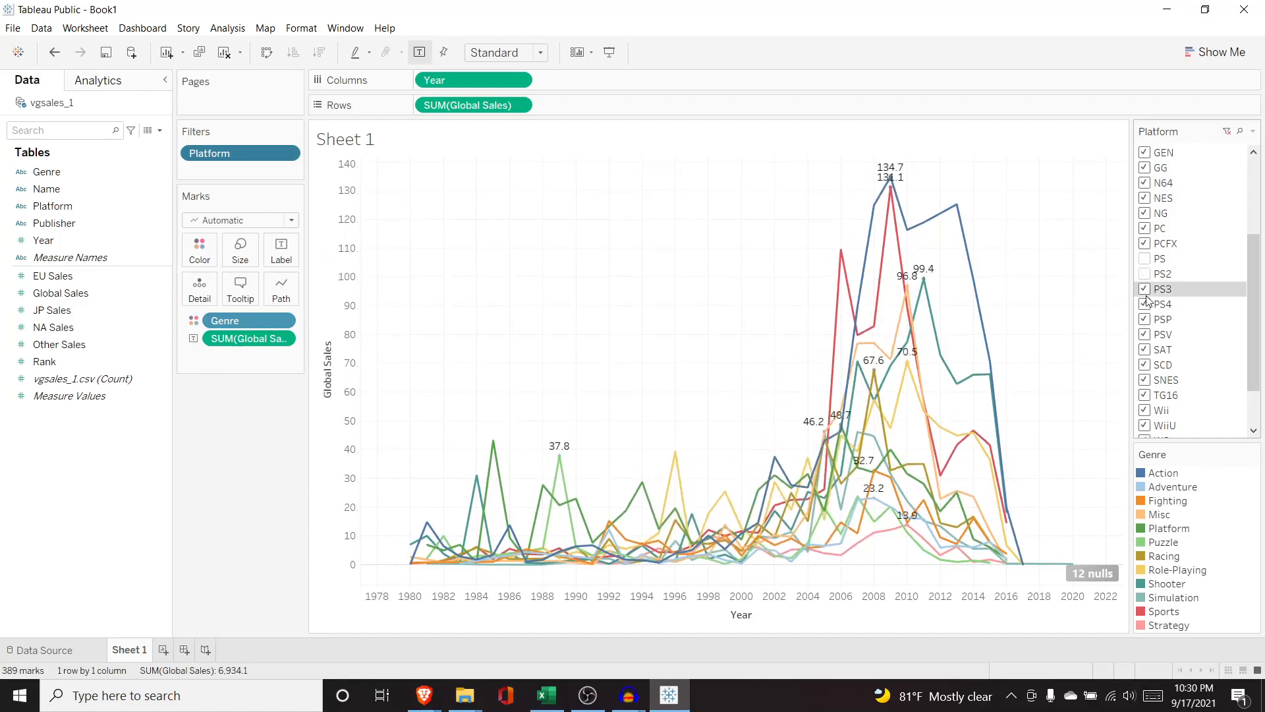
# Try excluding PS3 and PS4 from the platform filter, then clear the Platform filter.
pyautogui.click(1145, 289)
pyautogui.click(1145, 304)
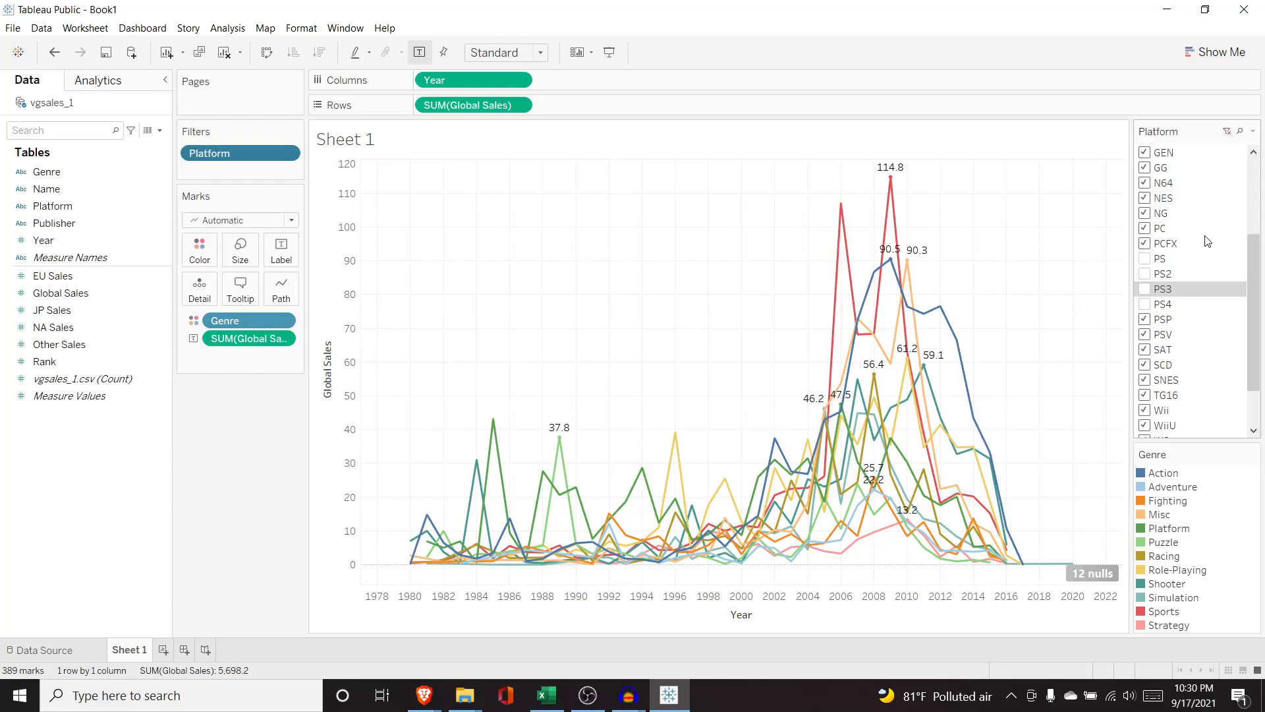
pyautogui.click(1229, 136)
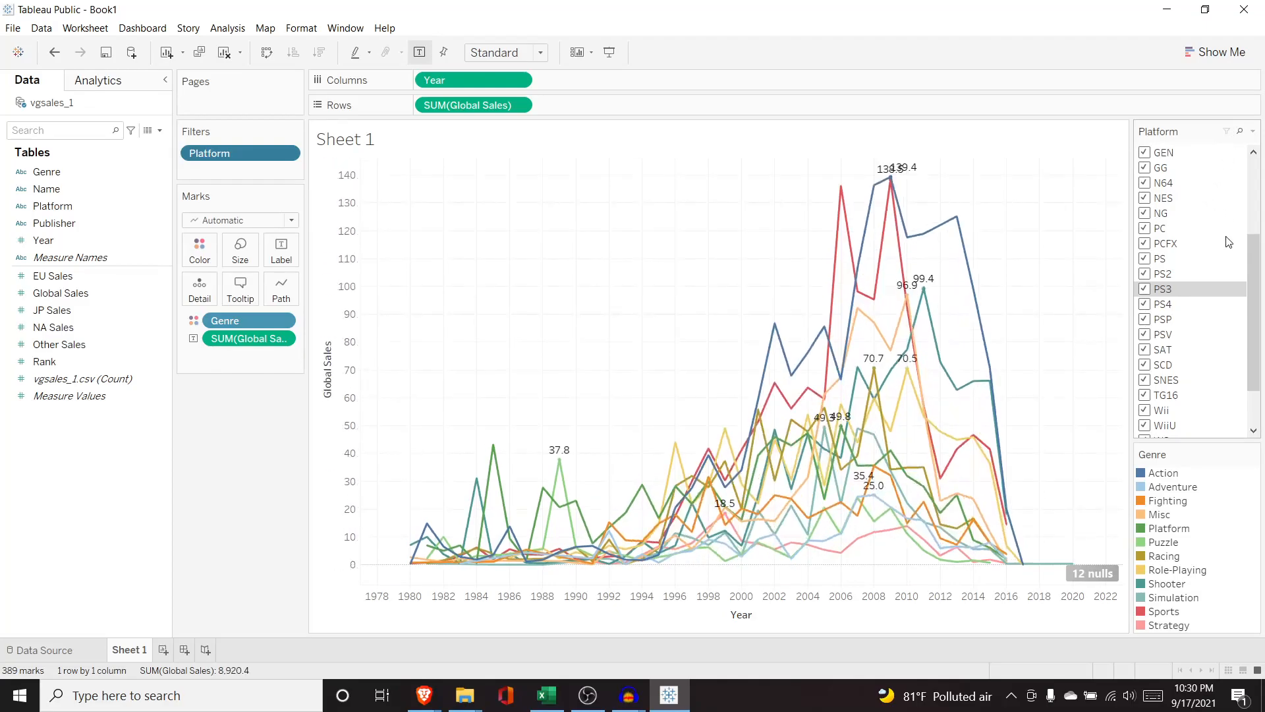
# Filter the line chart to only the PS, PS2, PS3 and PS4 platforms and hide the Platform filter card.
pyautogui.moveTo(1250, 246); pyautogui.dragTo(1251, 165)
pyautogui.click(1153, 153)
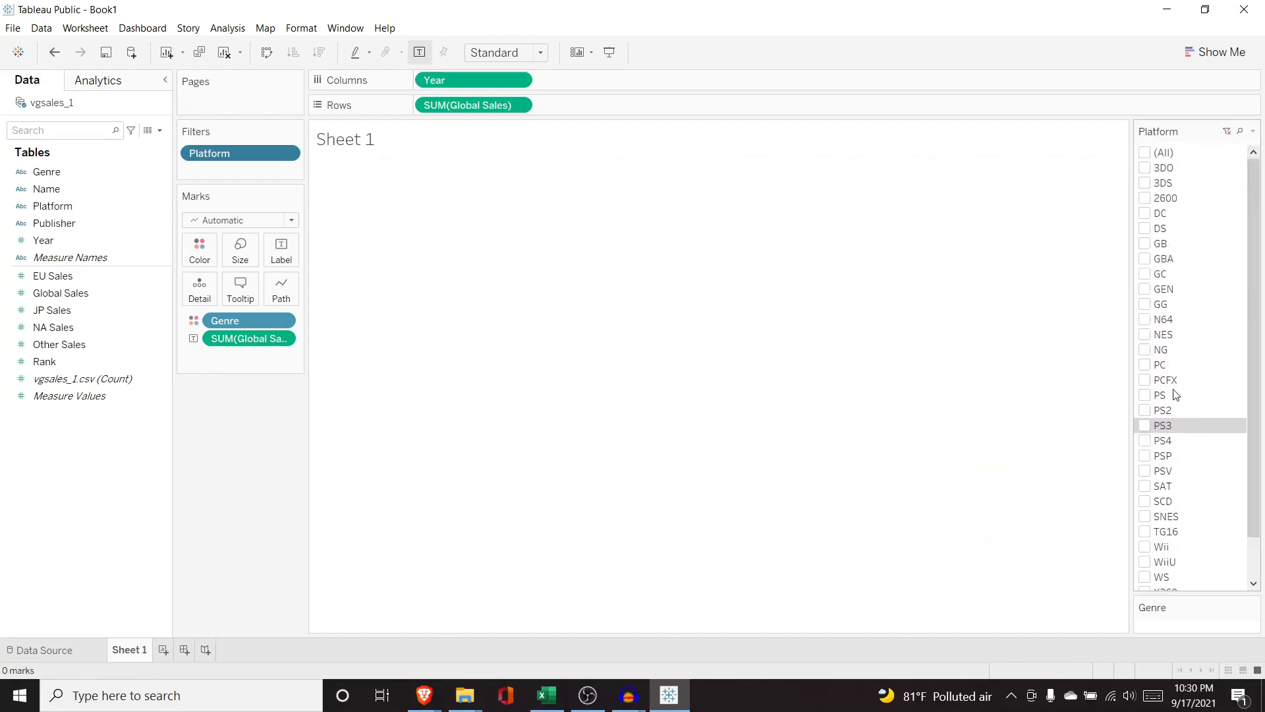
pyautogui.click(1145, 441)
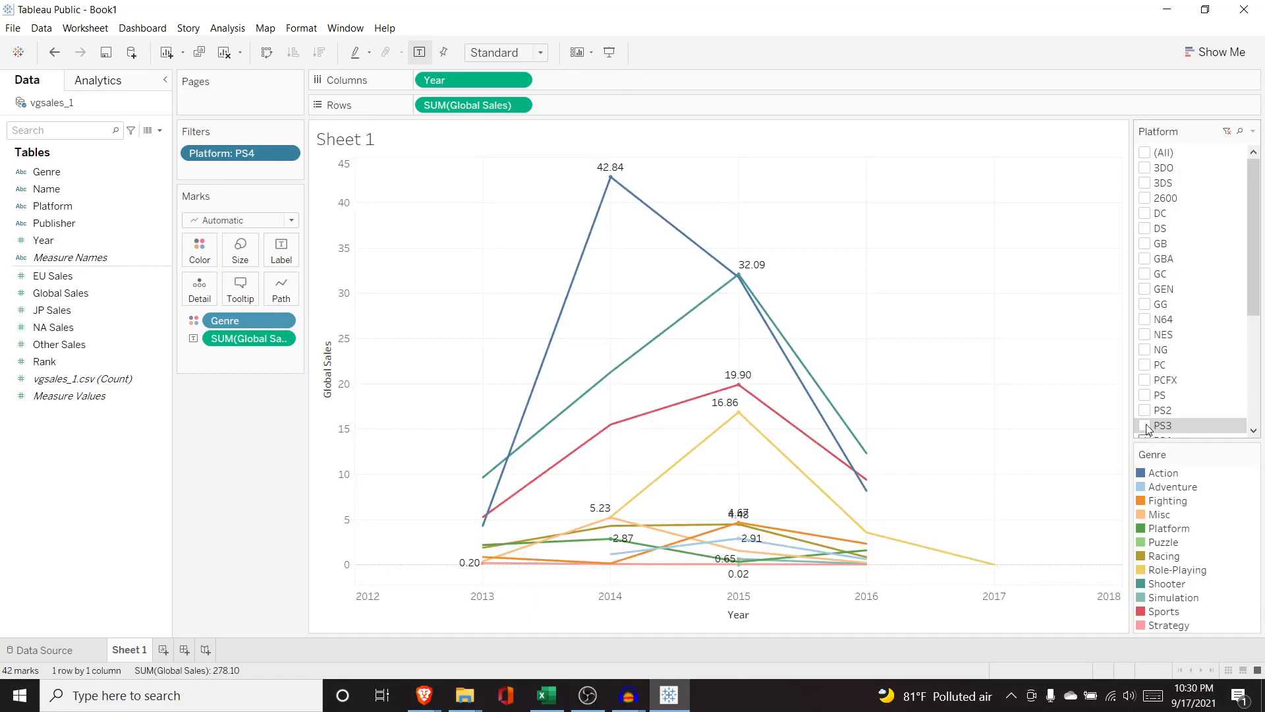
pyautogui.click(1146, 425)
pyautogui.click(1146, 409)
pyautogui.click(1146, 395)
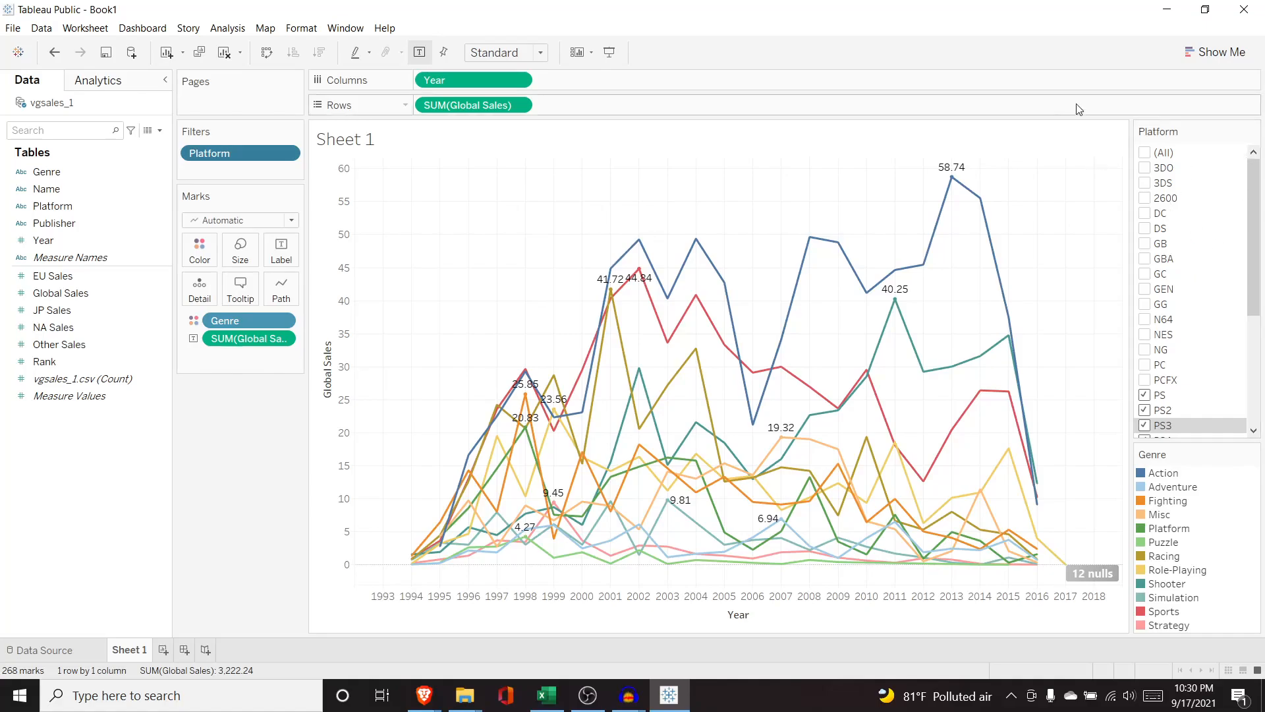
pyautogui.click(293, 154)
pyautogui.click(270, 192)
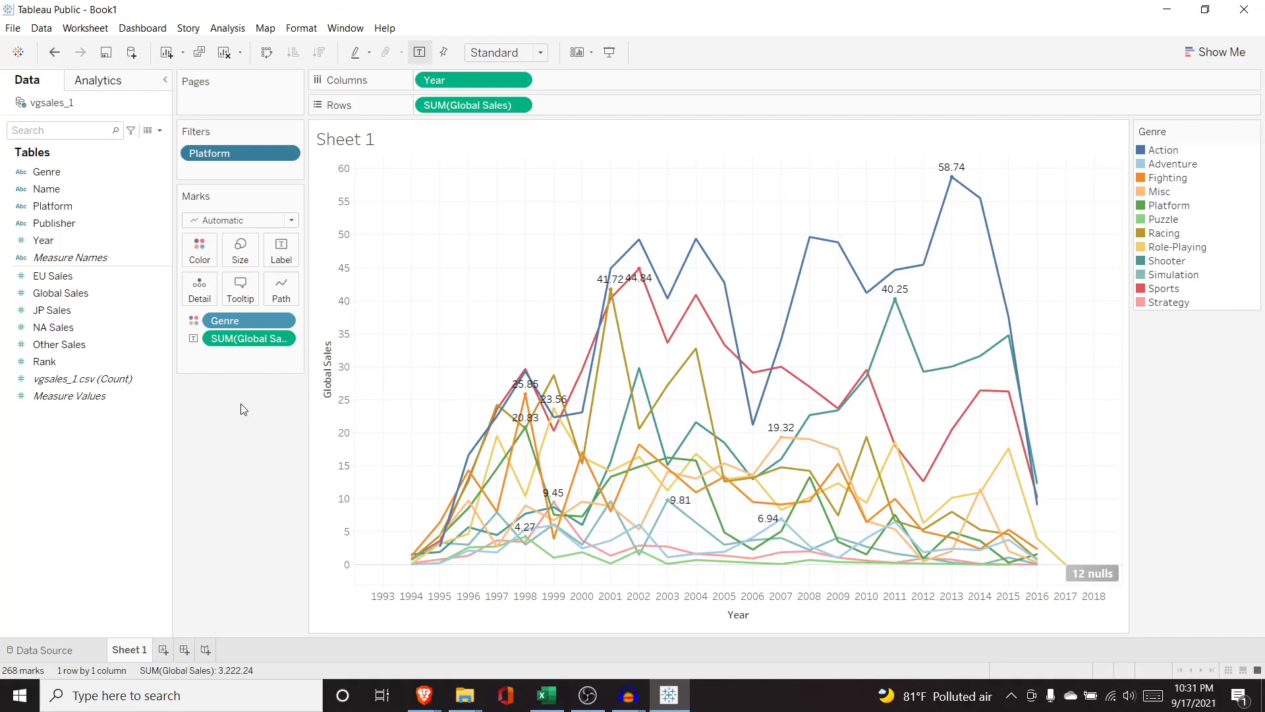
# On a new sheet, build a bar chart of Global Sales by Genre sorted in descending order.
pyautogui.click(163, 649)
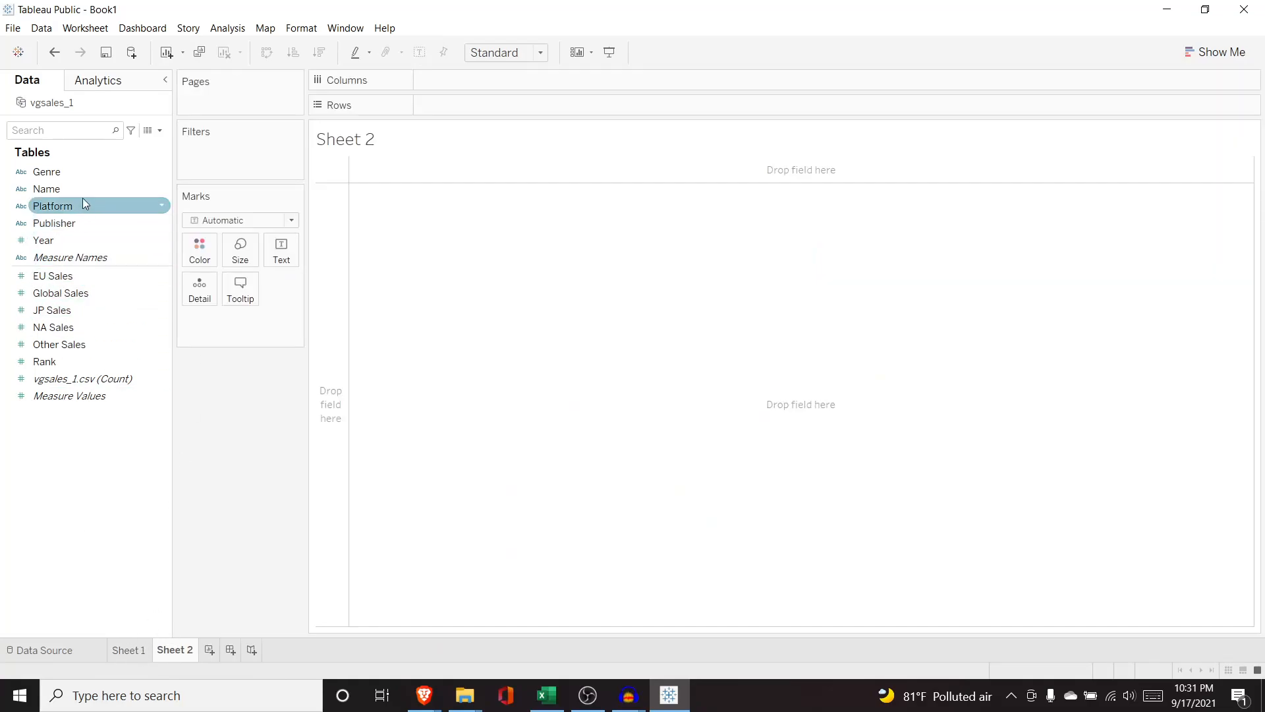
pyautogui.moveTo(85, 184); pyautogui.dragTo(448, 85)
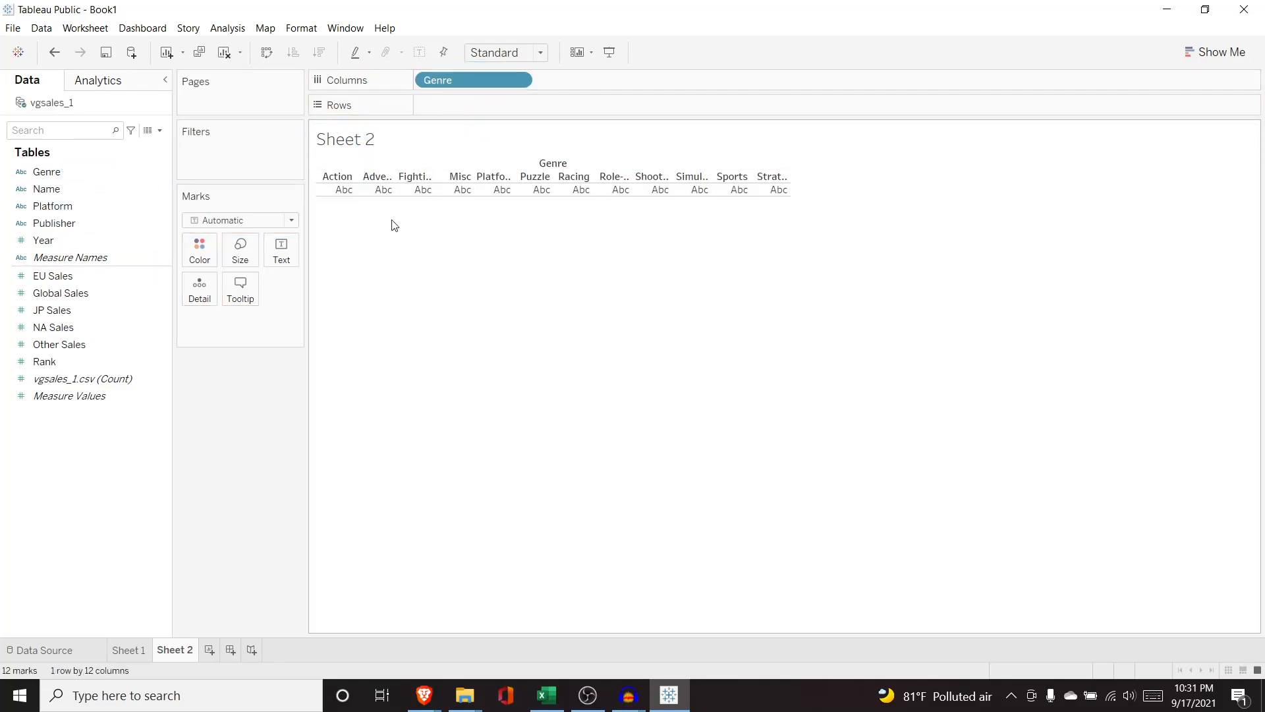
pyautogui.click(86, 298)
pyautogui.moveTo(86, 300); pyautogui.dragTo(498, 110)
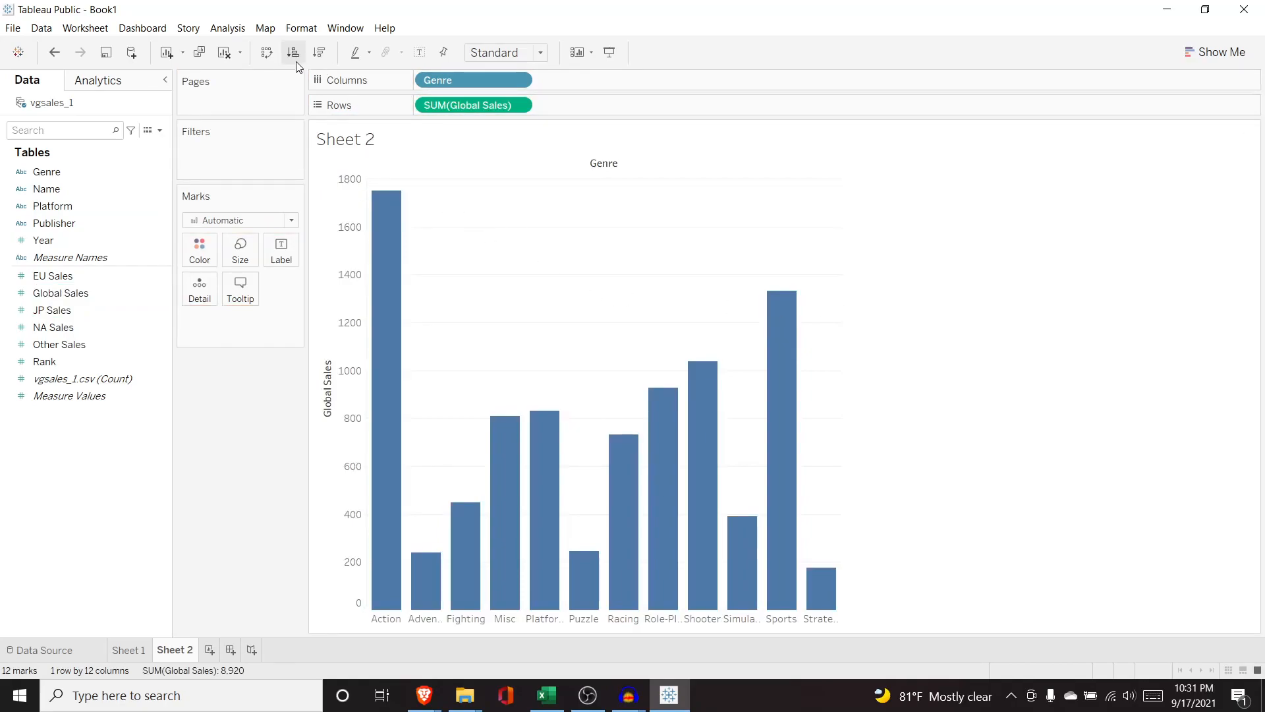
pyautogui.click(319, 52)
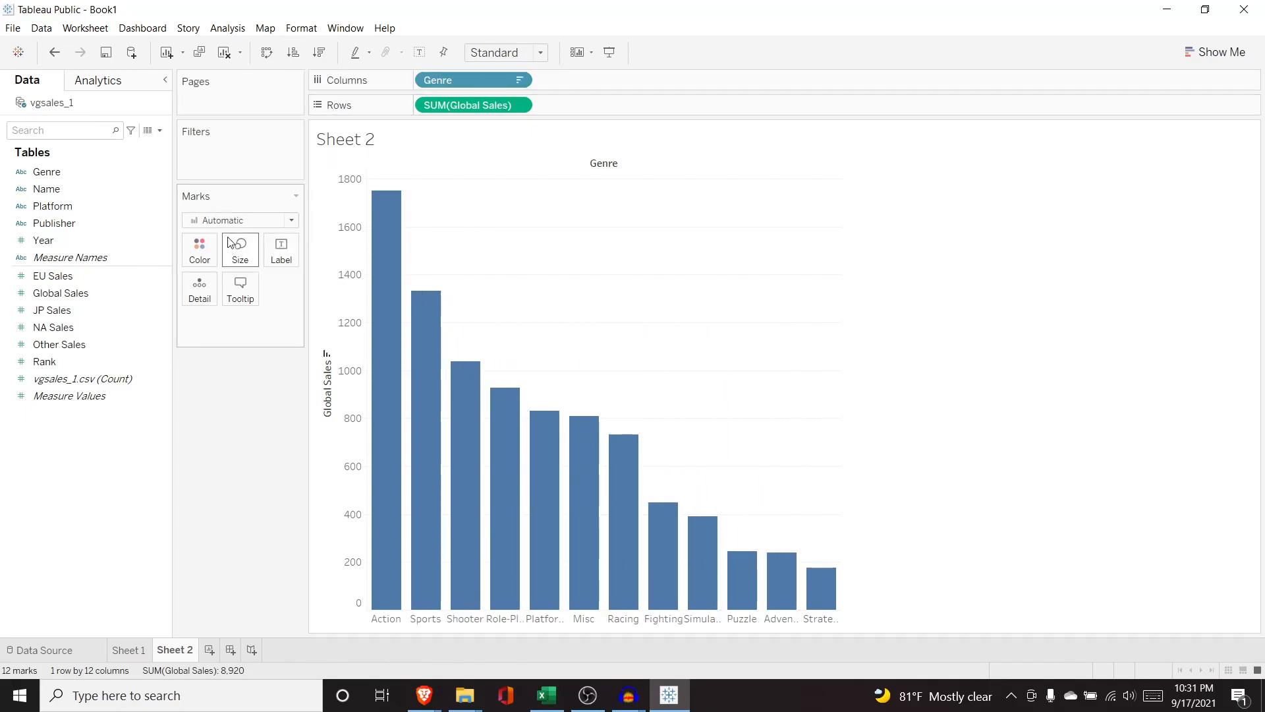
# Colour the genre bars by Genre.
pyautogui.moveTo(90, 170); pyautogui.dragTo(226, 322)
pyautogui.click(194, 320)
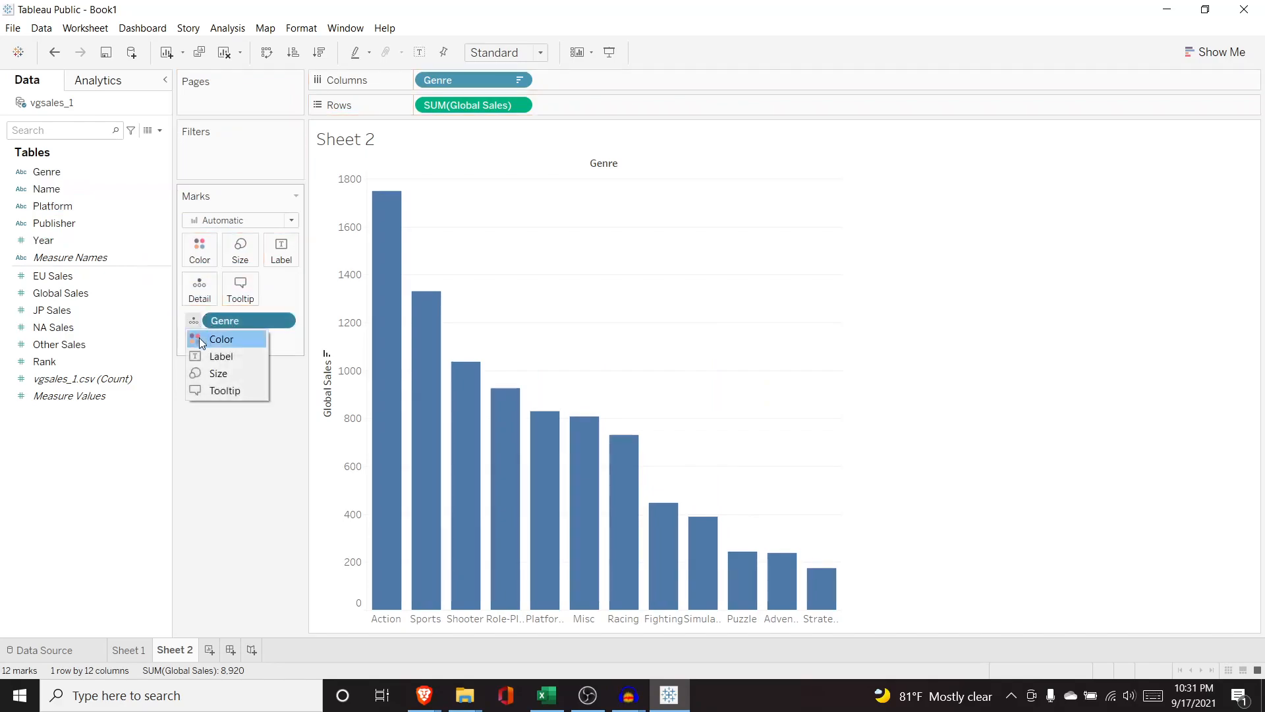
pyautogui.click(199, 337)
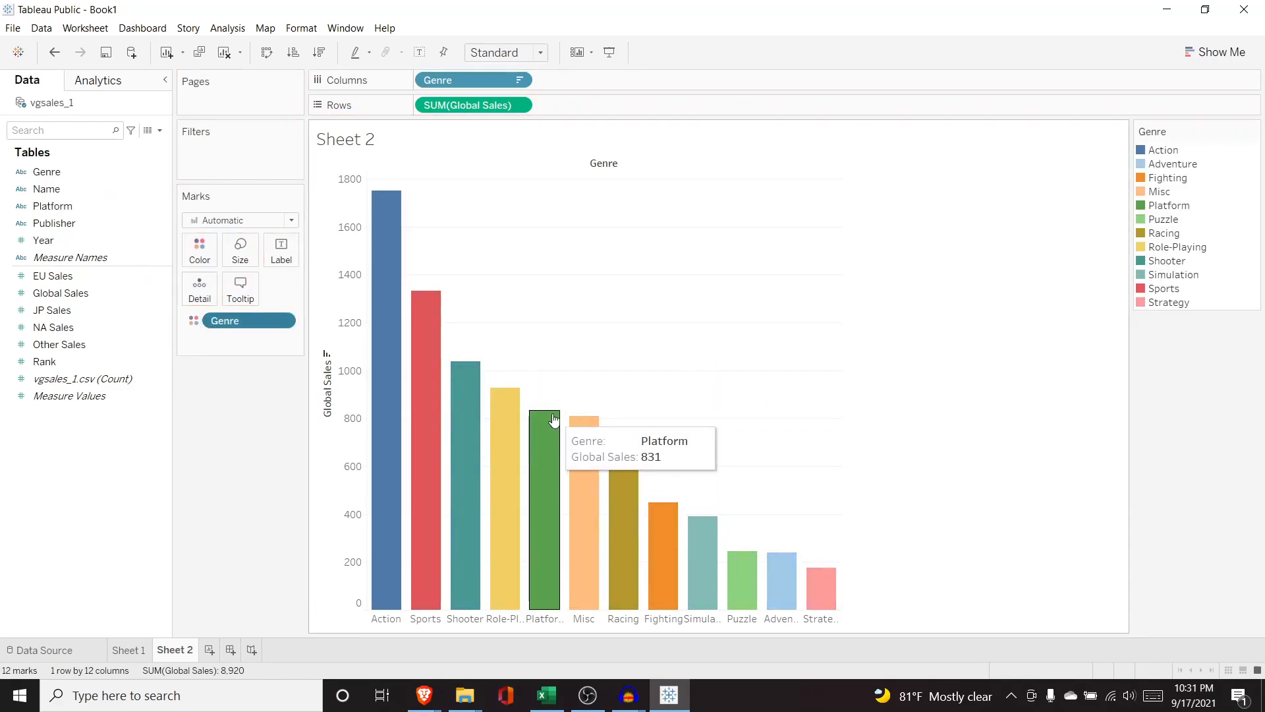
pyautogui.click(135, 649)
pyautogui.click(174, 650)
pyautogui.click(129, 651)
pyautogui.click(179, 651)
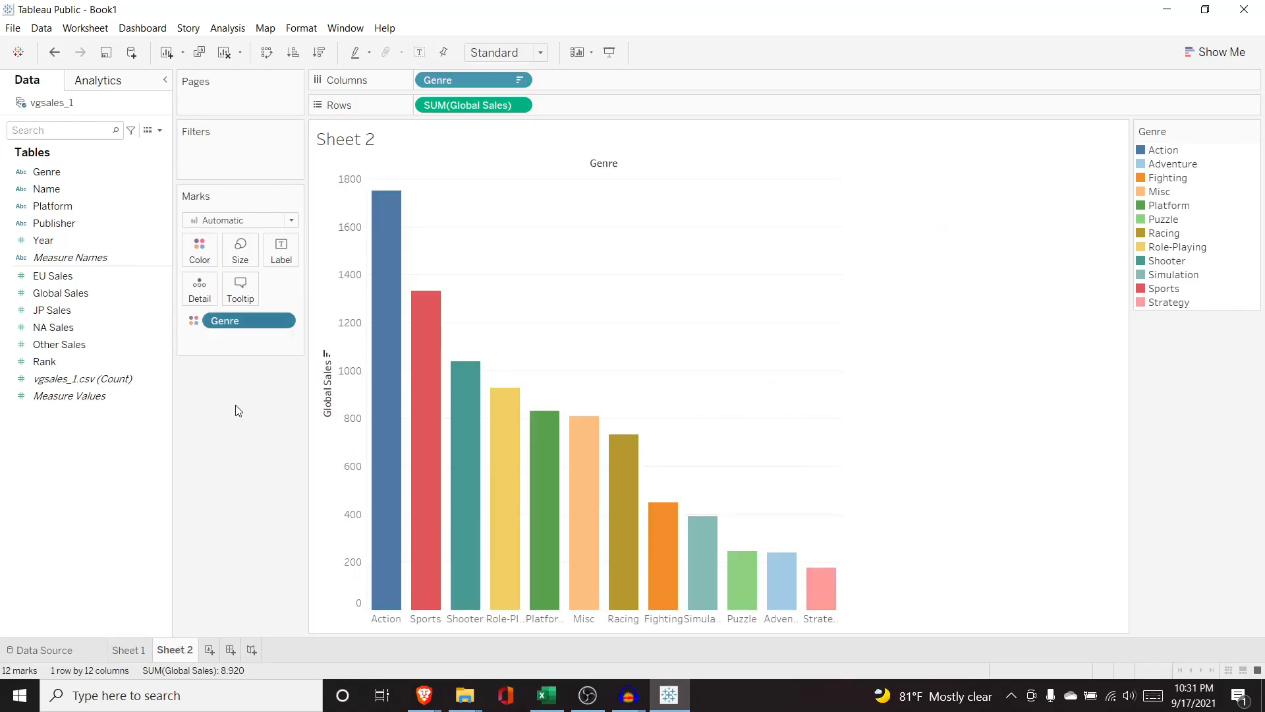
# Create a new dashboard and set its size to Automatic.
pyautogui.click(231, 651)
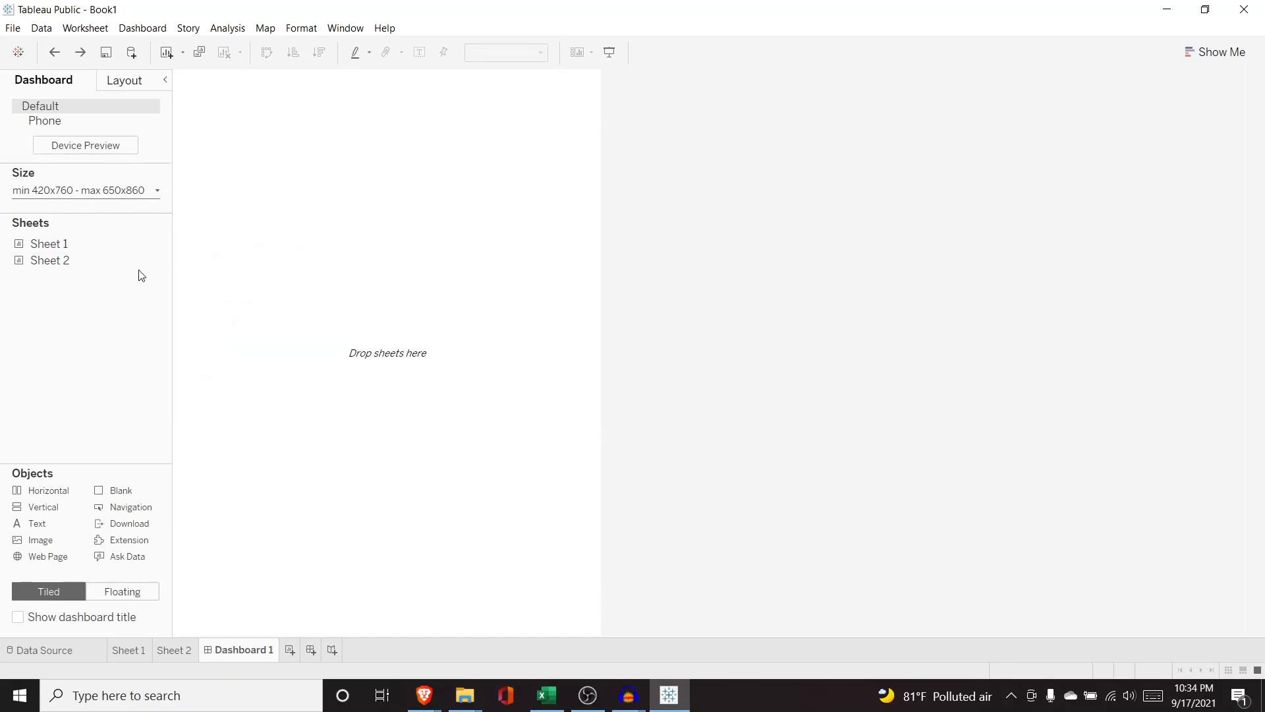
pyautogui.click(158, 195)
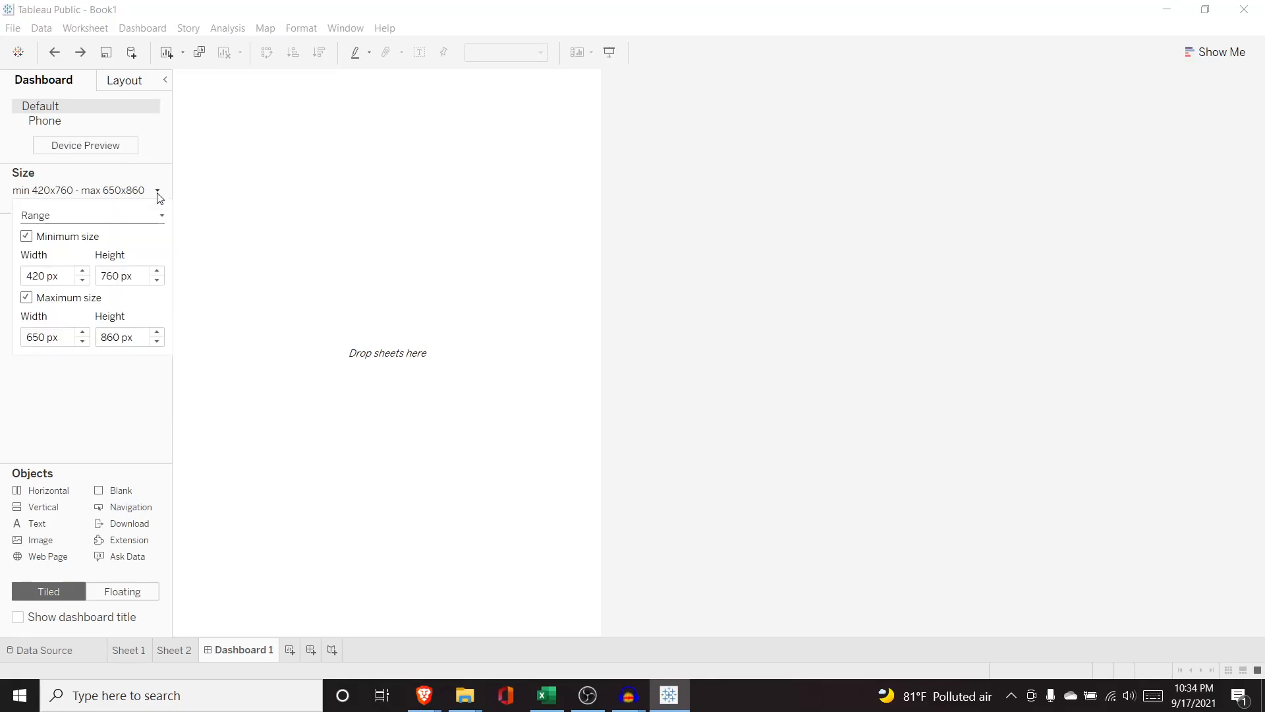
pyautogui.click(130, 220)
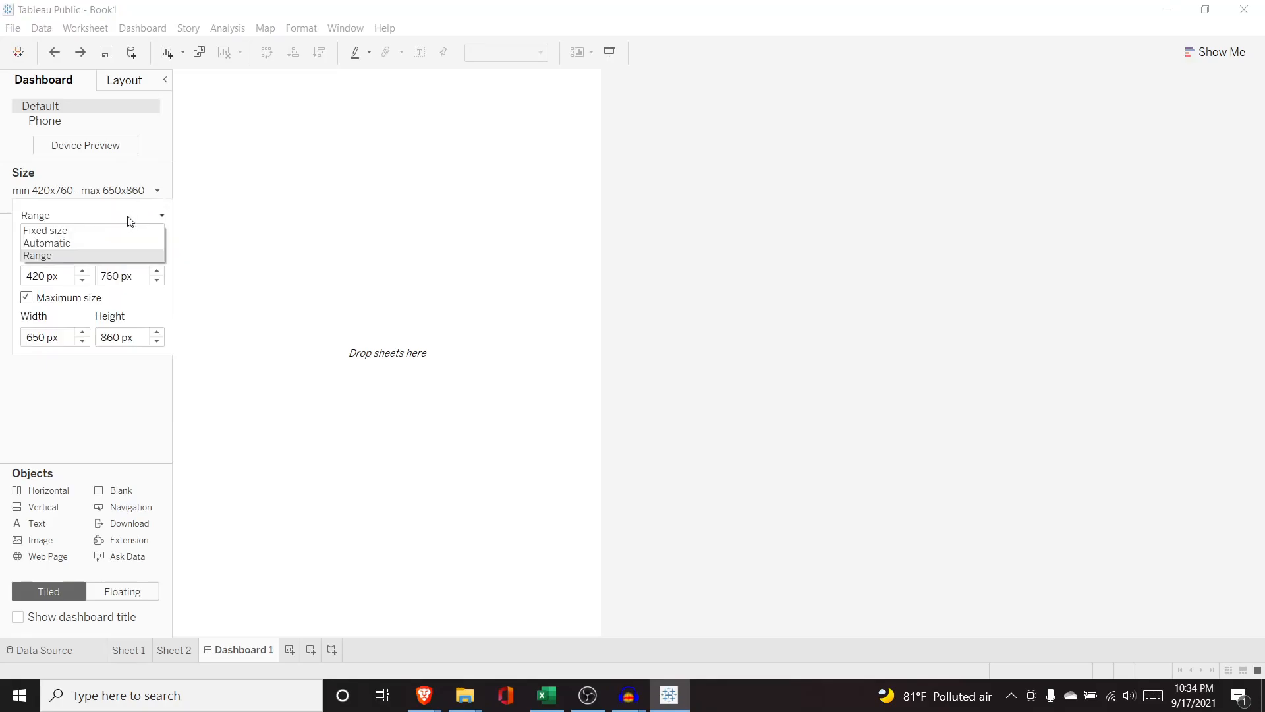
pyautogui.click(94, 243)
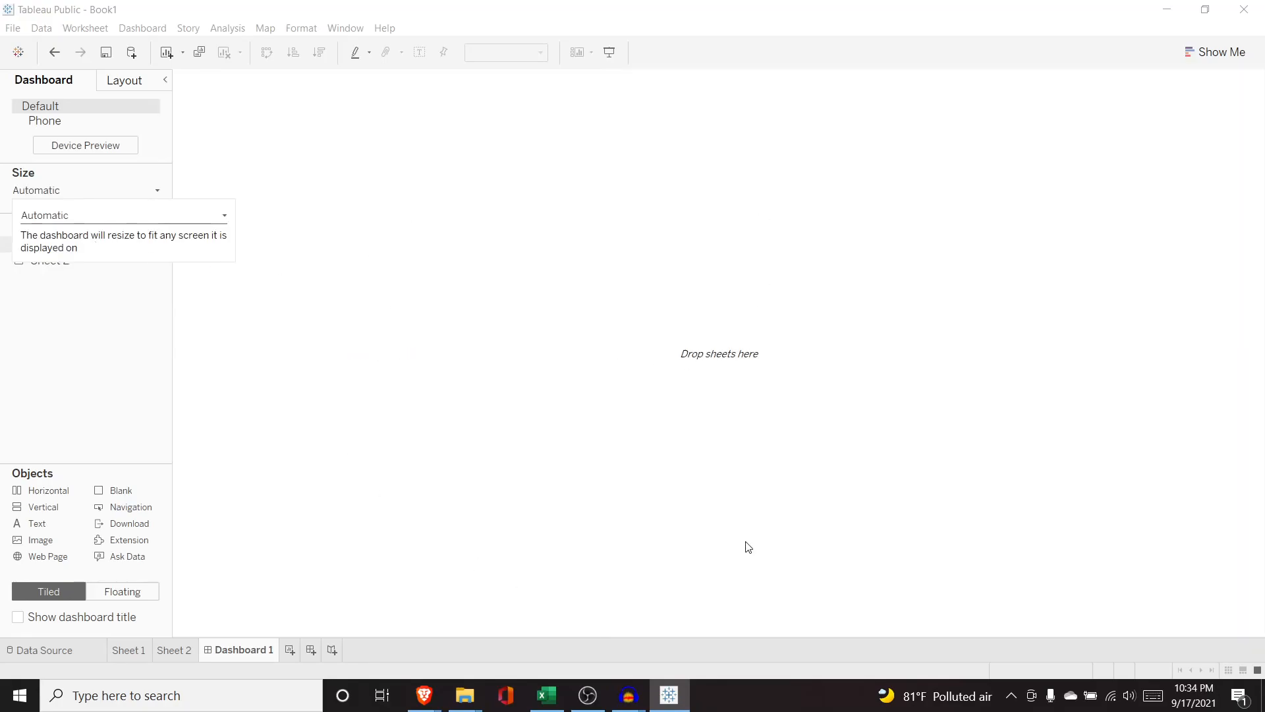
pyautogui.click(139, 389)
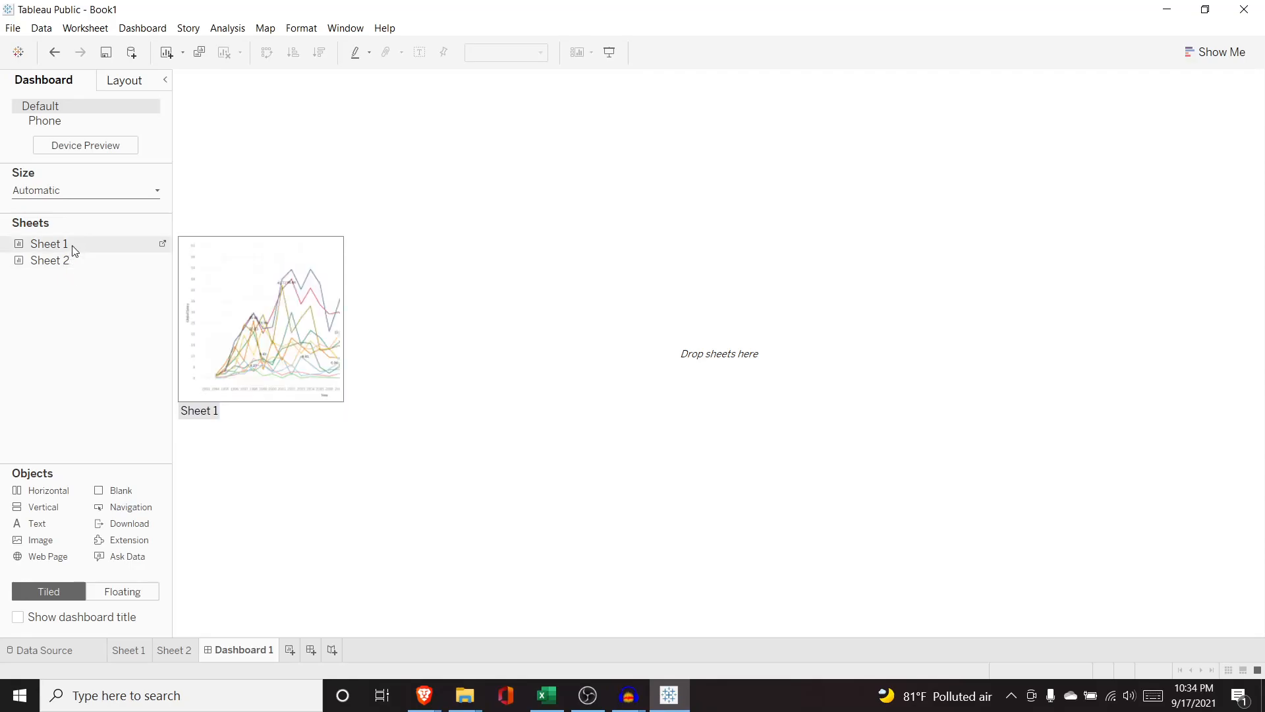
# Stack Sheet 2 above Sheet 1 on the dashboard and enlarge the bar chart slightly.
pyautogui.moveTo(68, 264)
pyautogui.moveTo(68, 244)
pyautogui.mouseDown()
pyautogui.moveTo(359, 276)
pyautogui.moveTo(188, 269)
pyautogui.moveTo(299, 190)
pyautogui.moveTo(415, 168)
pyautogui.mouseUp()
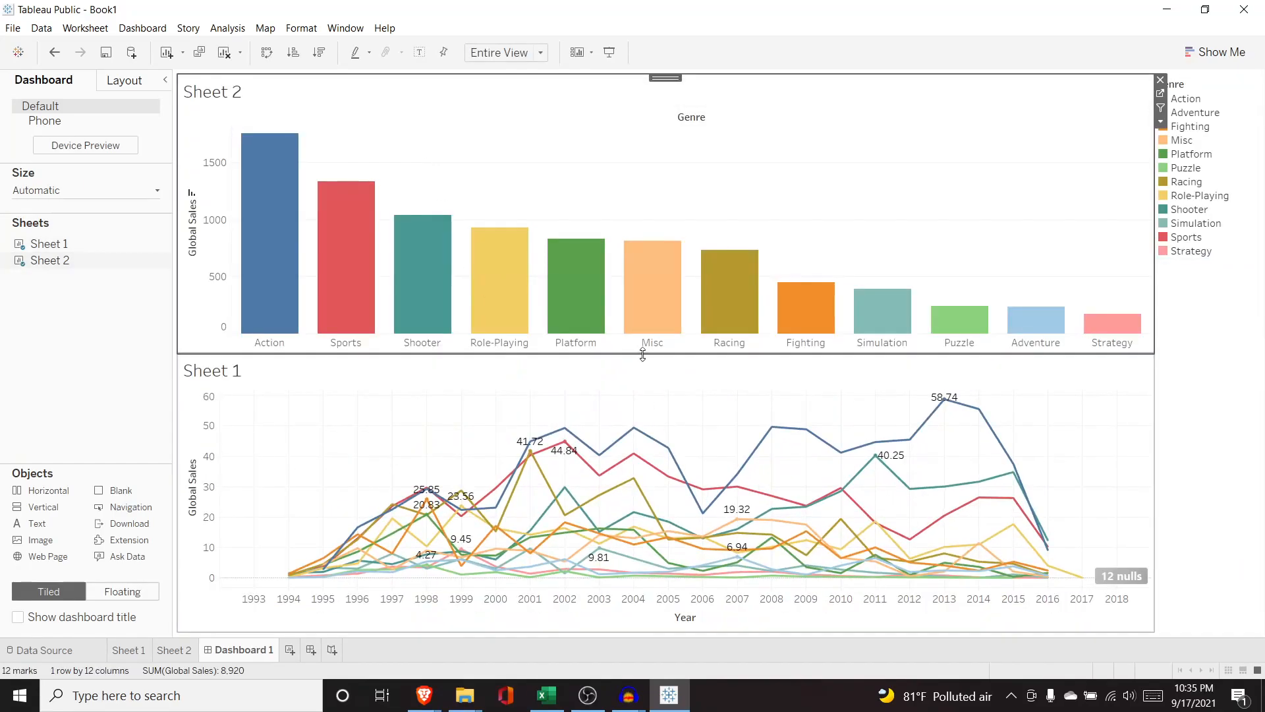
pyautogui.moveTo(643, 354); pyautogui.dragTo(647, 385)
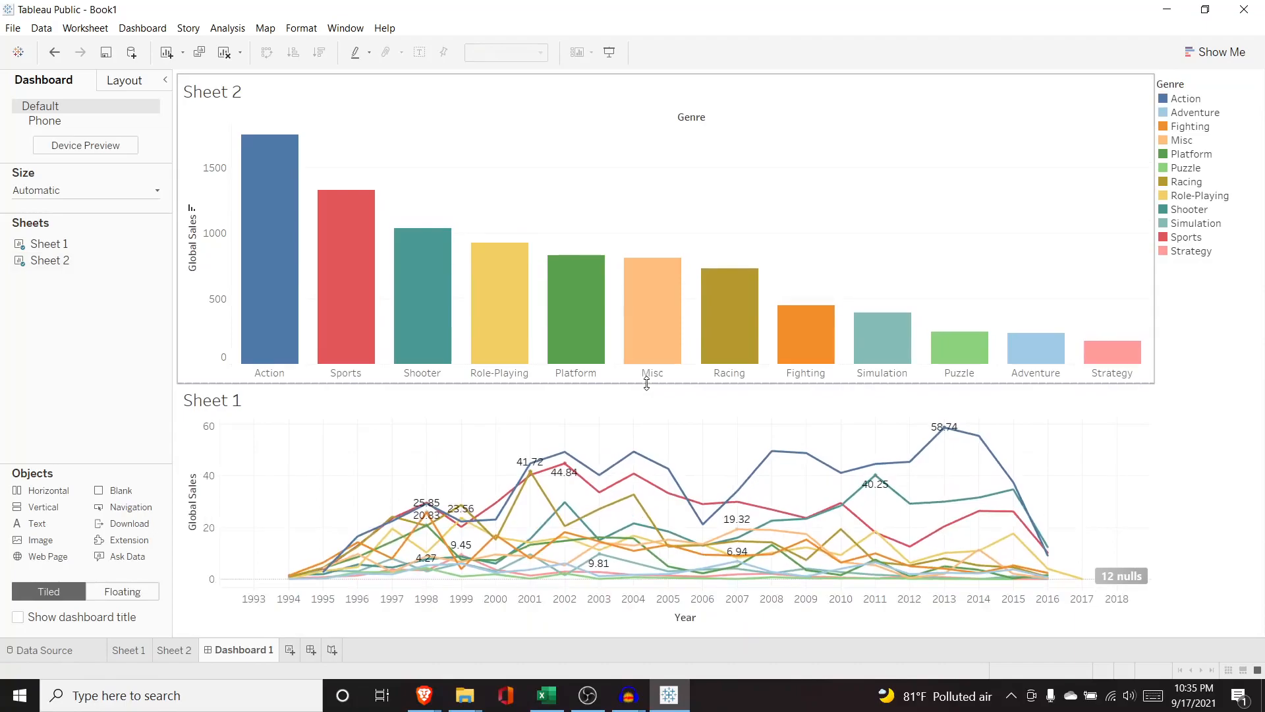
pyautogui.doubleClick(221, 401)
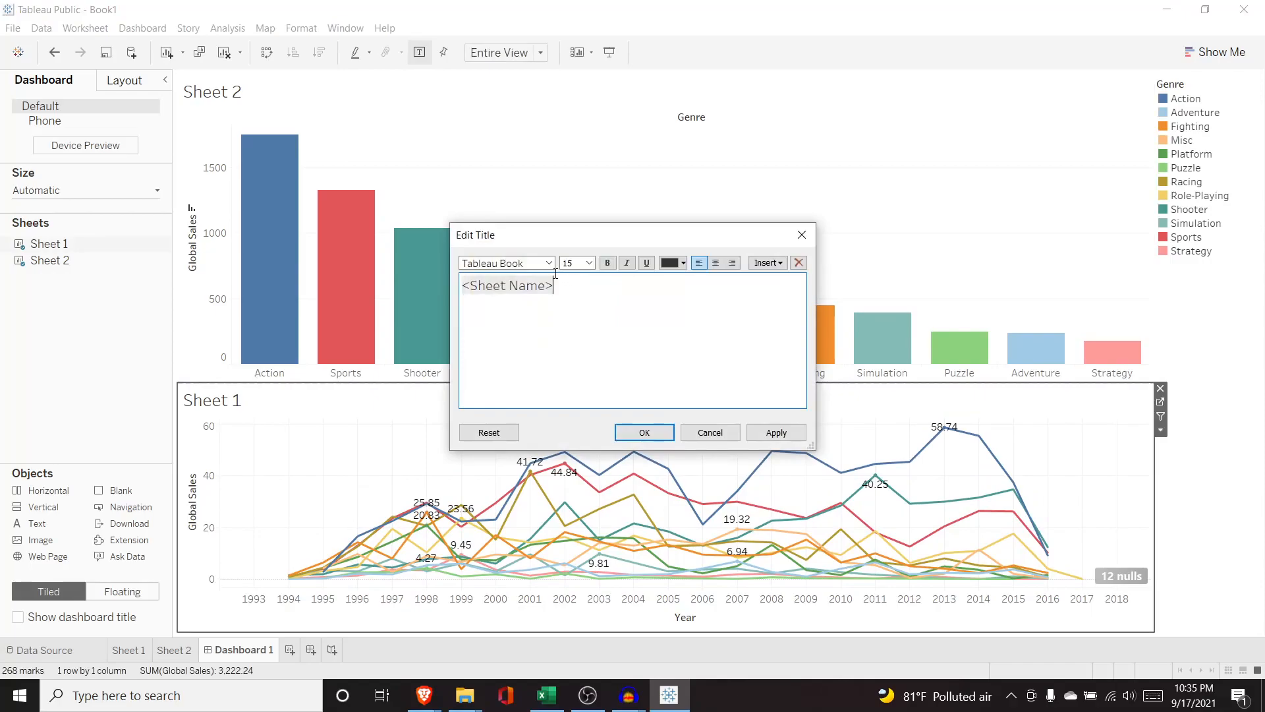
pyautogui.moveTo(565, 282); pyautogui.dragTo(461, 288)
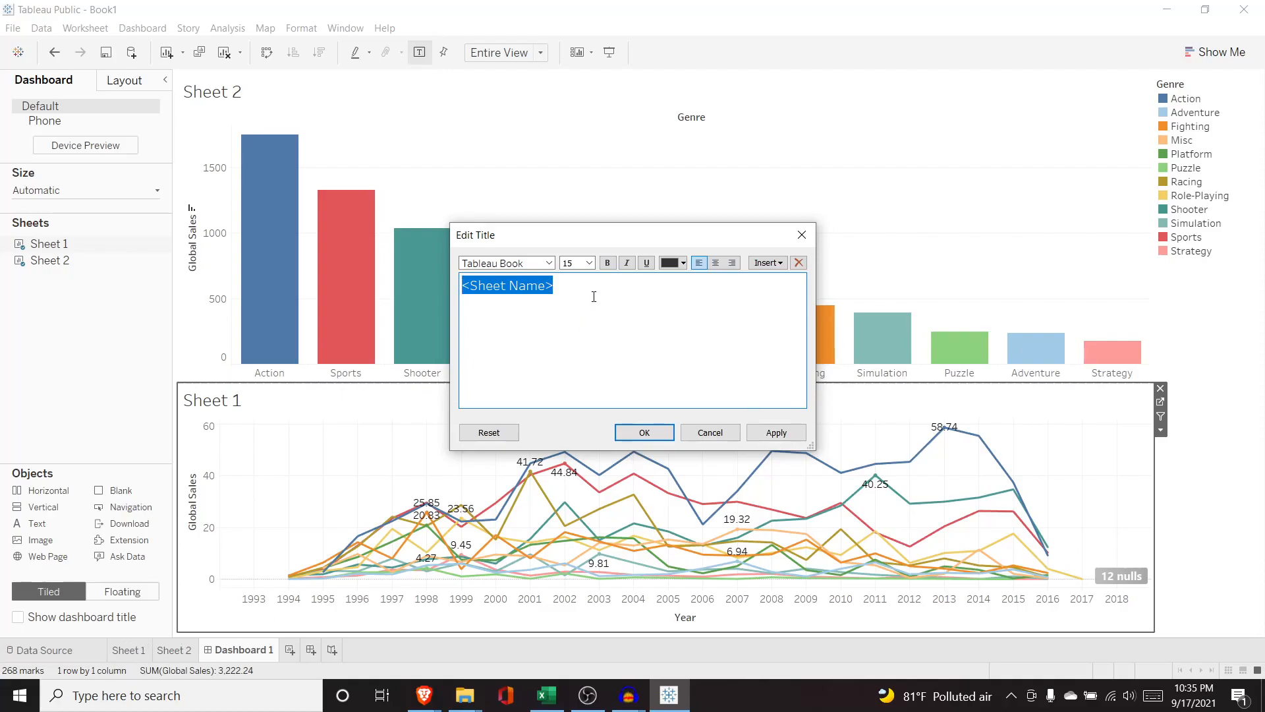
pyautogui.click(708, 437)
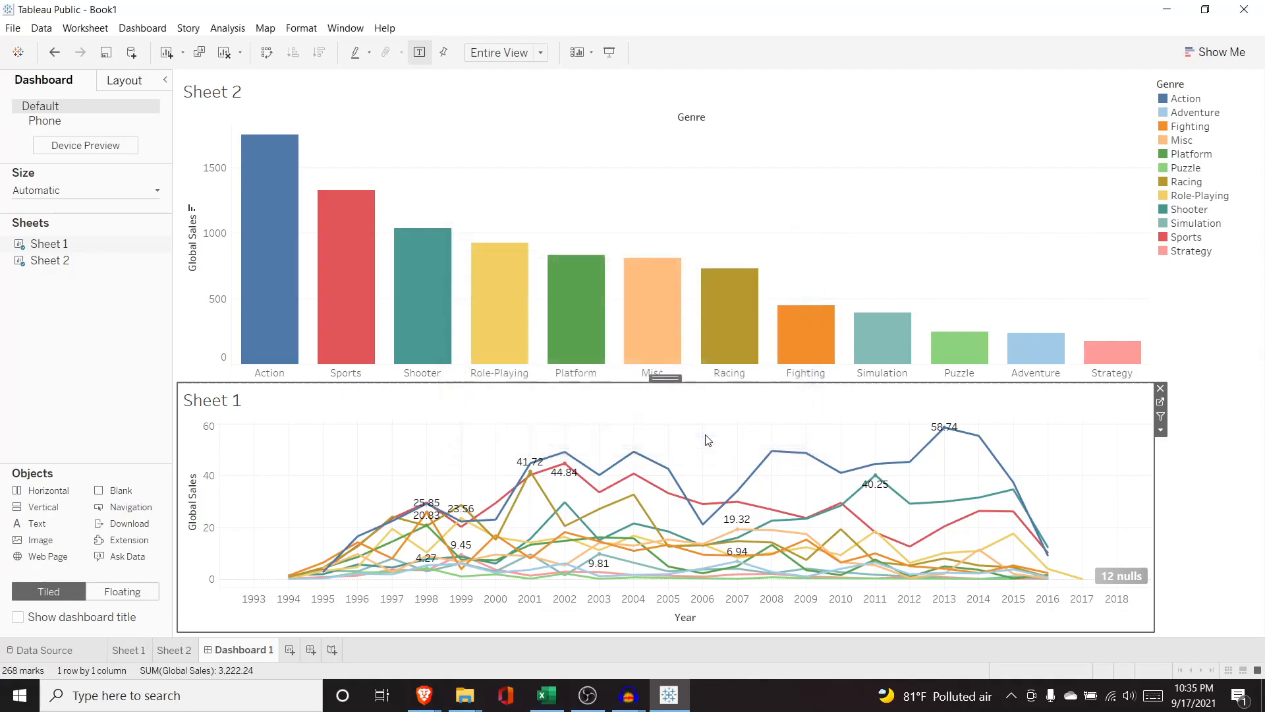